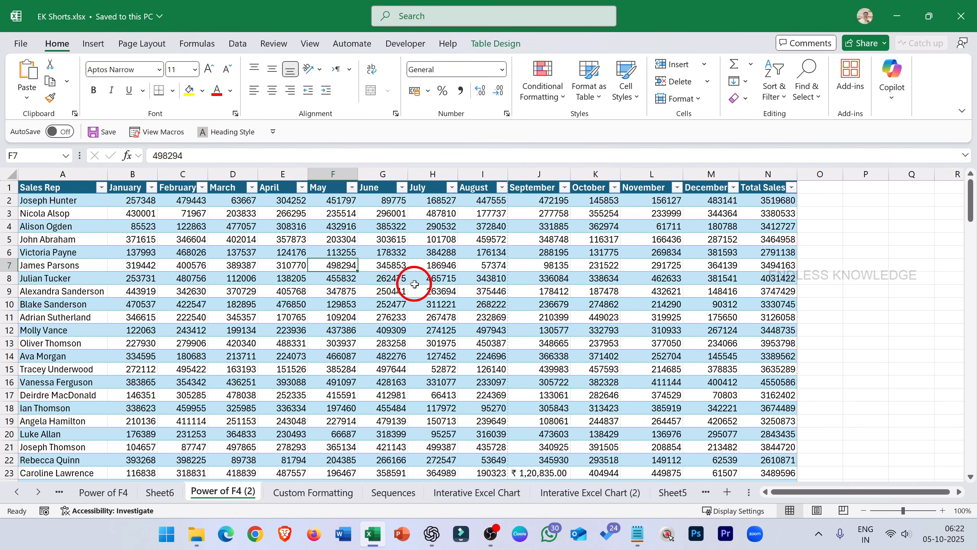
click(21, 43)
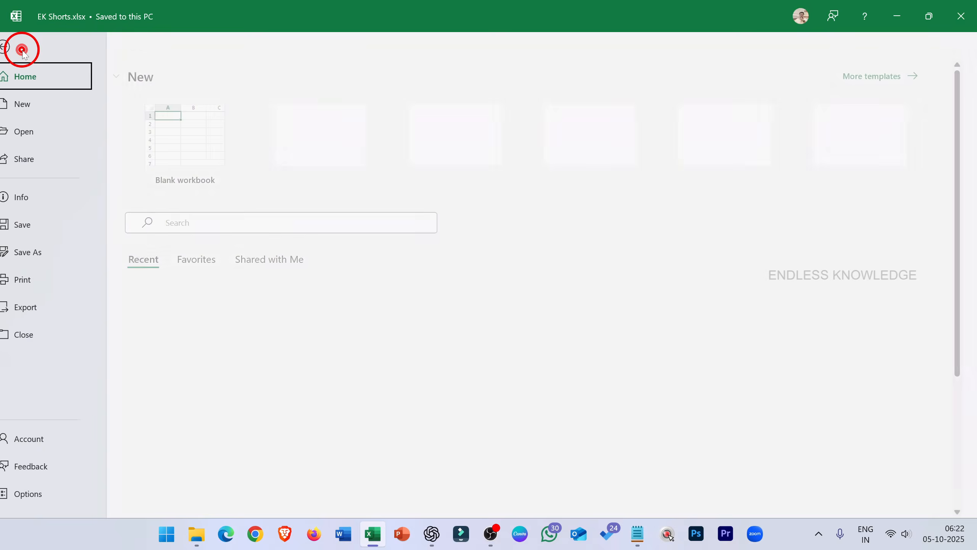
click(36, 257)
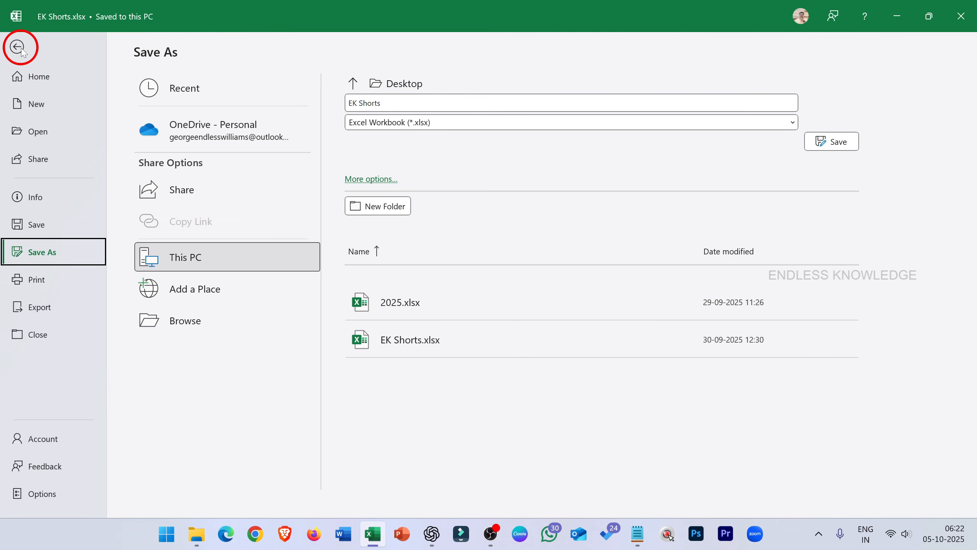
click(17, 47)
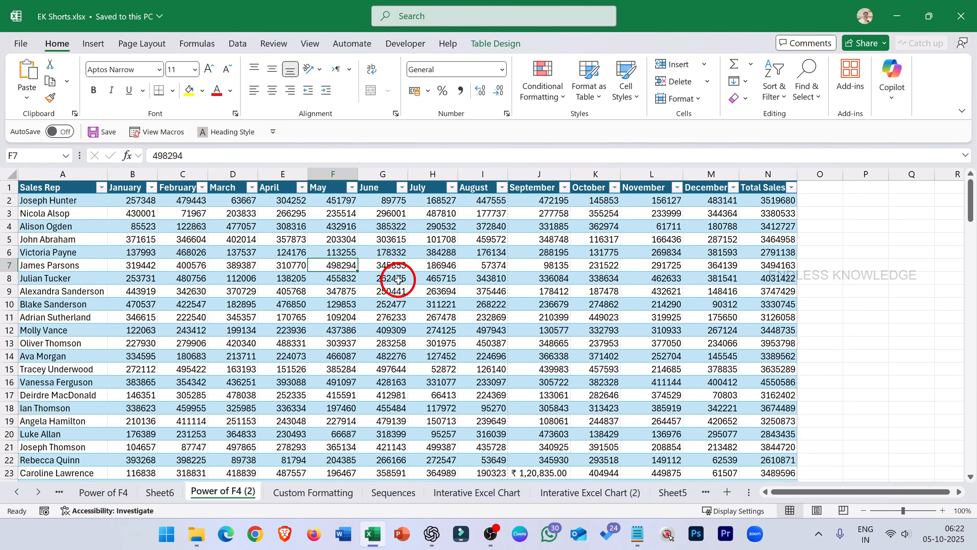
key(F12)
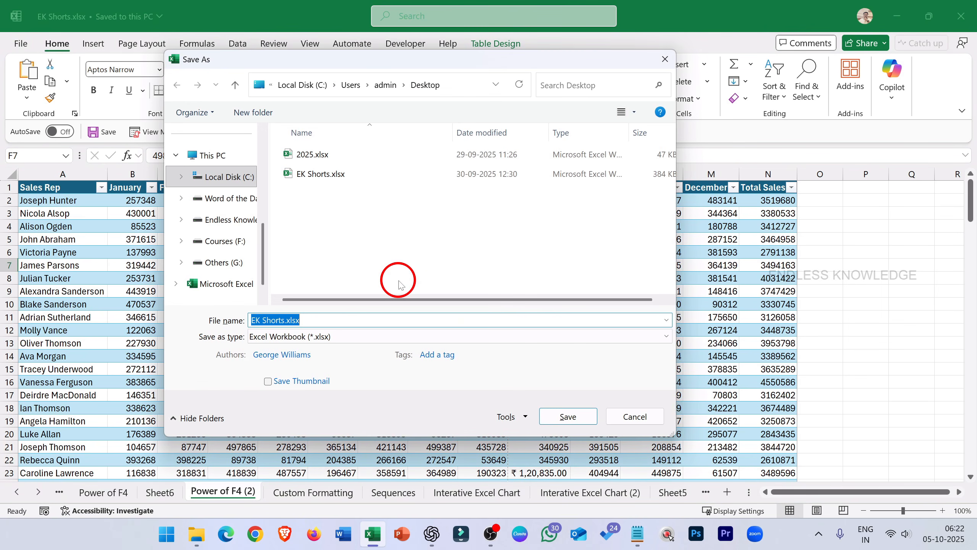
drag(393, 61, 368, 88)
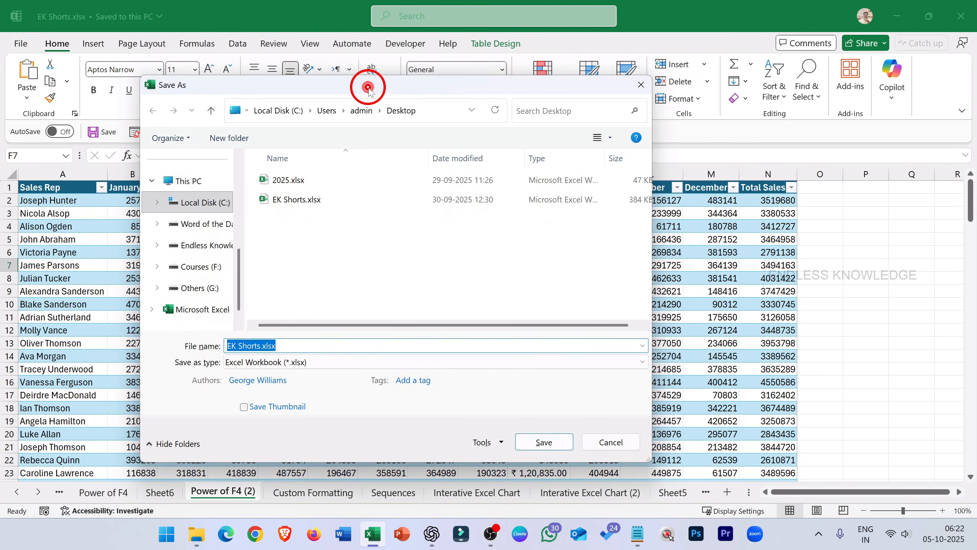
click(212, 225)
click(185, 358)
click(283, 346)
click(326, 362)
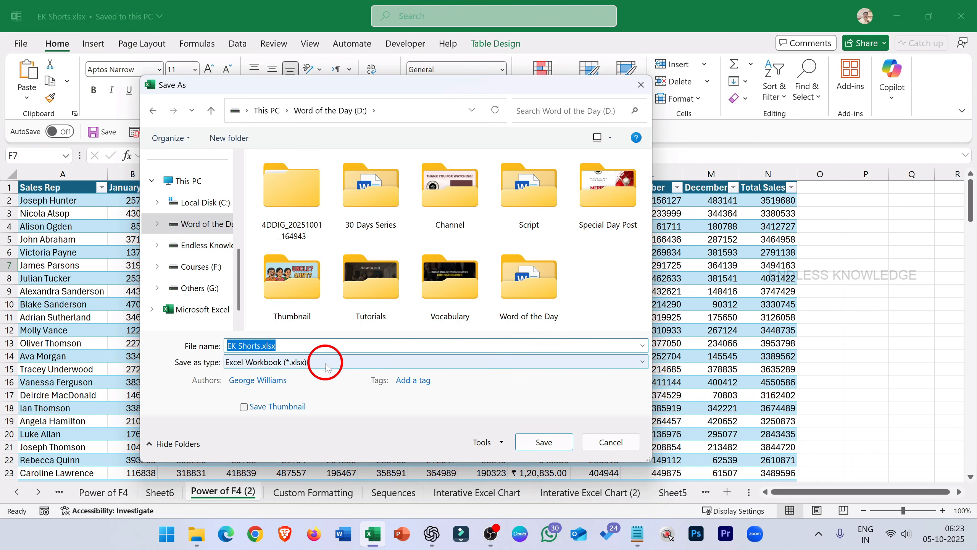
click(326, 361)
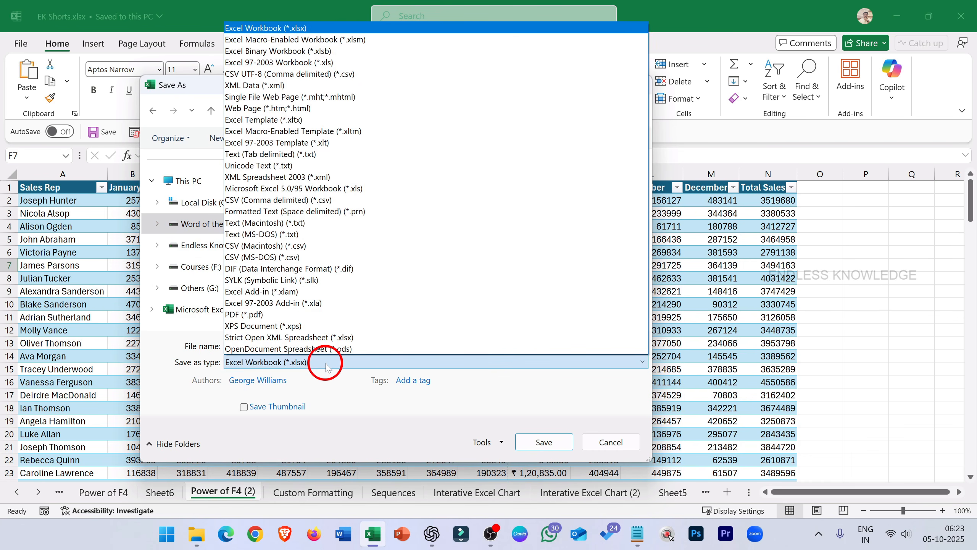
click(273, 315)
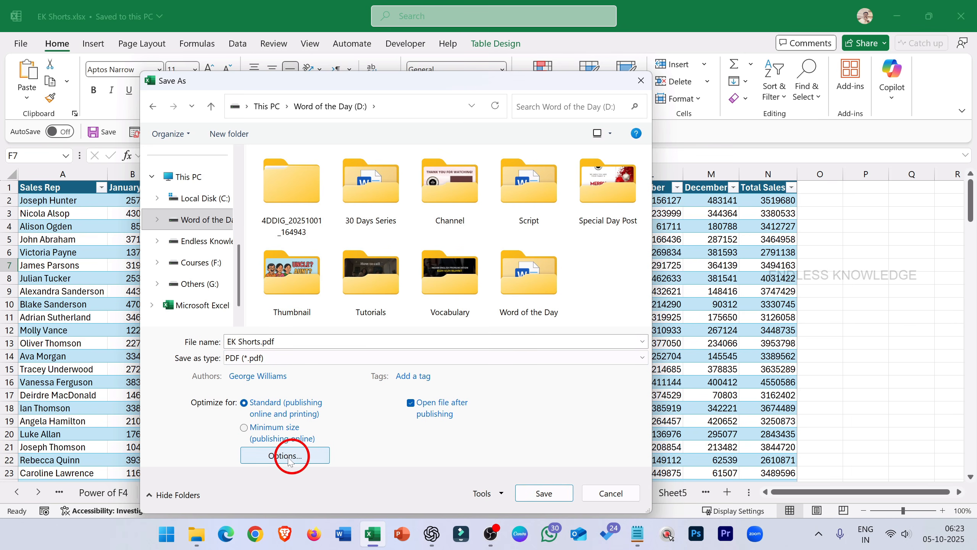
click(310, 458)
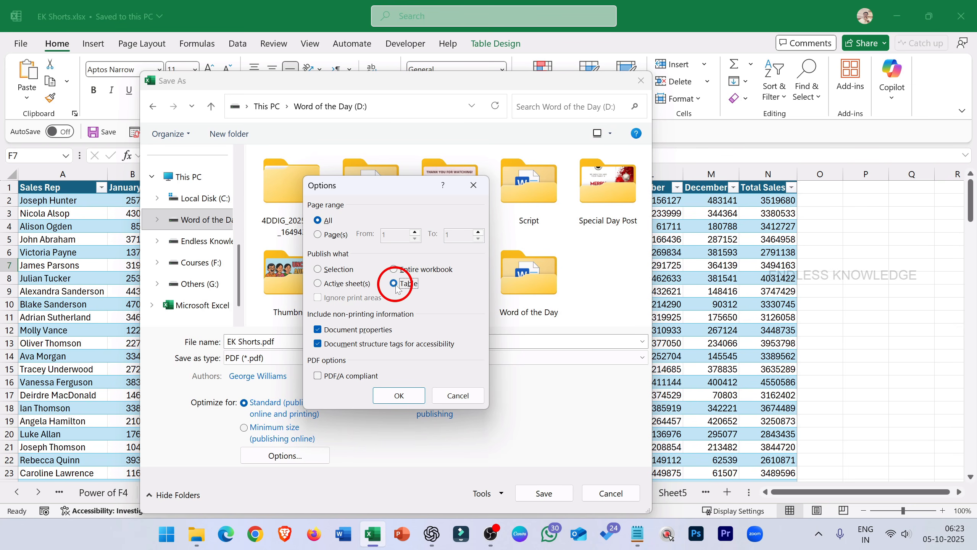
click(461, 397)
click(608, 494)
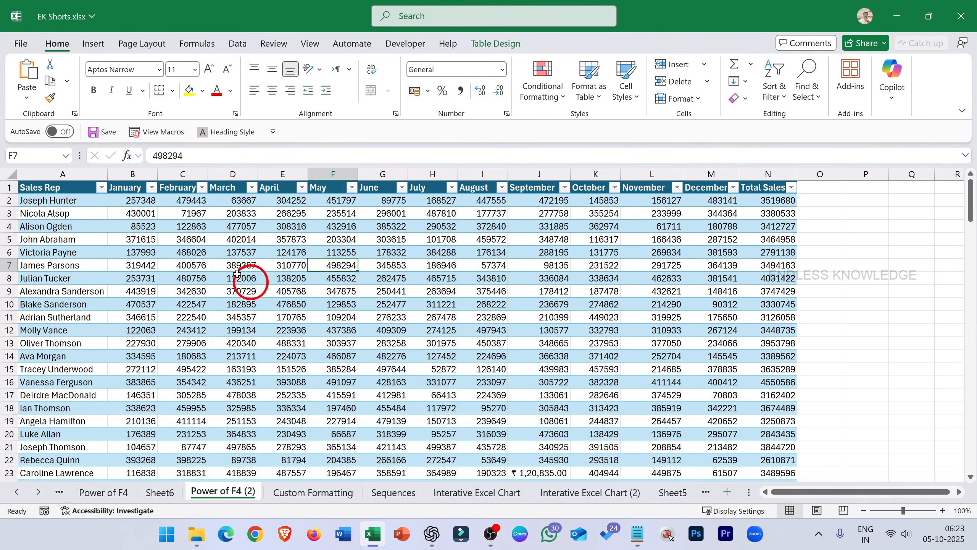
- Select the sales table range A1:G23, covering the Sales Rep column and the months January through June
drag(76, 188, 368, 409)
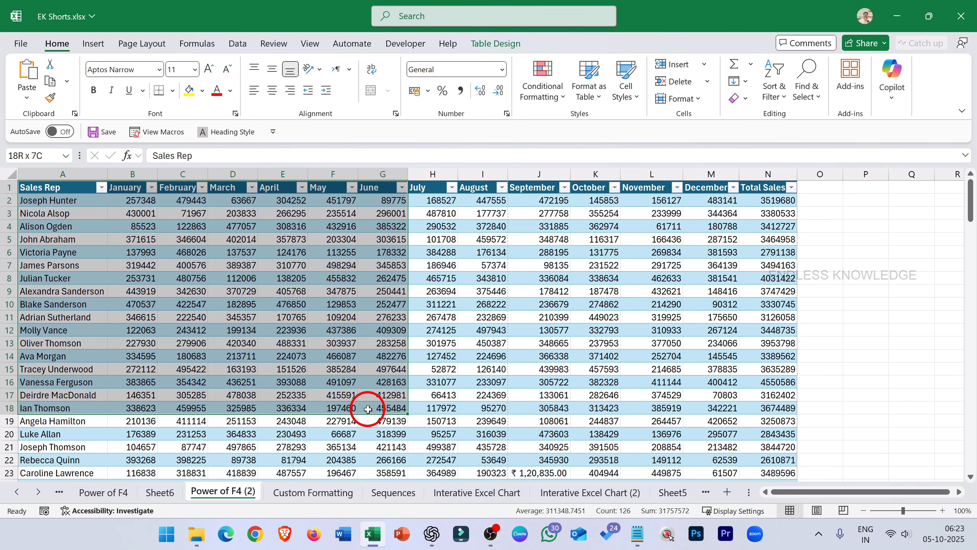
drag(368, 410, 359, 470)
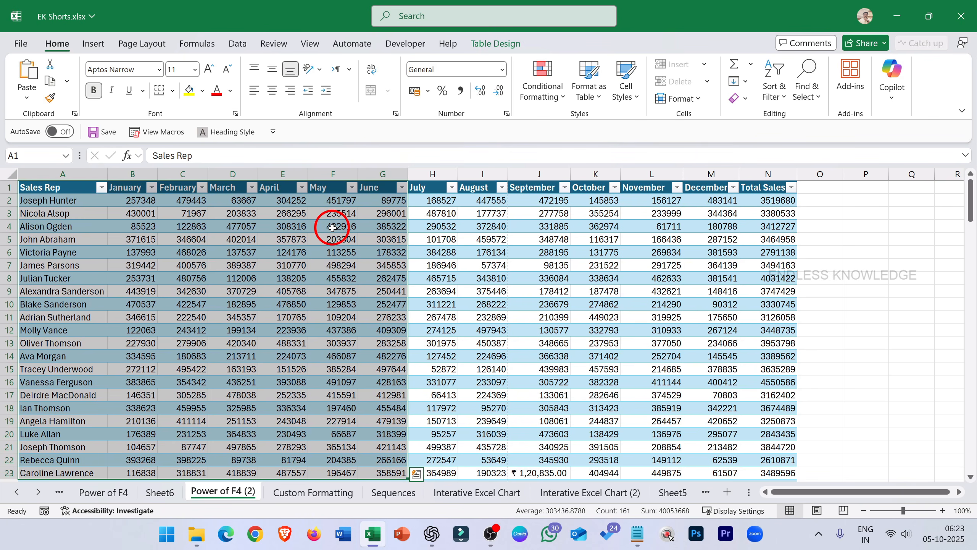
scroll(332, 227, down, 6)
scroll(332, 227, up, 6)
drag(81, 192, 370, 470)
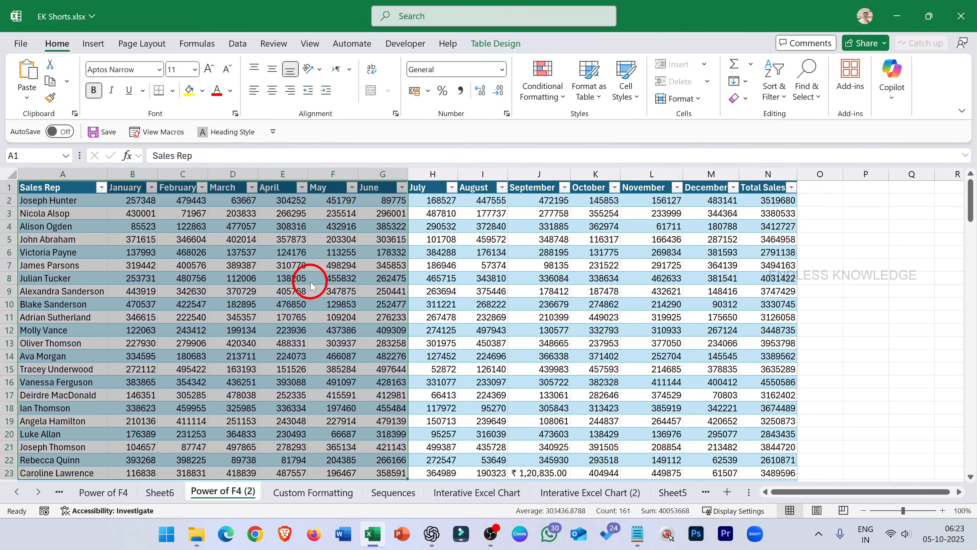
- Set up a Save As to the Word of the Day (D:) drive with PDF as the file type
key(F12)
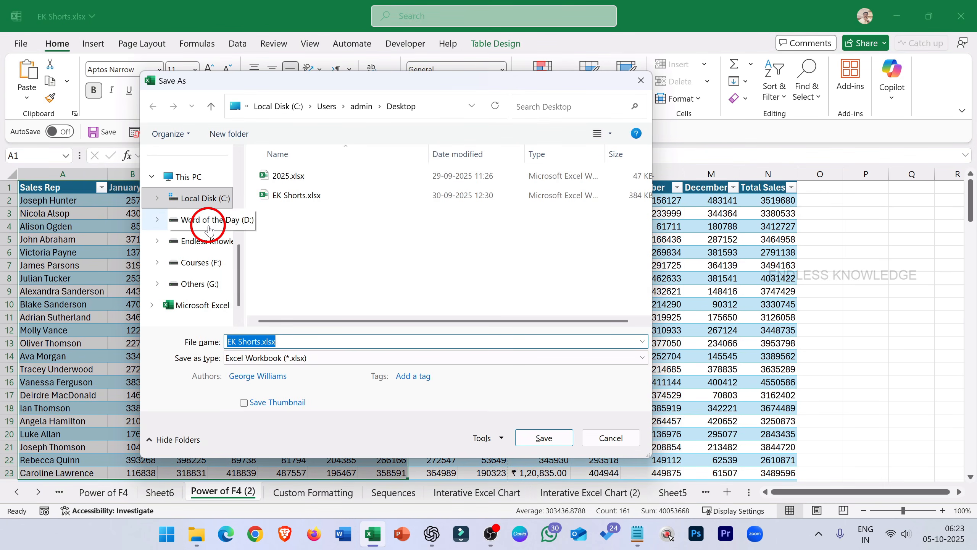
click(208, 219)
click(299, 358)
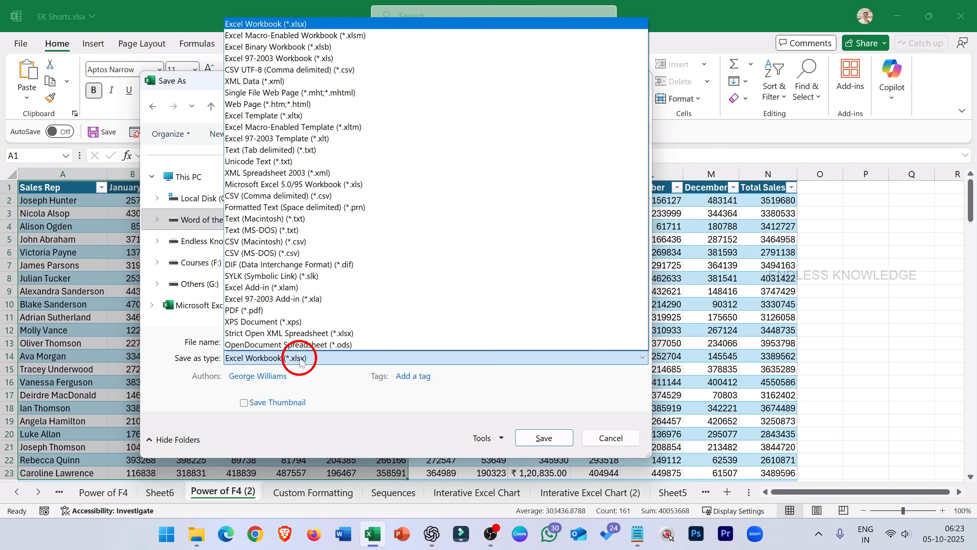
click(281, 311)
- Restrict the PDF options to publish only the selection and save it as EK Shorts.pdf
click(265, 456)
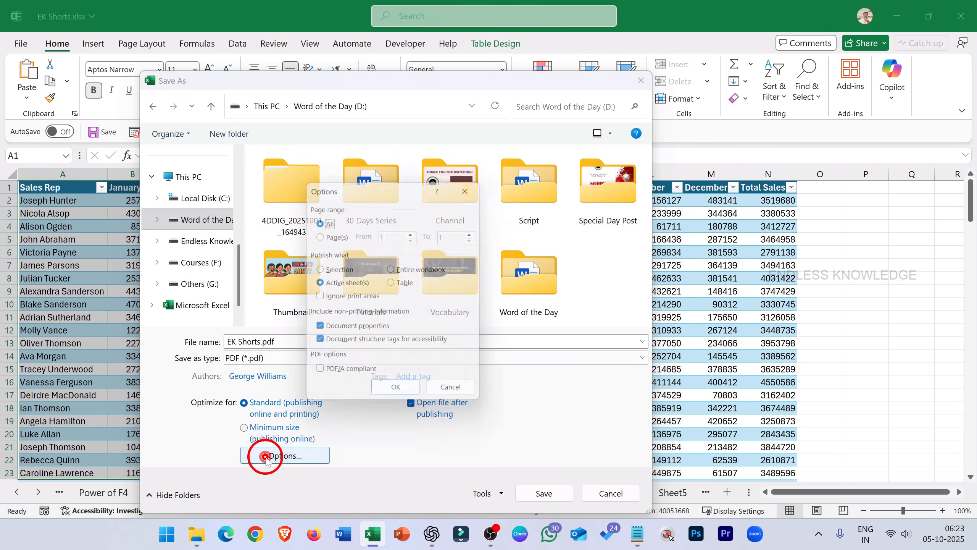
click(336, 269)
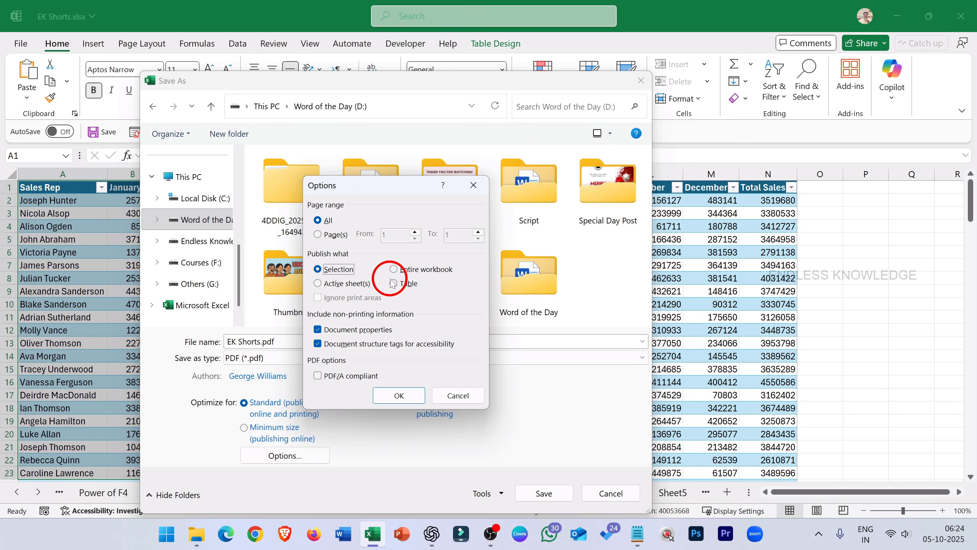
click(400, 395)
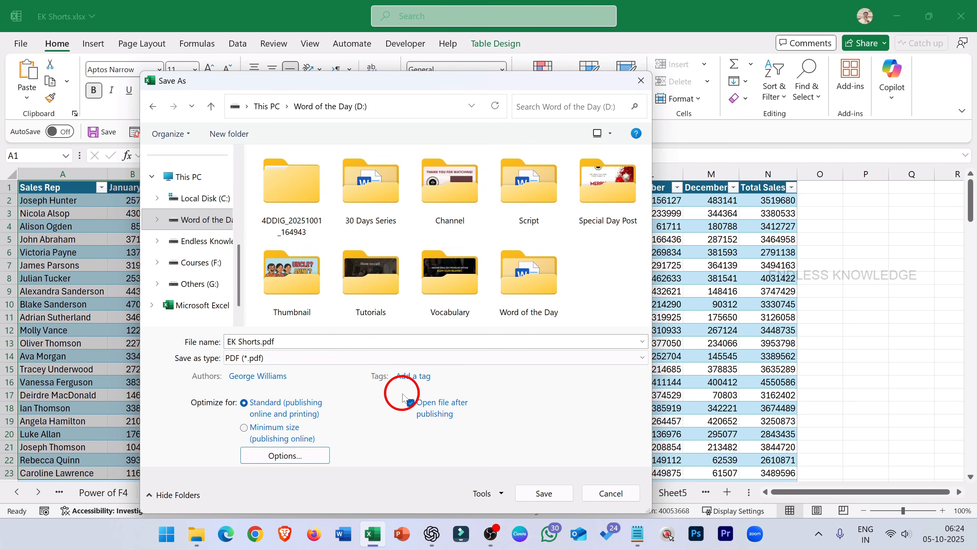
click(543, 493)
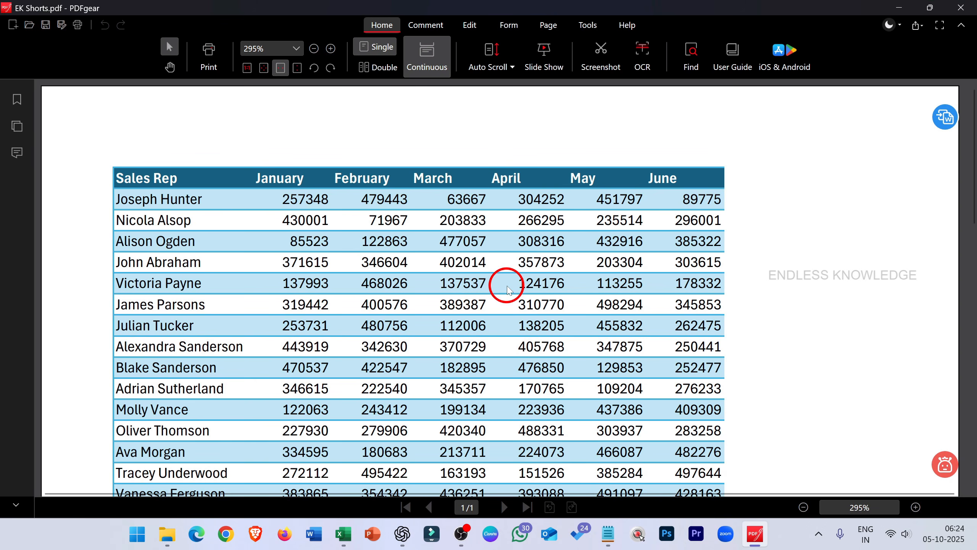
- Review the sales table in the exported EK Shorts.pdf from start to end, then close the PDF viewer
scroll(506, 285, down, 10)
scroll(507, 287, up, 10)
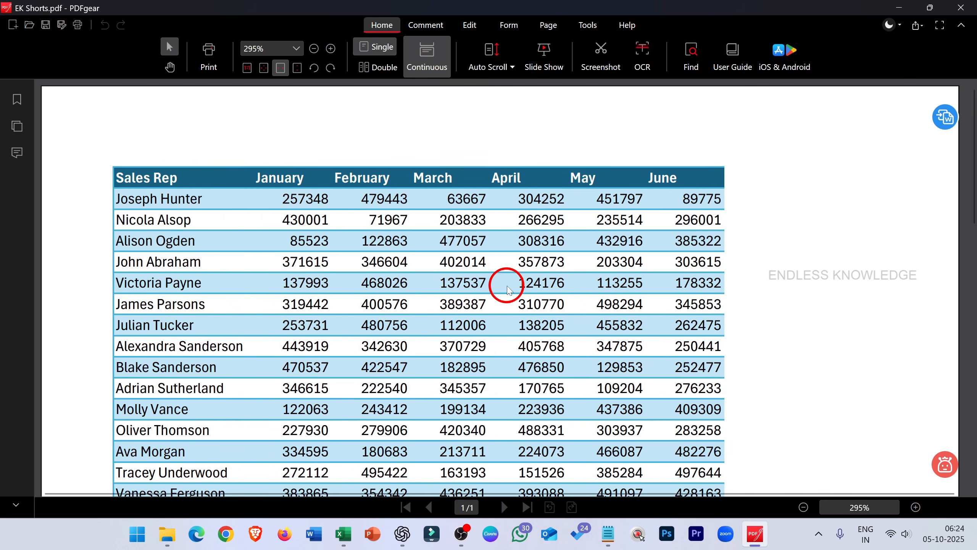
scroll(507, 289, down, 8)
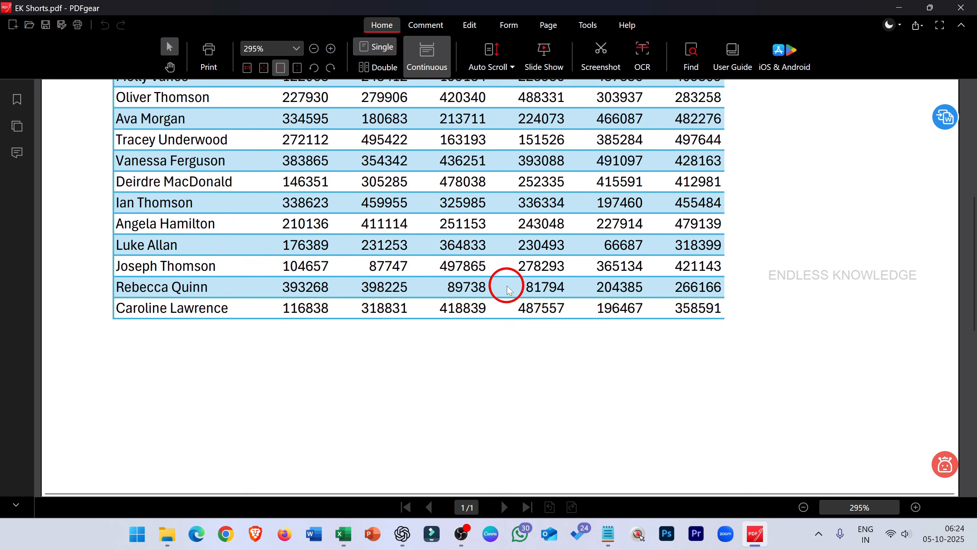
scroll(507, 289, up, 5)
scroll(508, 289, up, 3)
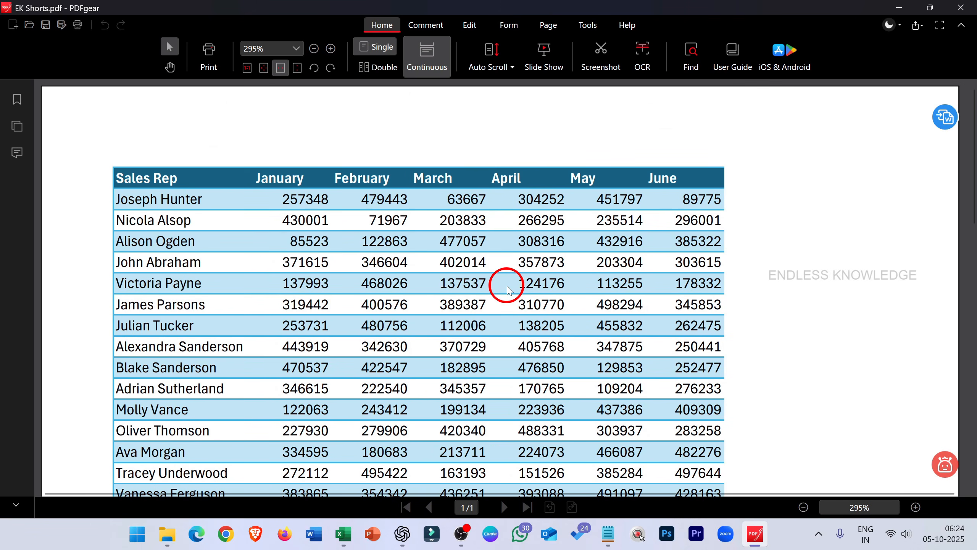
click(961, 8)
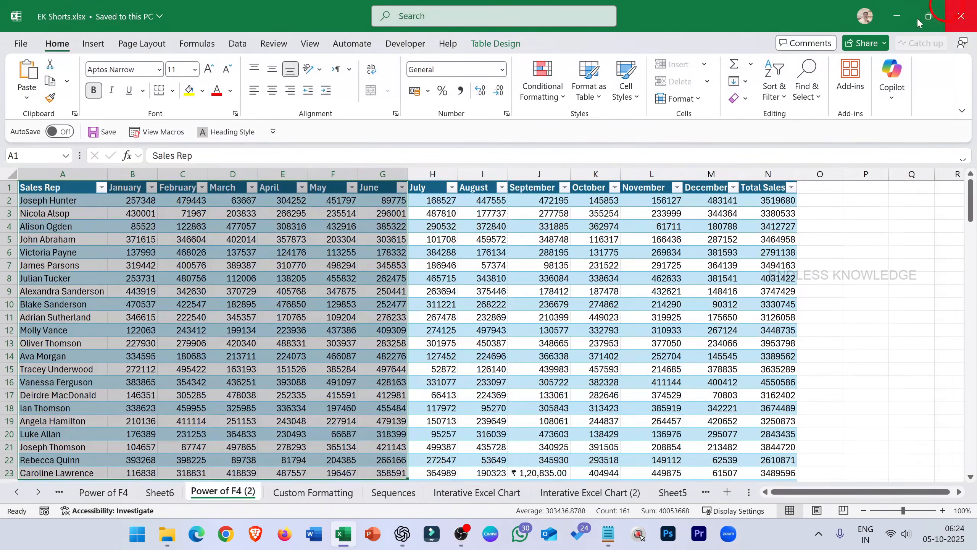
- Select cell I6 and set up a PDF/XPS export to the Word of the Day (D:) drive with PDF as the file type
click(505, 254)
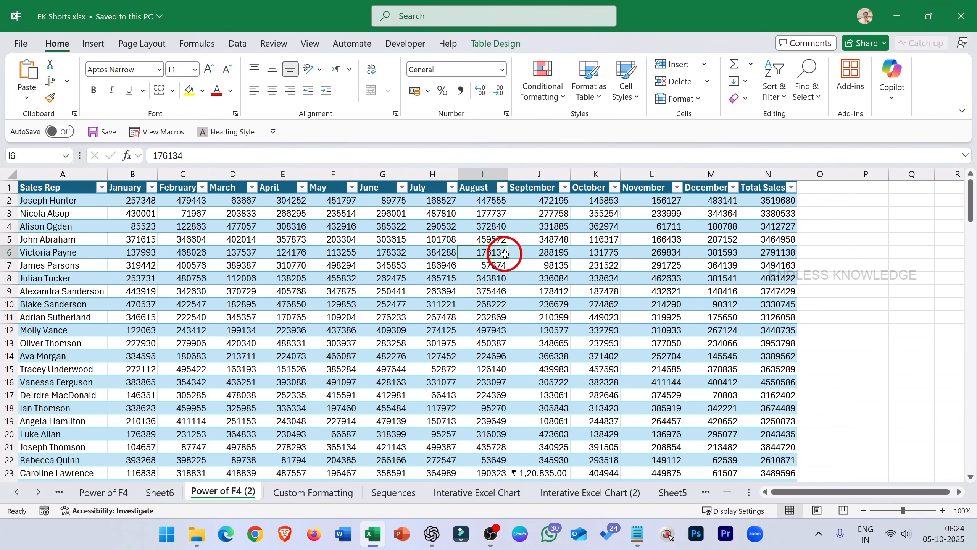
click(24, 45)
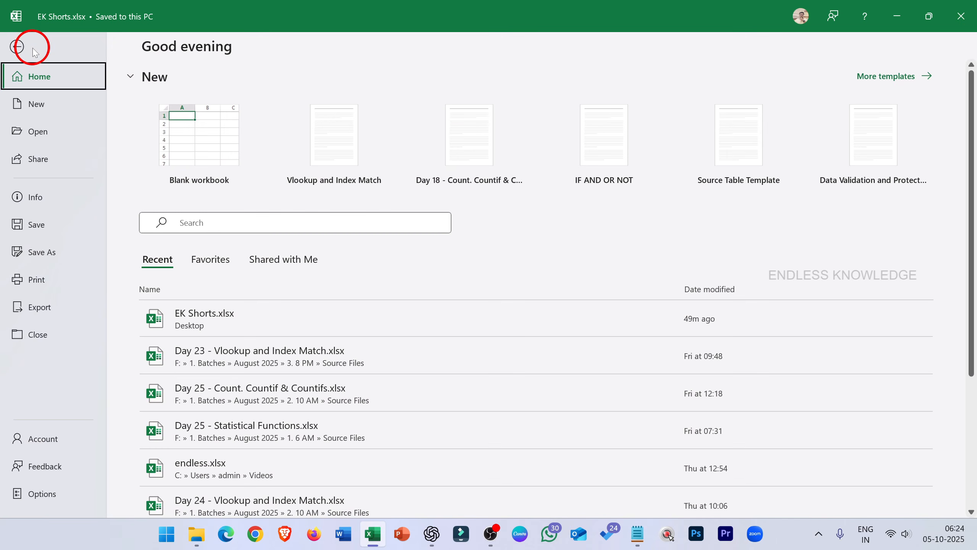
click(52, 309)
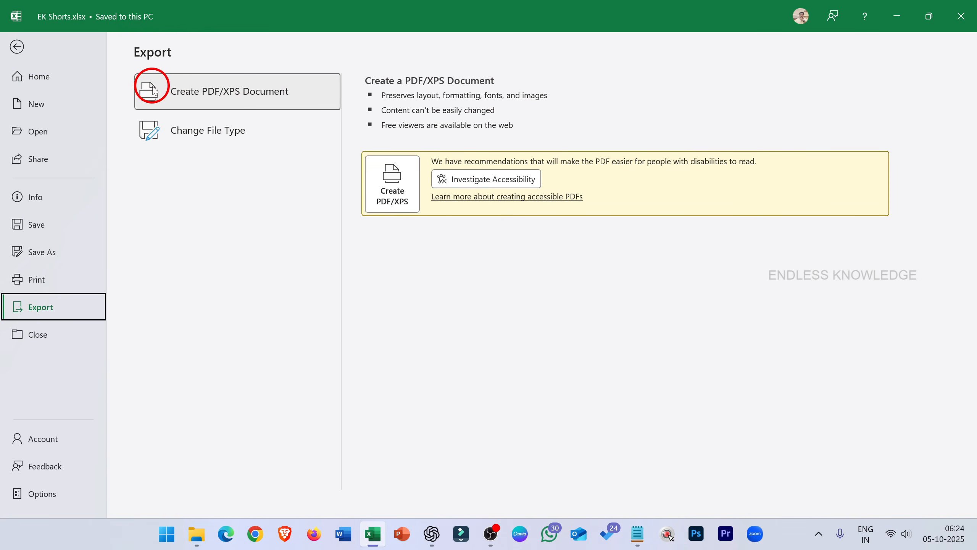
click(271, 100)
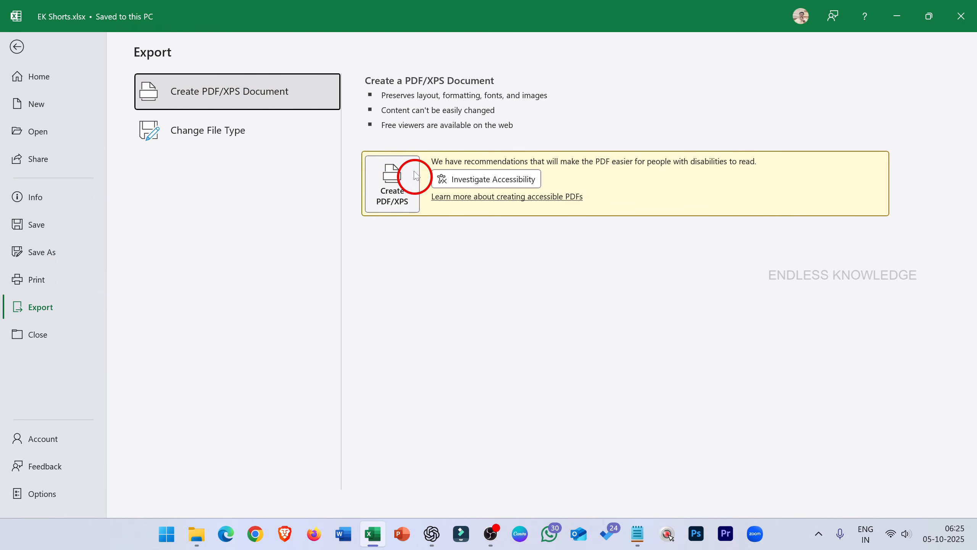
click(395, 188)
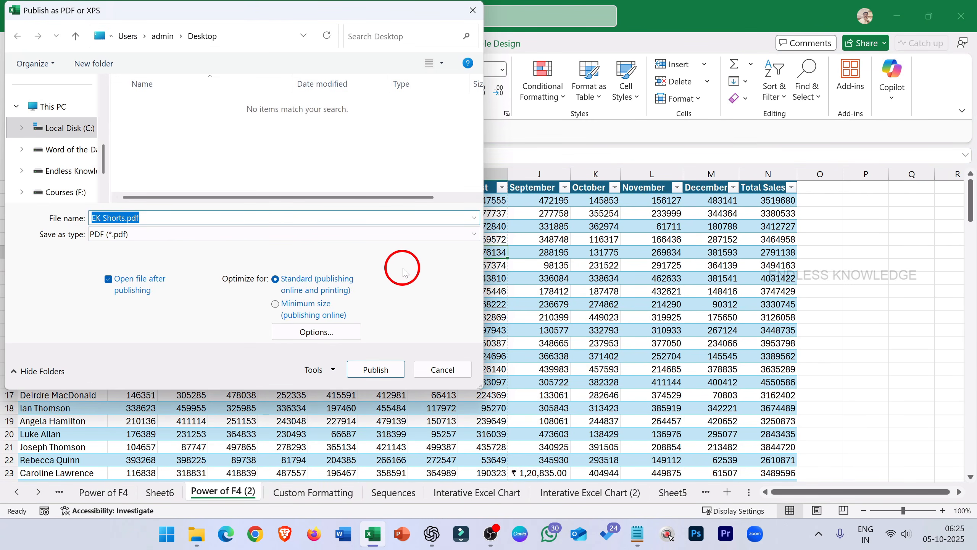
drag(245, 7, 308, 84)
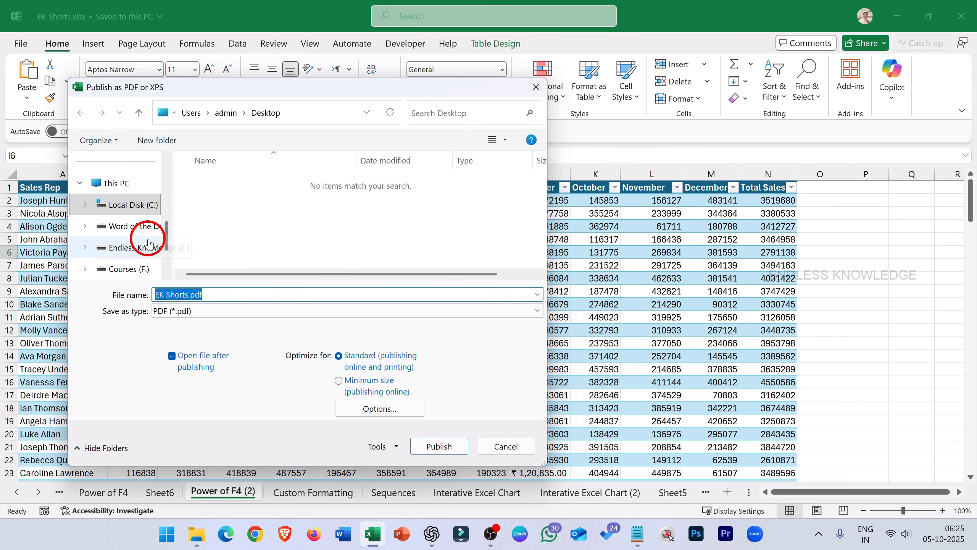
click(129, 228)
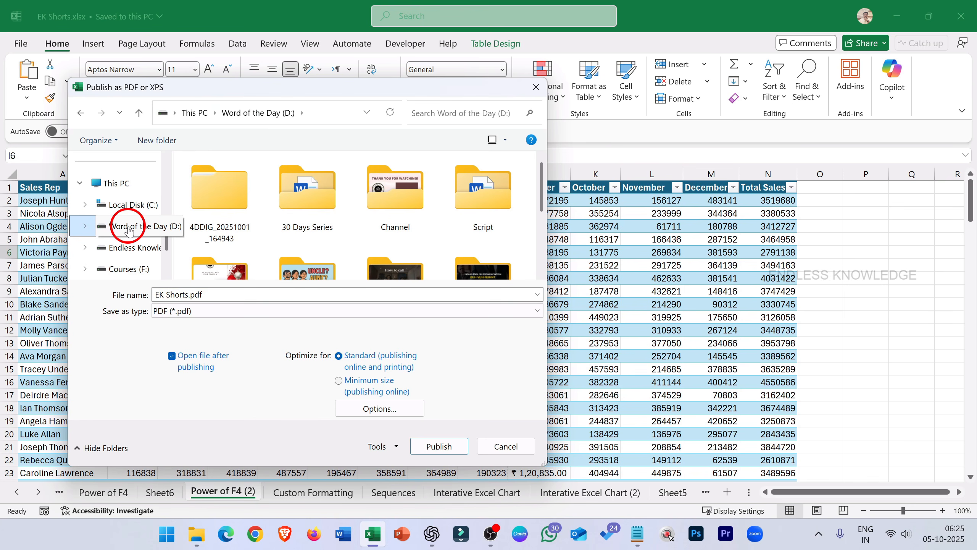
click(178, 311)
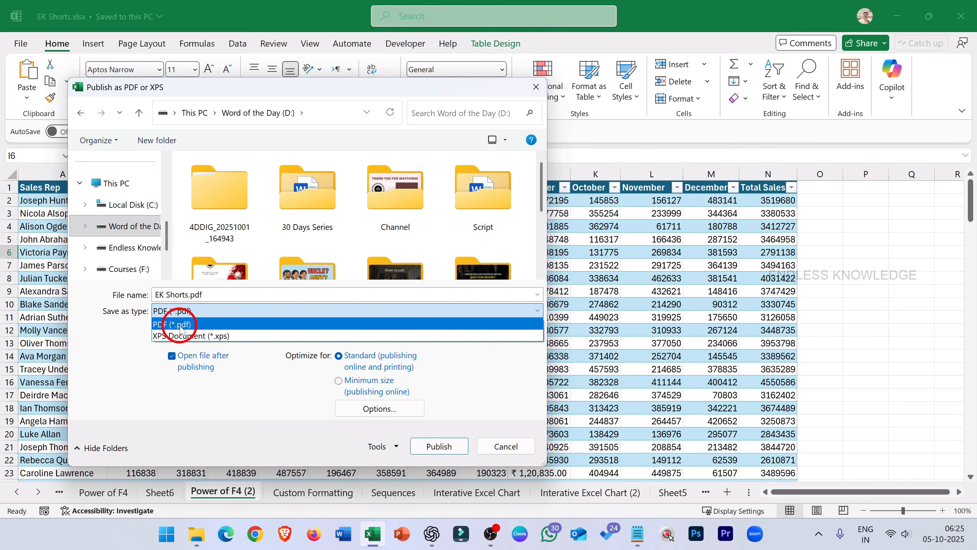
click(180, 325)
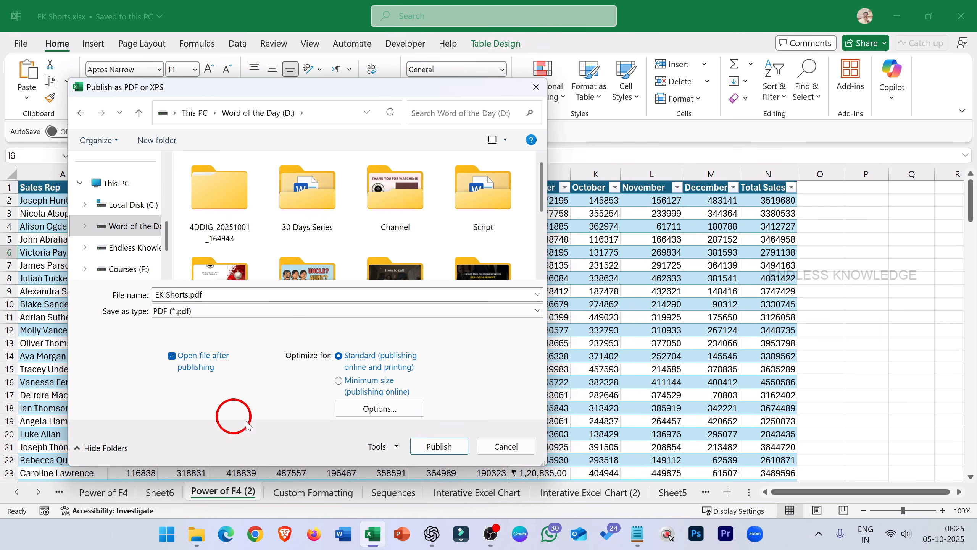
- Check the PDF options, decline replacing the existing file, and publish the active sheet as EK Shorts current sheet.pdf
click(360, 410)
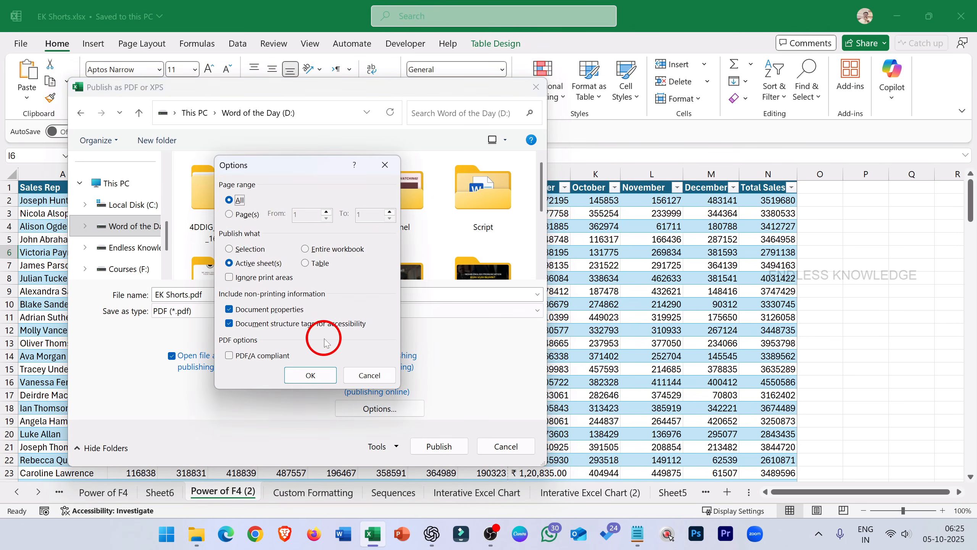
click(371, 375)
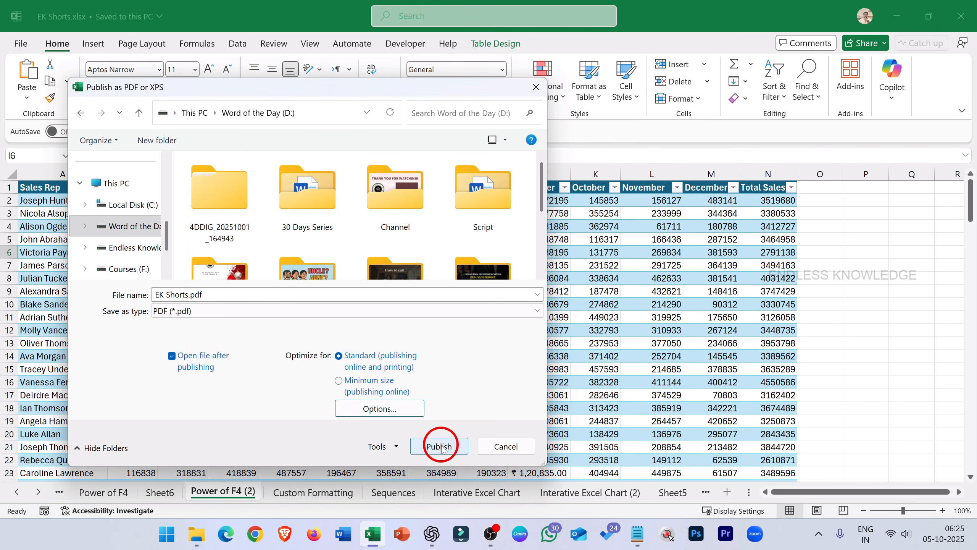
click(442, 447)
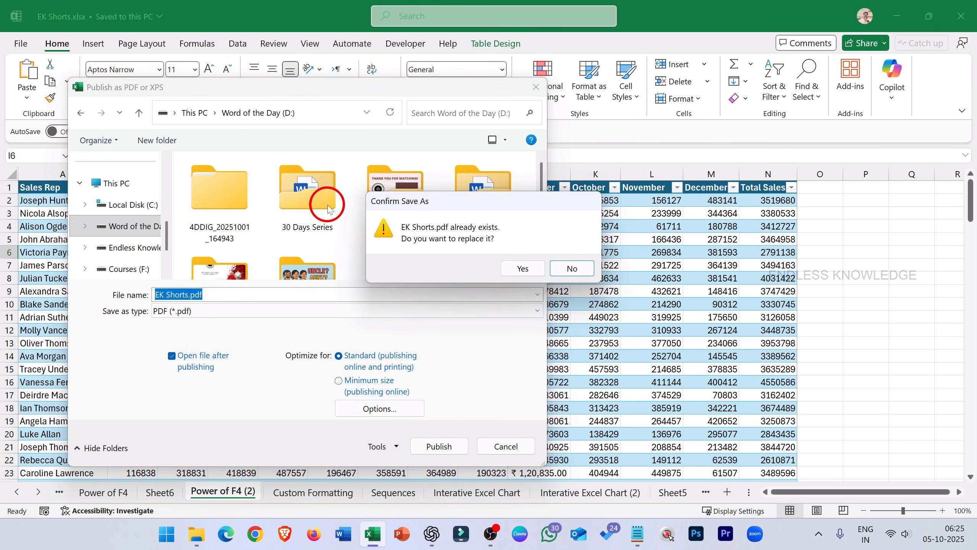
click(568, 268)
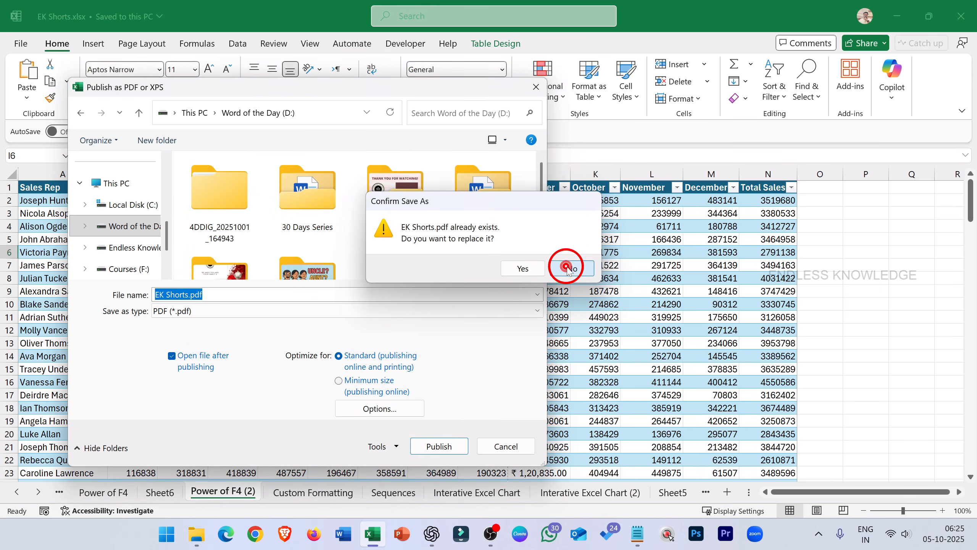
scroll(307, 220, down, 3)
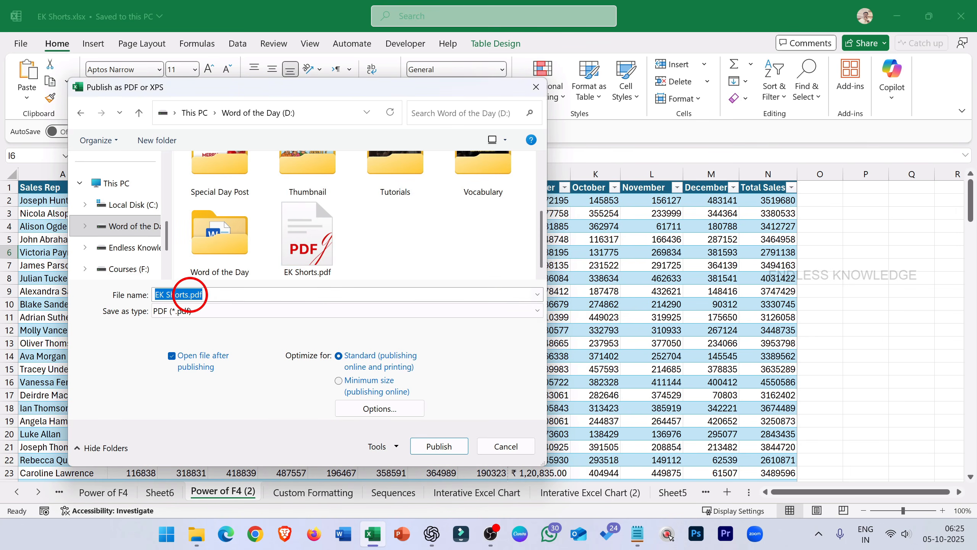
click(189, 294)
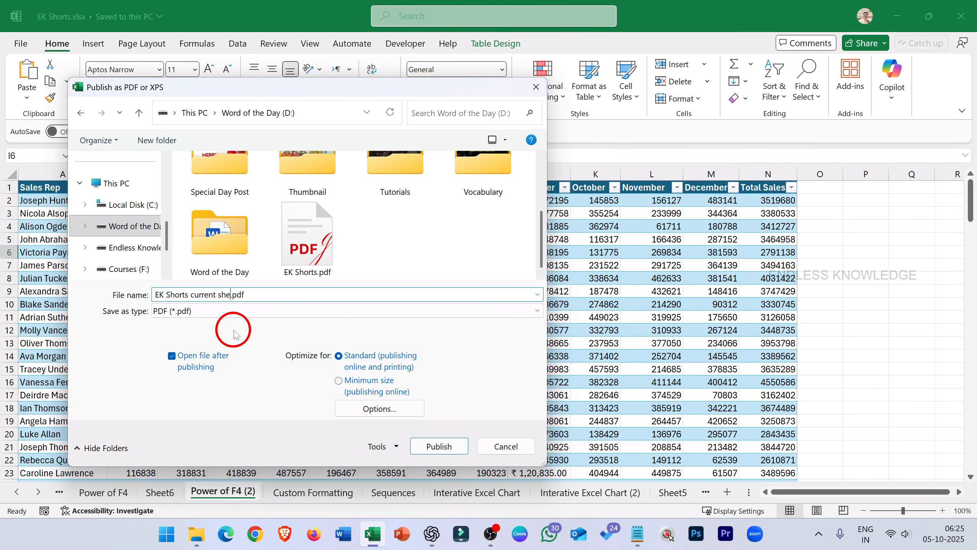
click(450, 445)
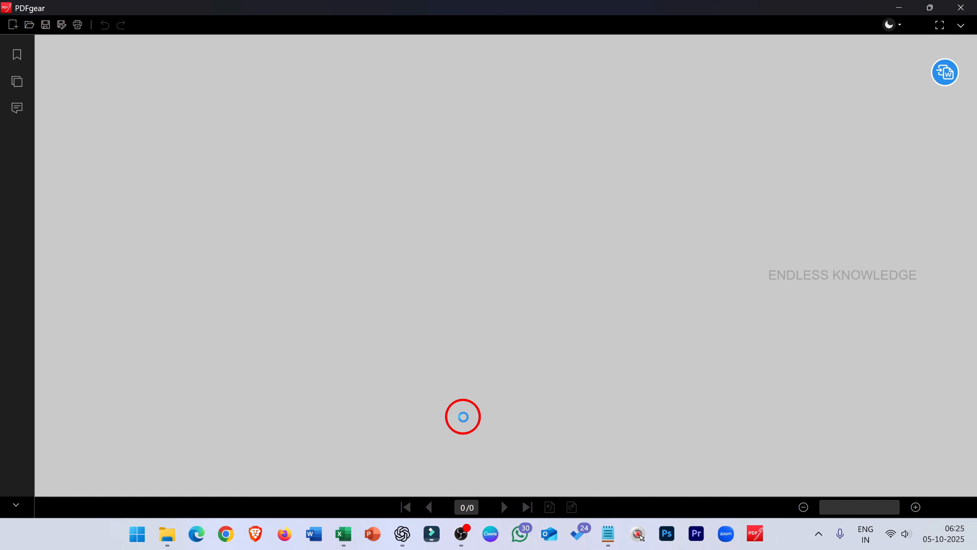
- Review the pages of the exported EK Shorts current sheet.pdf at a smaller zoom as well, and close the PDF viewer
scroll(474, 326, down, 6)
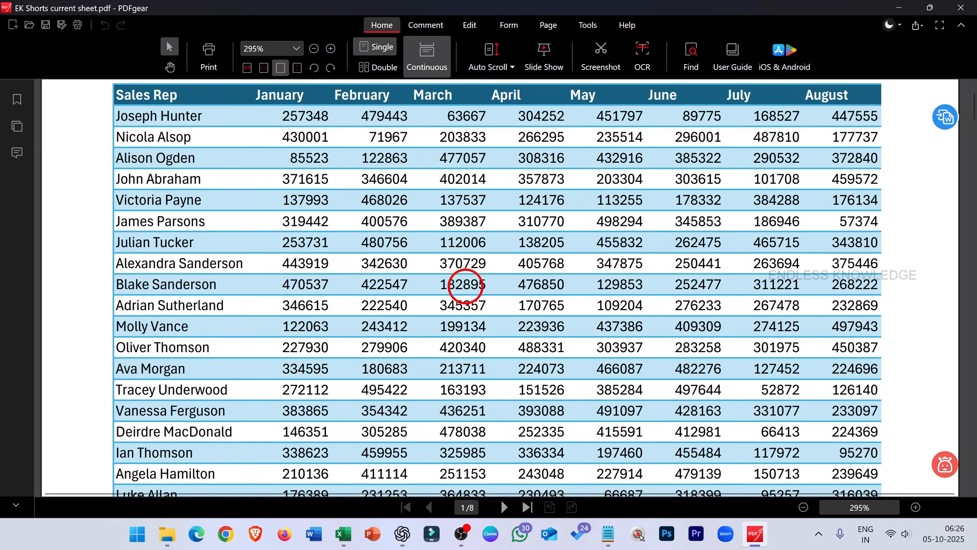
scroll(466, 290, down, 15)
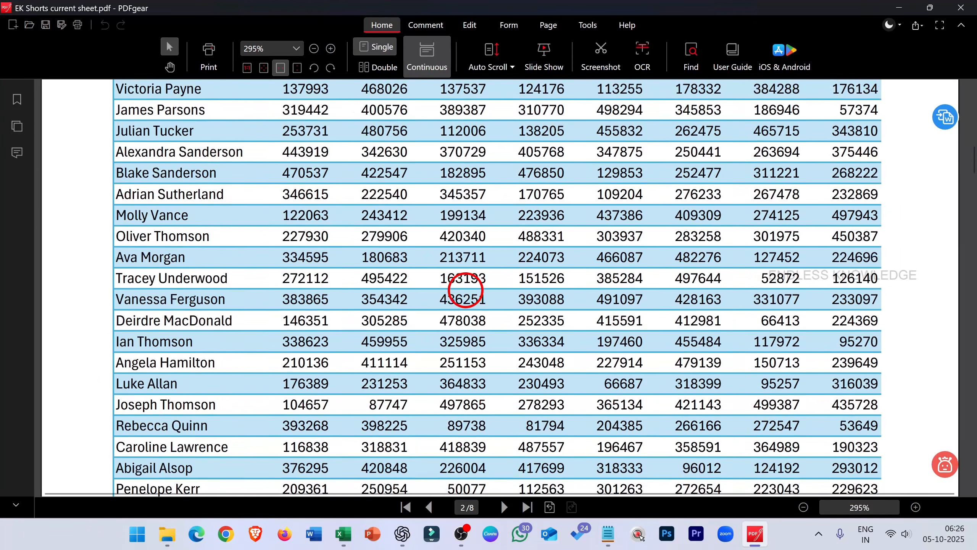
scroll(466, 291, down, 12)
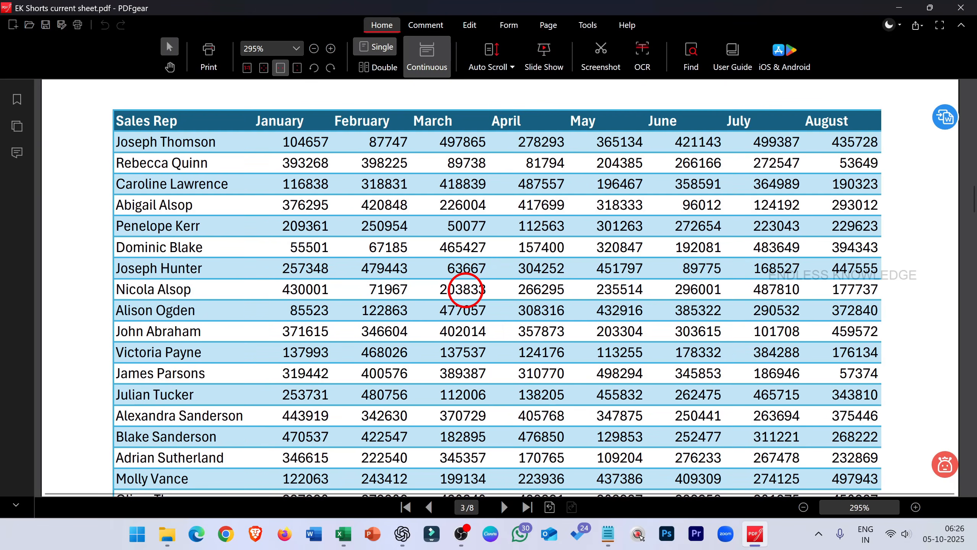
ctrl+scroll(466, 291, down, 5)
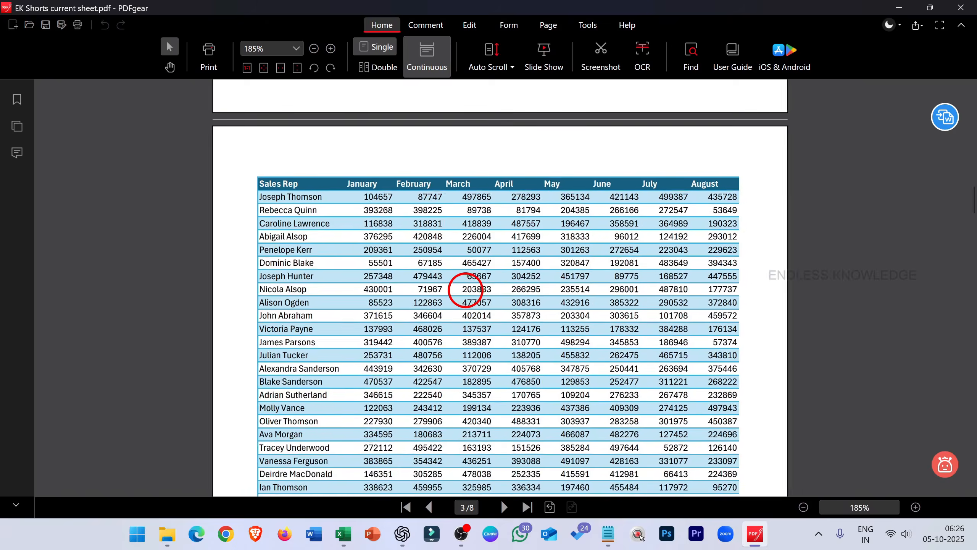
click(966, 6)
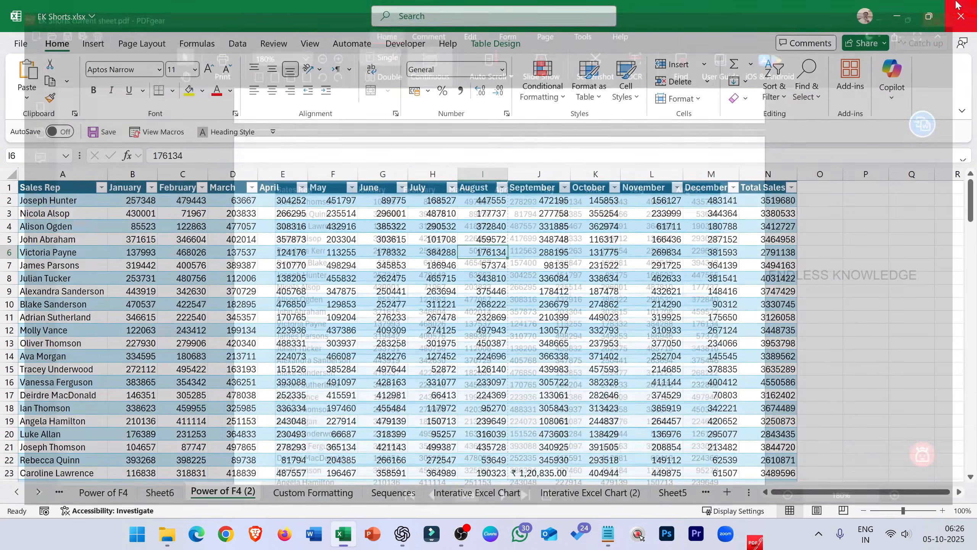
click(26, 43)
click(40, 306)
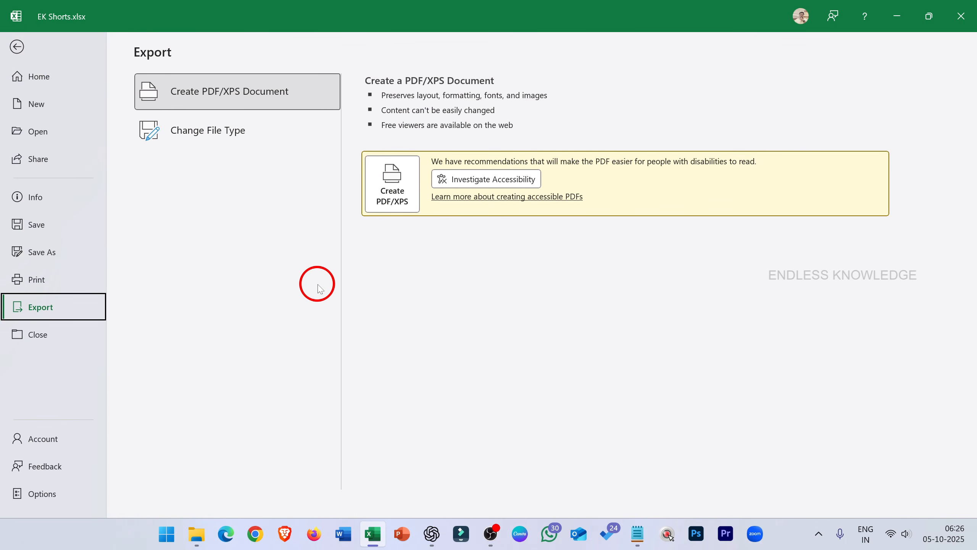
key(Escape)
- Select cell F9, bring up the workbook's print settings and check the choices for what to print, keeping Print Active Sheets
click(319, 288)
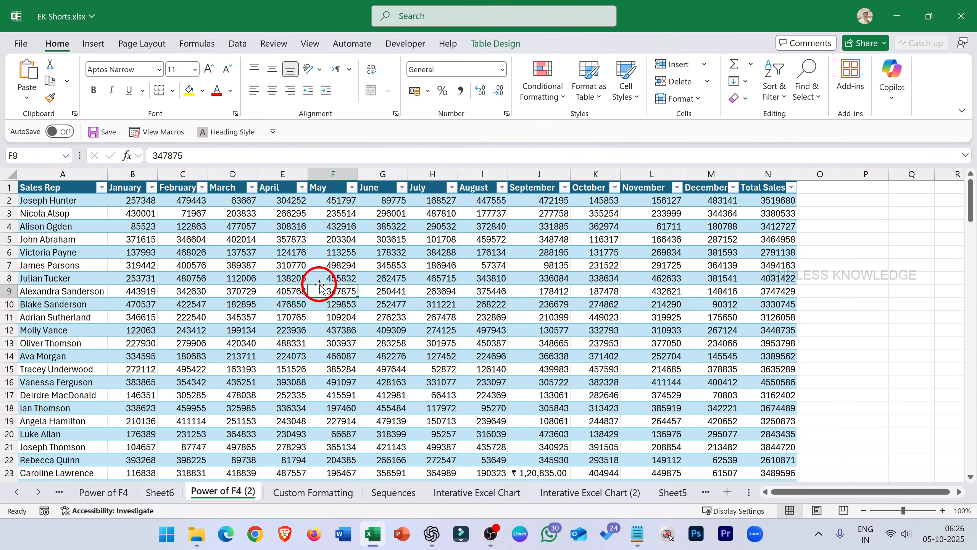
click(24, 44)
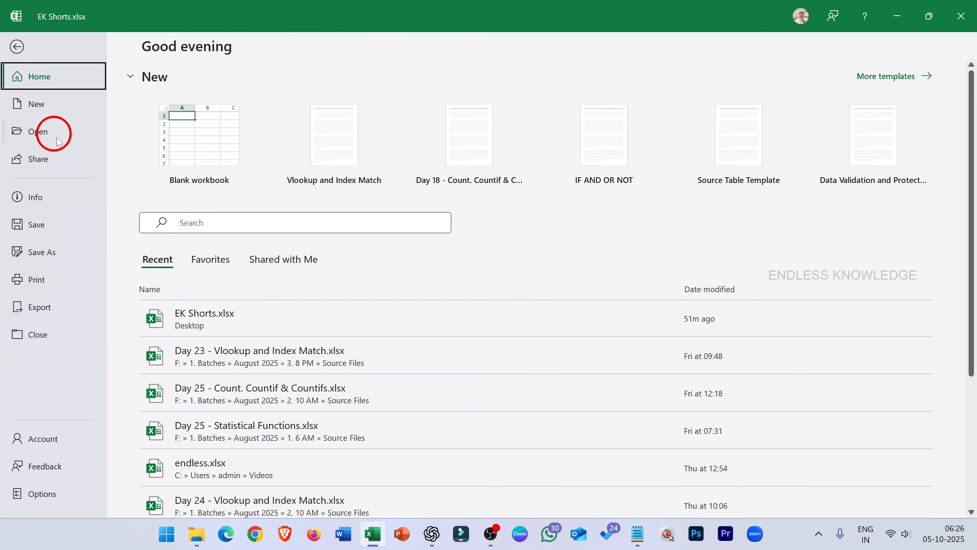
click(68, 279)
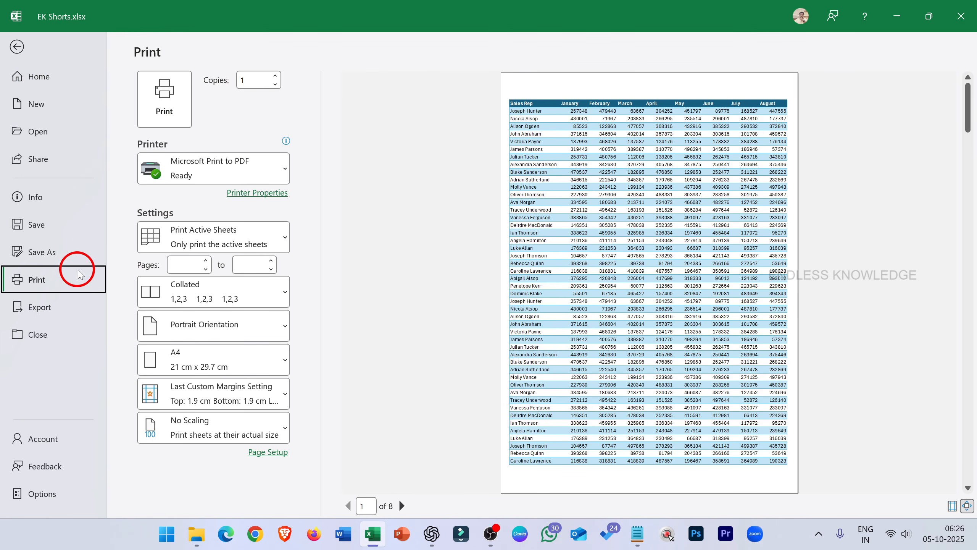
click(281, 243)
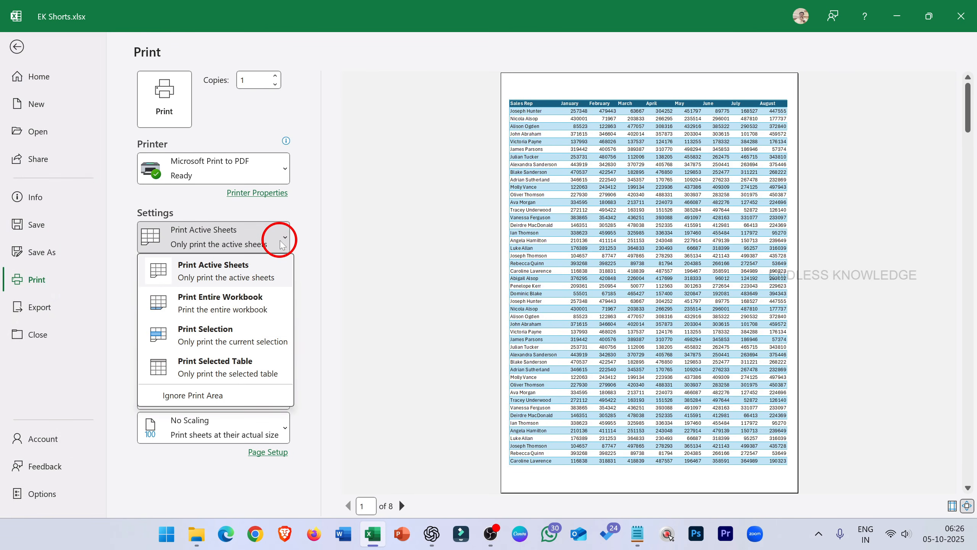
click(329, 234)
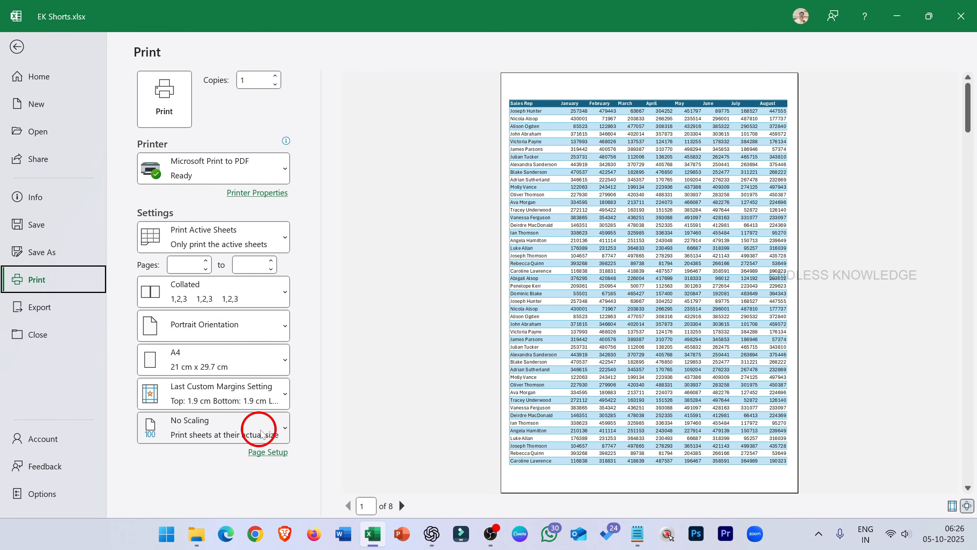
- Try the Fit All Rows on One Page scaling, and set the printout to Fit All Columns on One Page
click(267, 429)
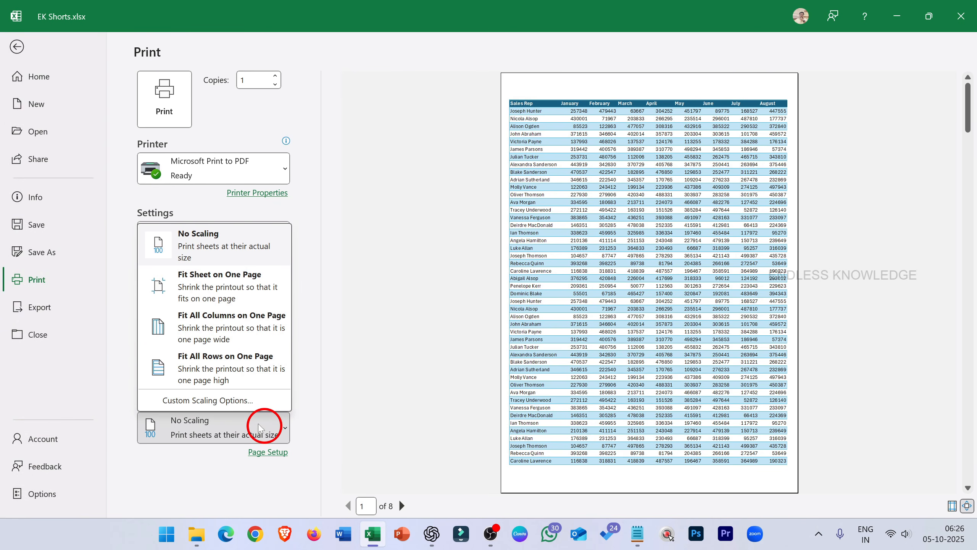
click(245, 424)
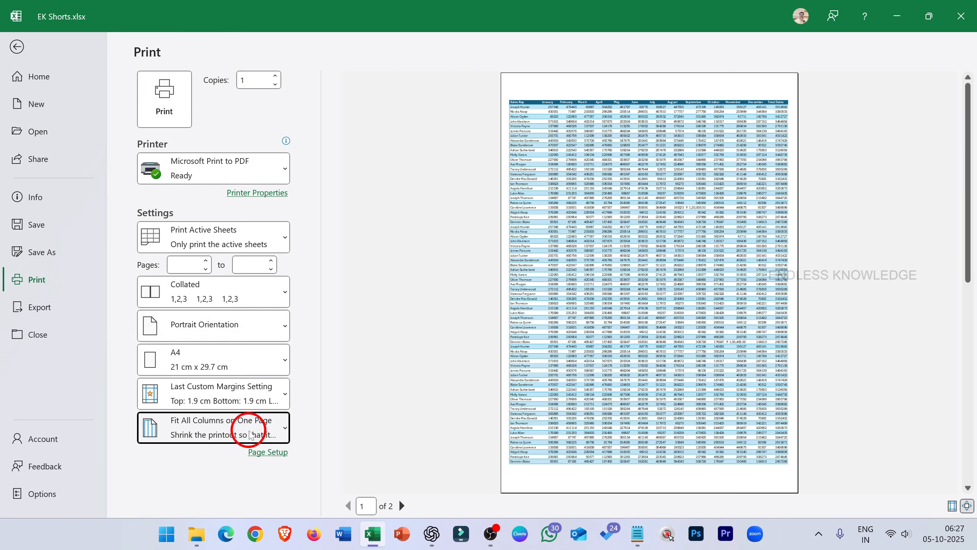
click(249, 429)
click(250, 368)
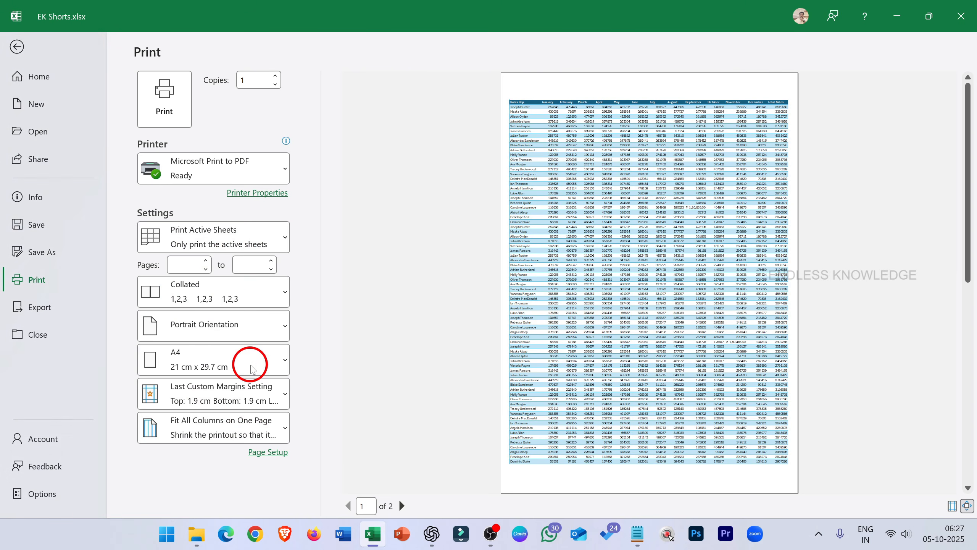
click(243, 429)
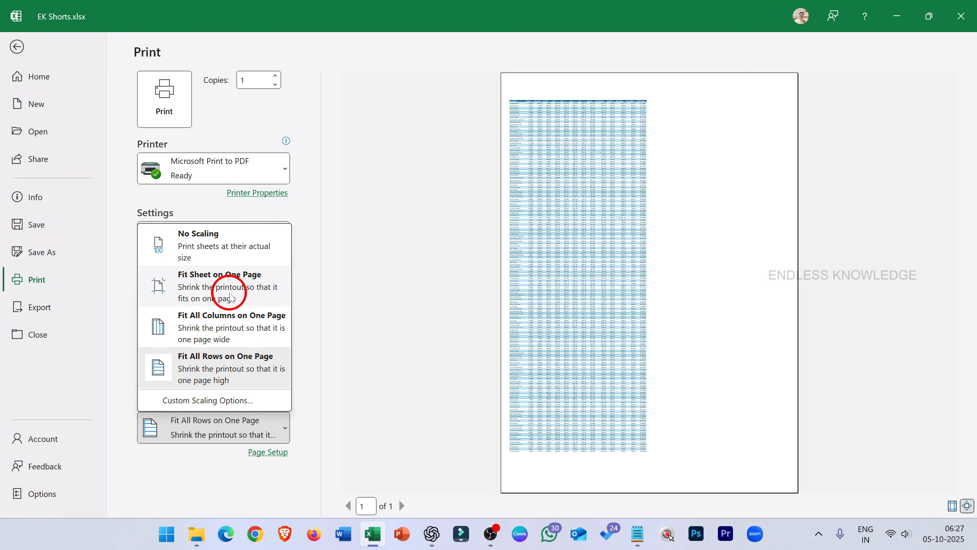
click(230, 320)
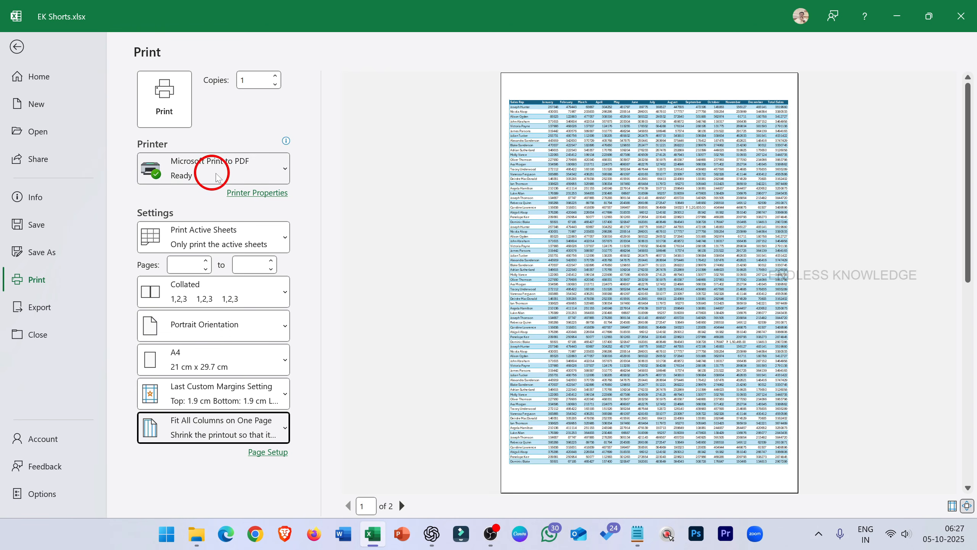
- Choose Microsoft Print to PDF as the printer and print the active sheet
click(289, 173)
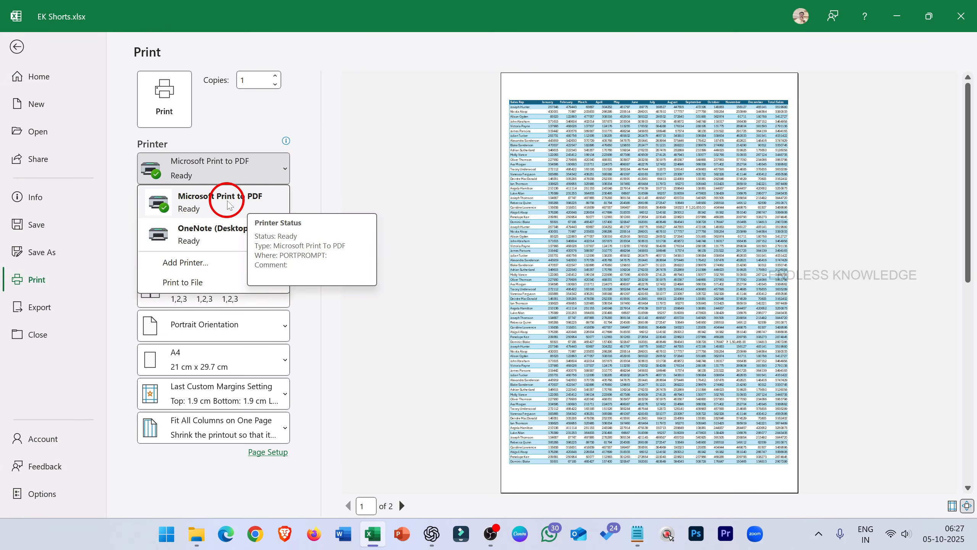
click(252, 204)
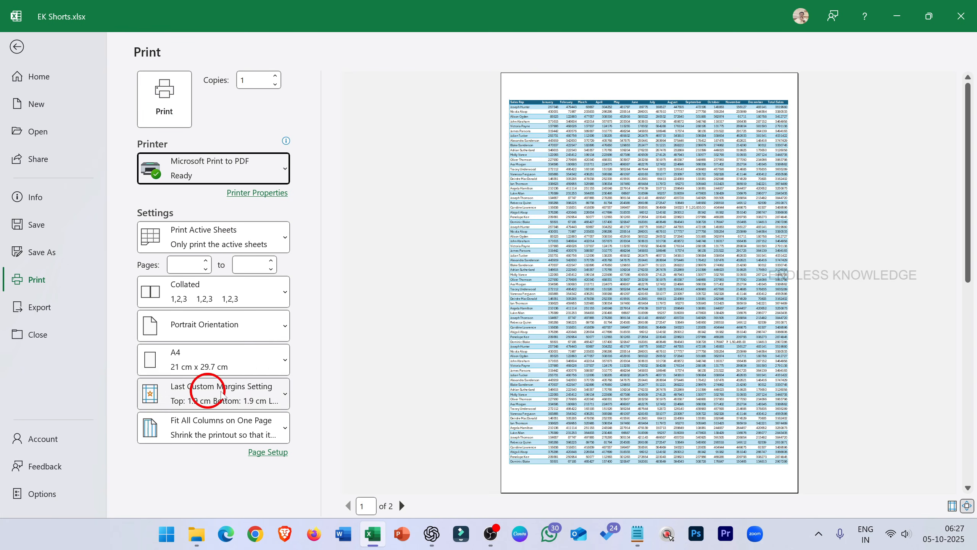
click(173, 101)
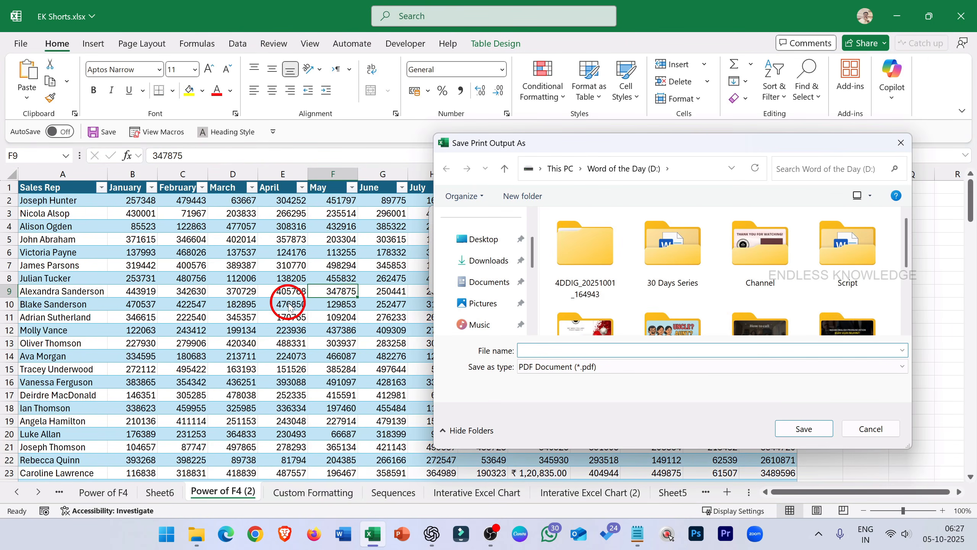
- Save the print output on the Word of the Day (D:) drive as a PDF document named Print to PDF
drag(600, 147, 292, 171)
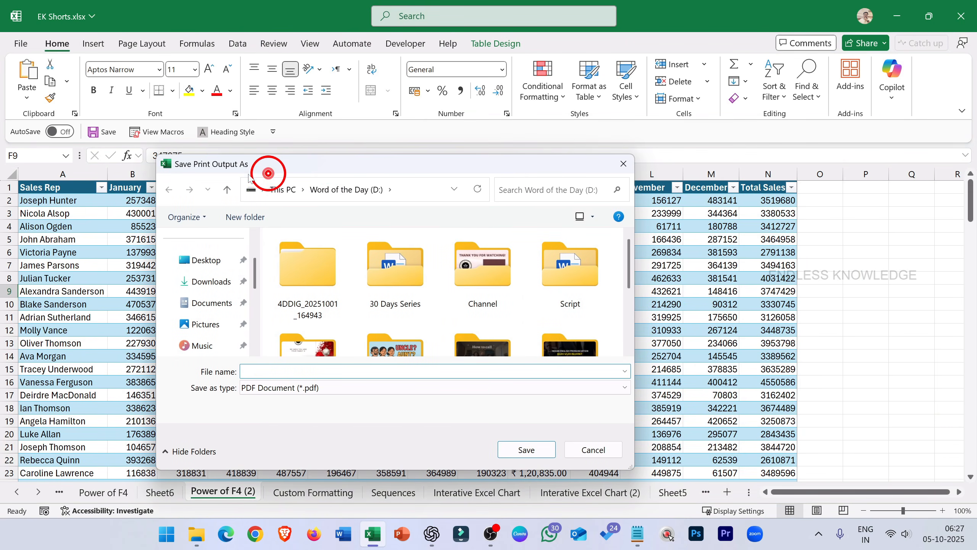
click(322, 398)
click(321, 385)
scroll(207, 284, down, 5)
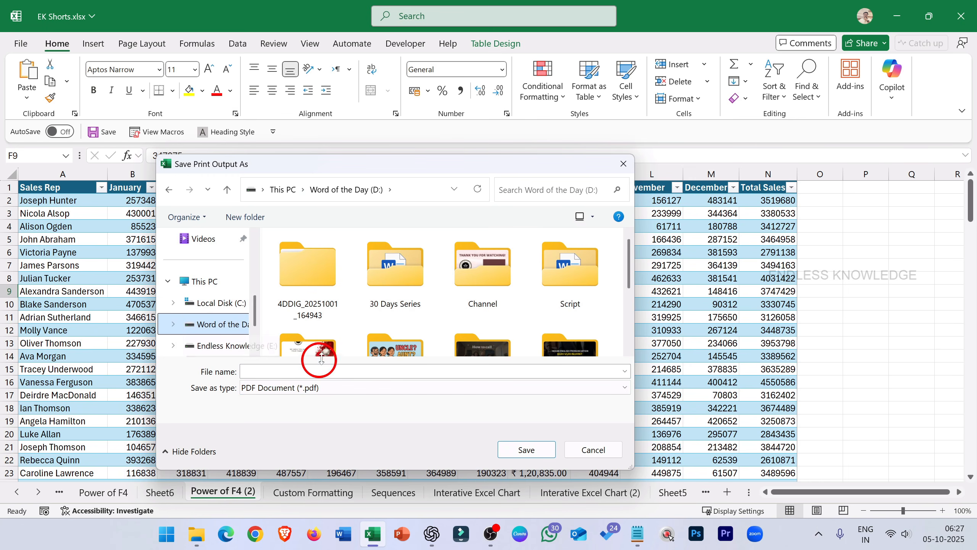
scroll(328, 316, down, 5)
click(286, 372)
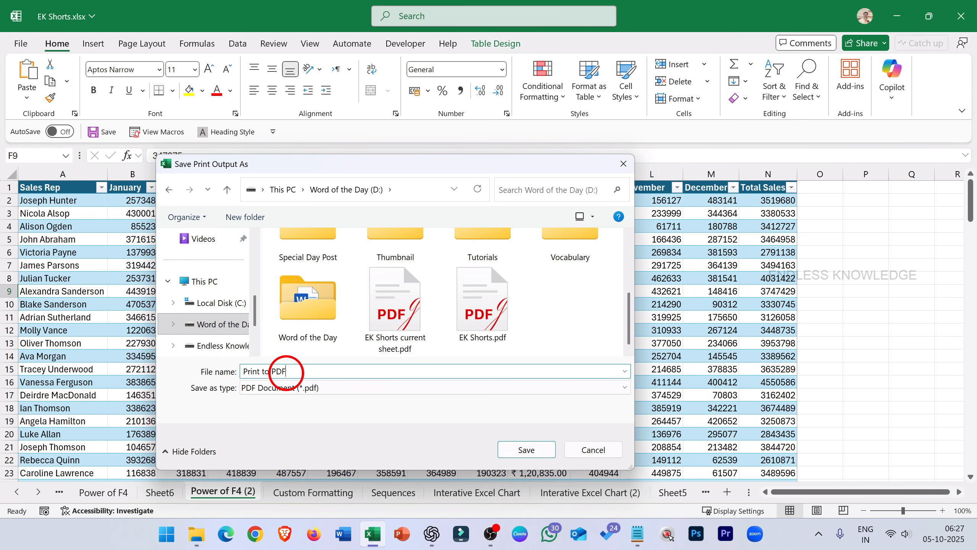
click(517, 450)
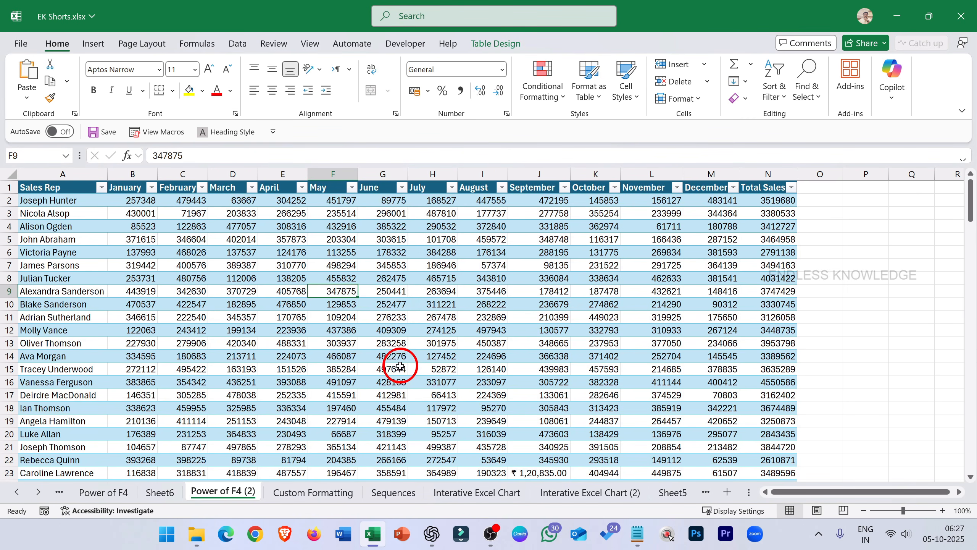
- Switch to File Explorer and open Print to PDF.pdf from the Word of the Day (D:) drive
click(443, 316)
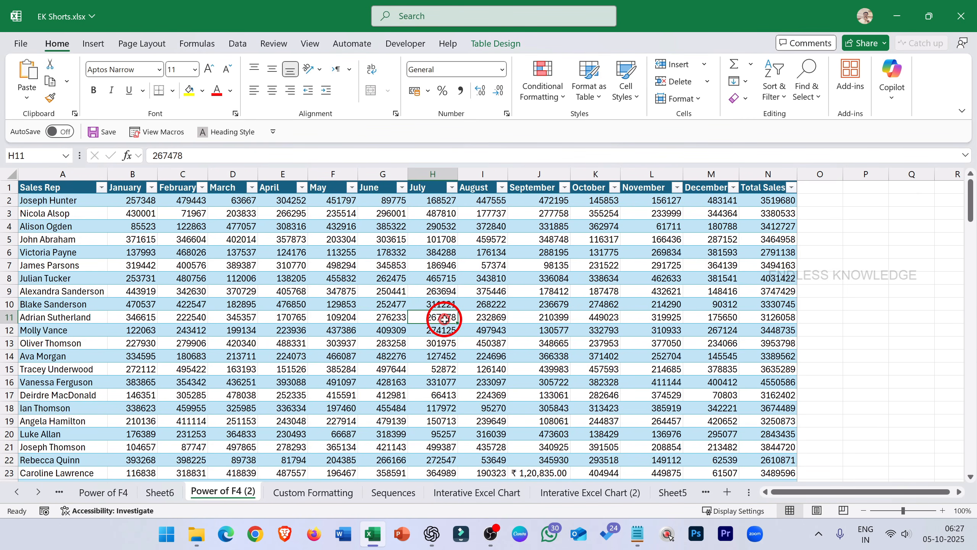
click(198, 531)
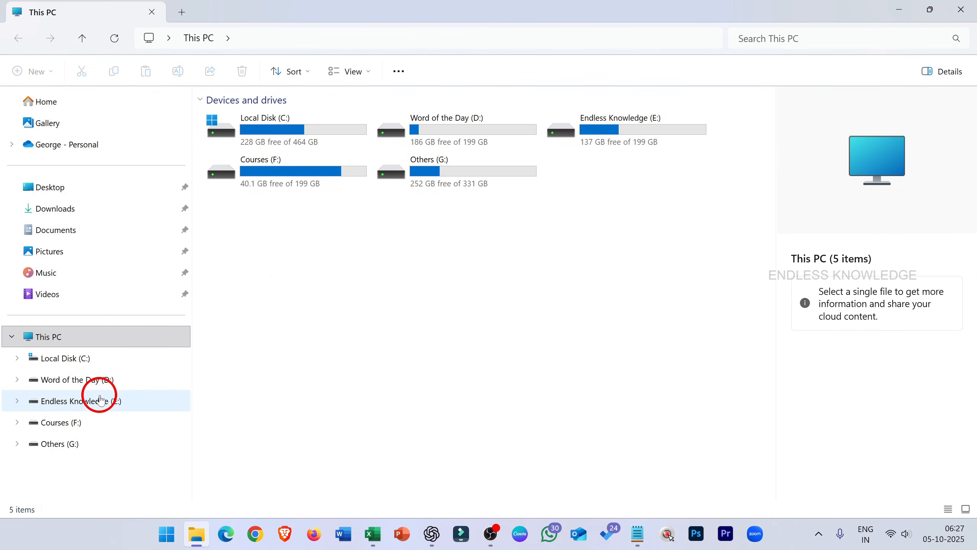
click(102, 378)
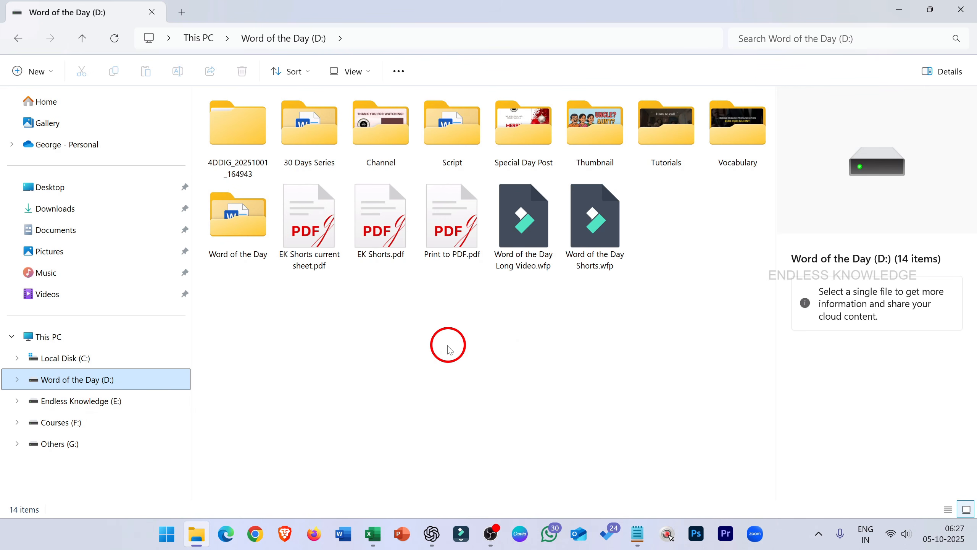
click(446, 217)
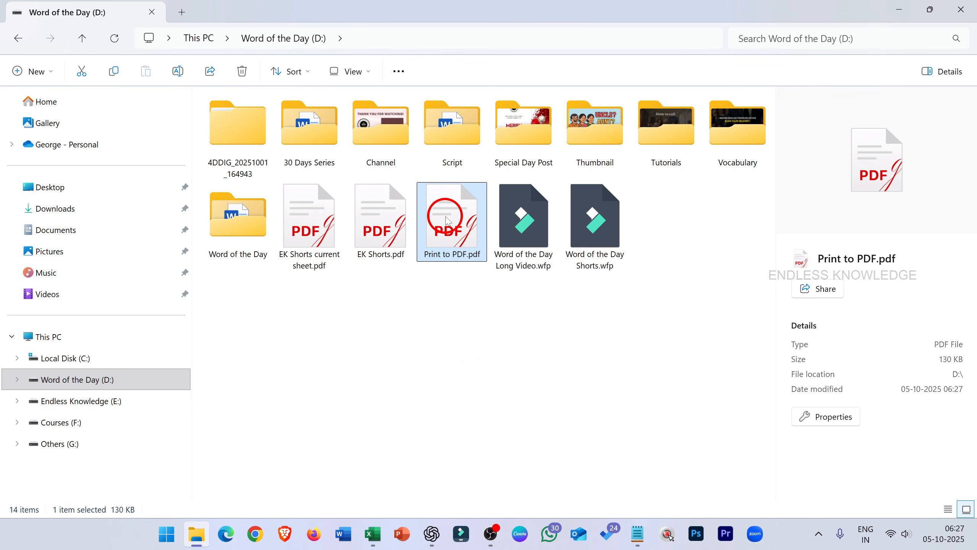
double_click(448, 221)
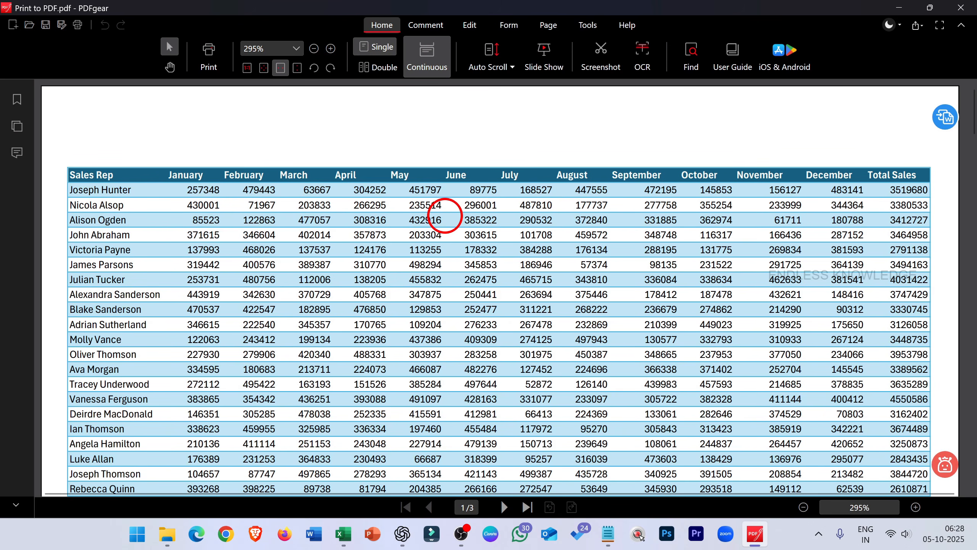
- Examine the pages of Print to PDF.pdf at 200% zoom, checking the column fit and header rows, and close the document
scroll(446, 216, down, 3)
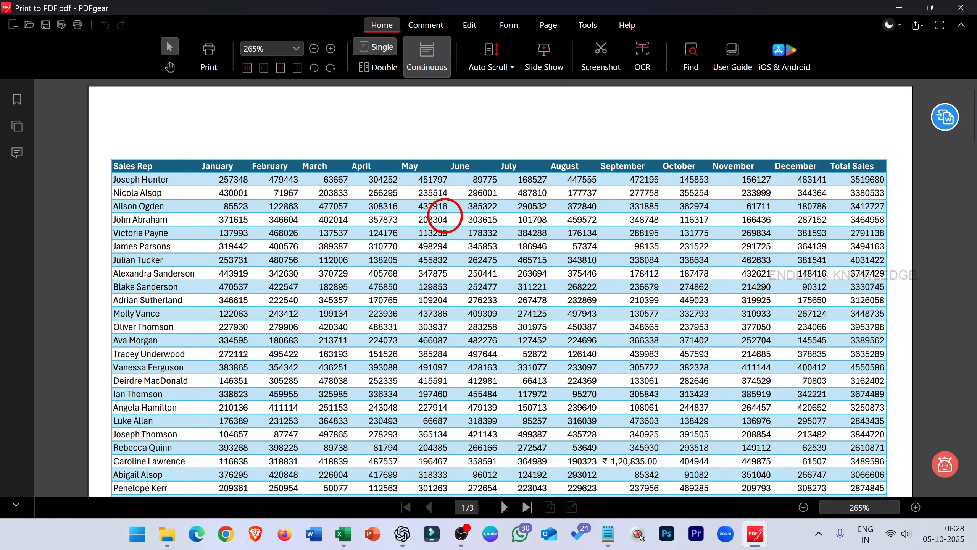
scroll(444, 215, down, 5)
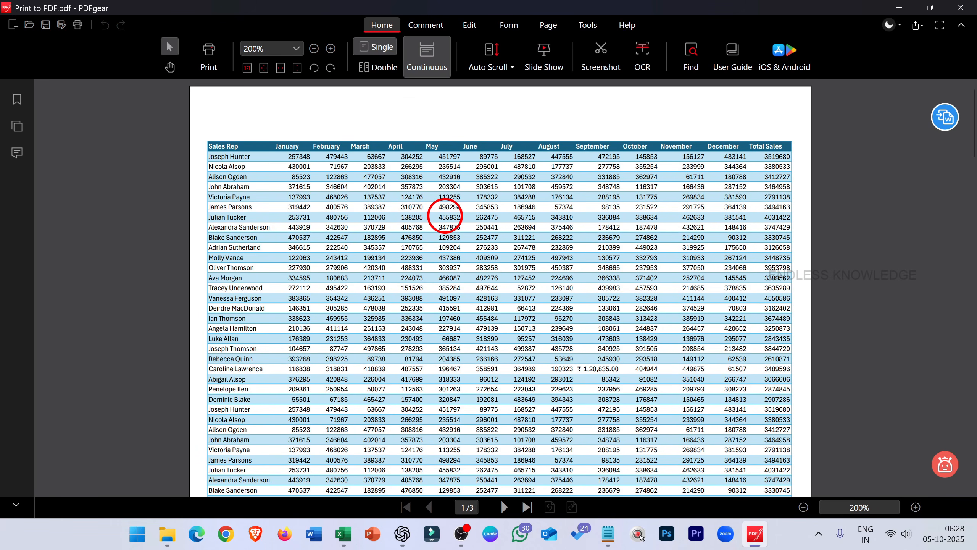
scroll(445, 216, down, 10)
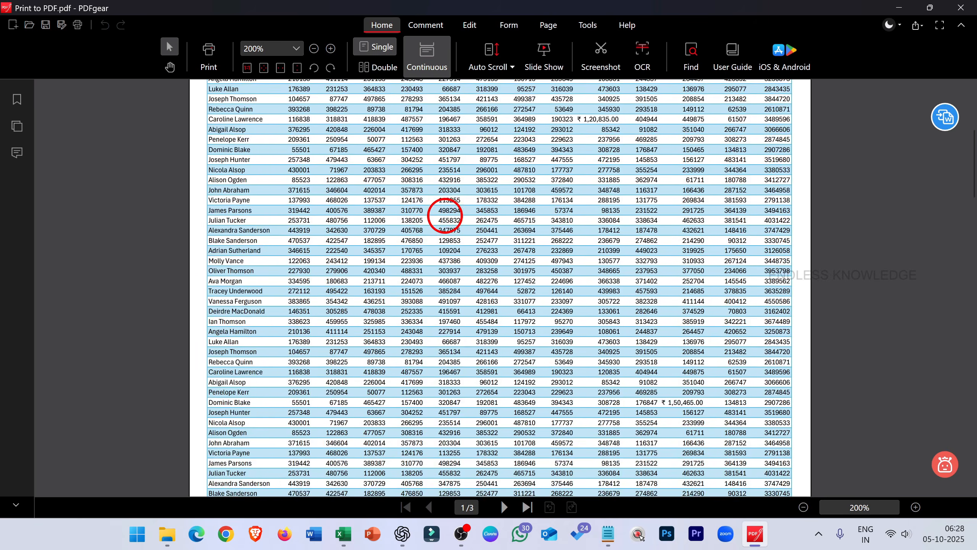
scroll(444, 216, down, 20)
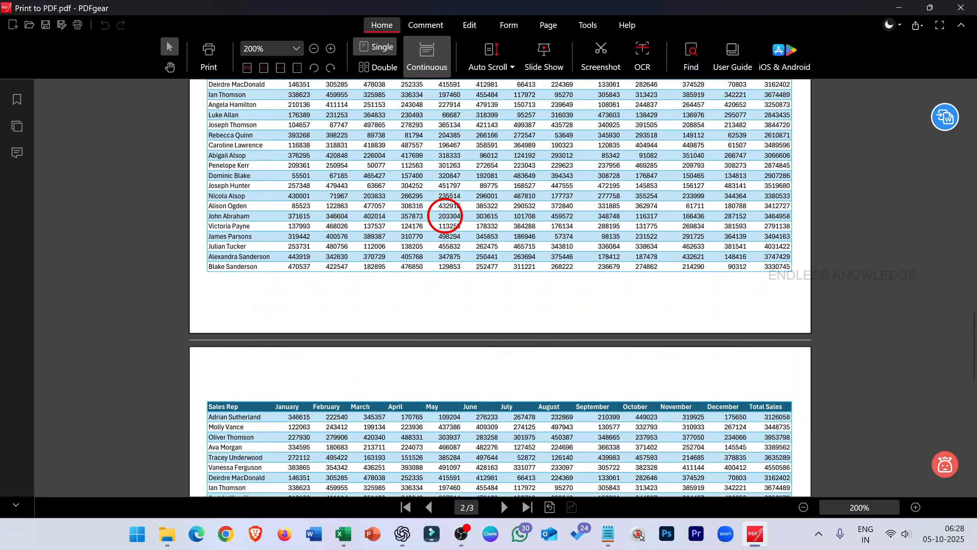
scroll(444, 215, up, 15)
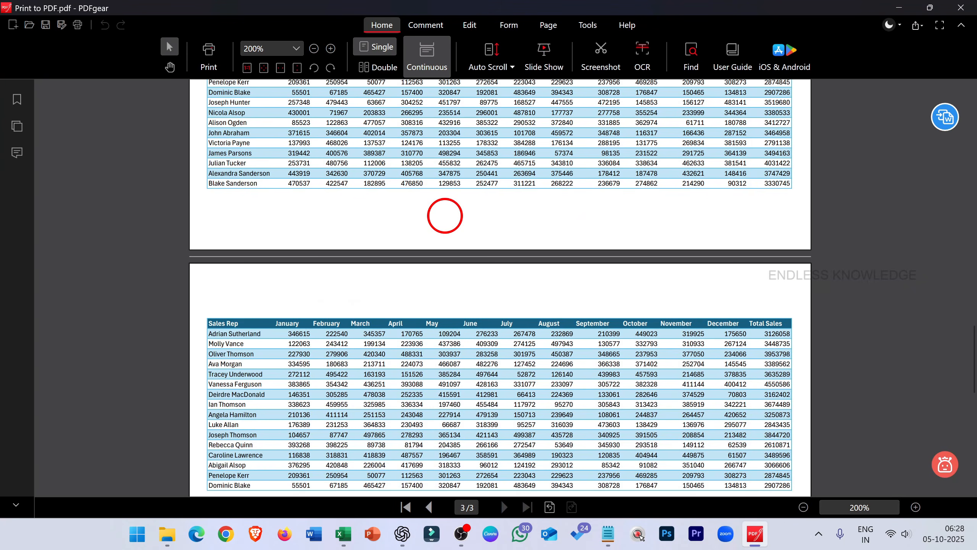
scroll(445, 216, up, 4)
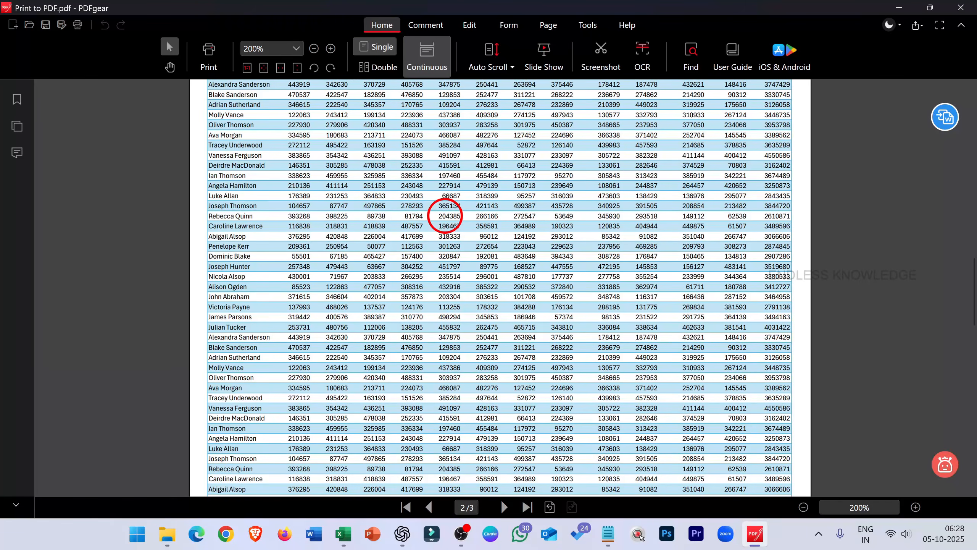
scroll(444, 215, up, 15)
scroll(445, 215, up, 5)
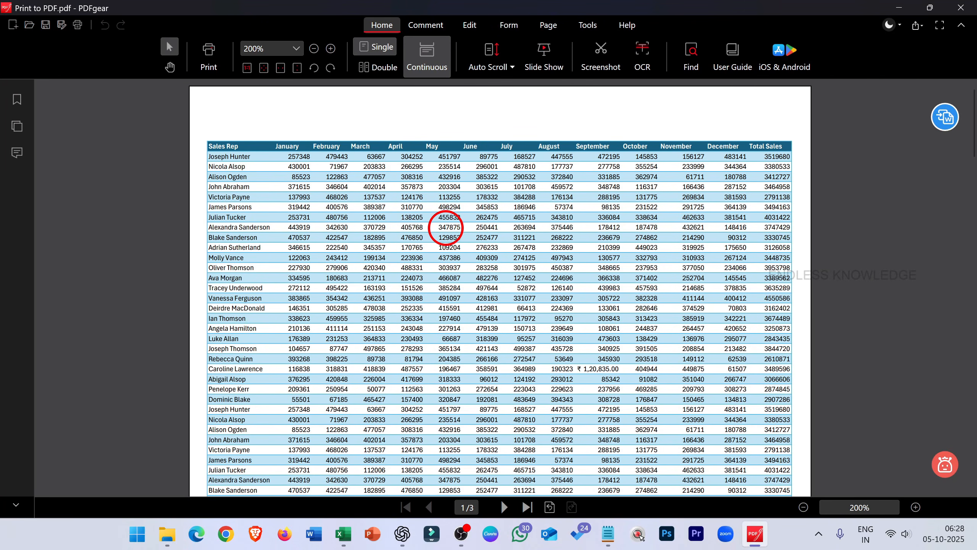
scroll(445, 226, down, 20)
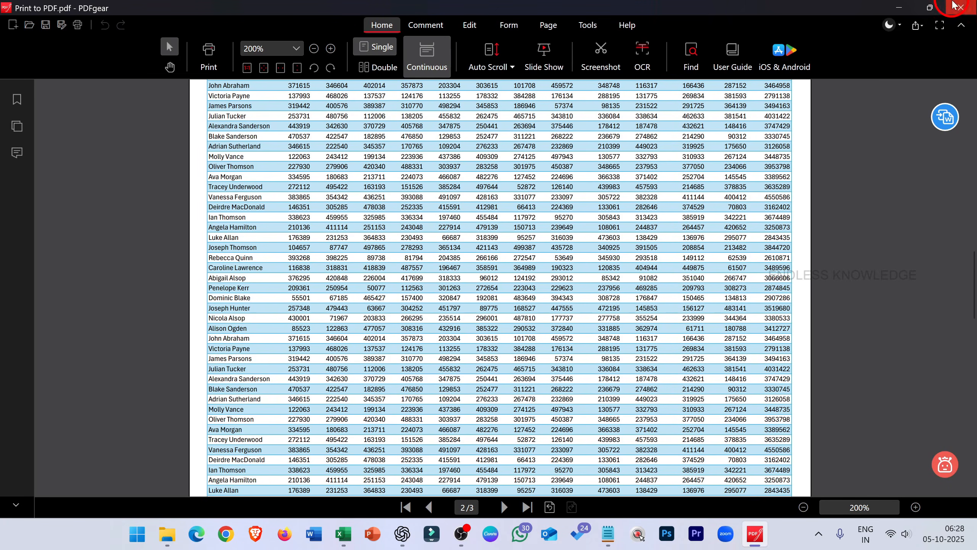
click(961, 7)
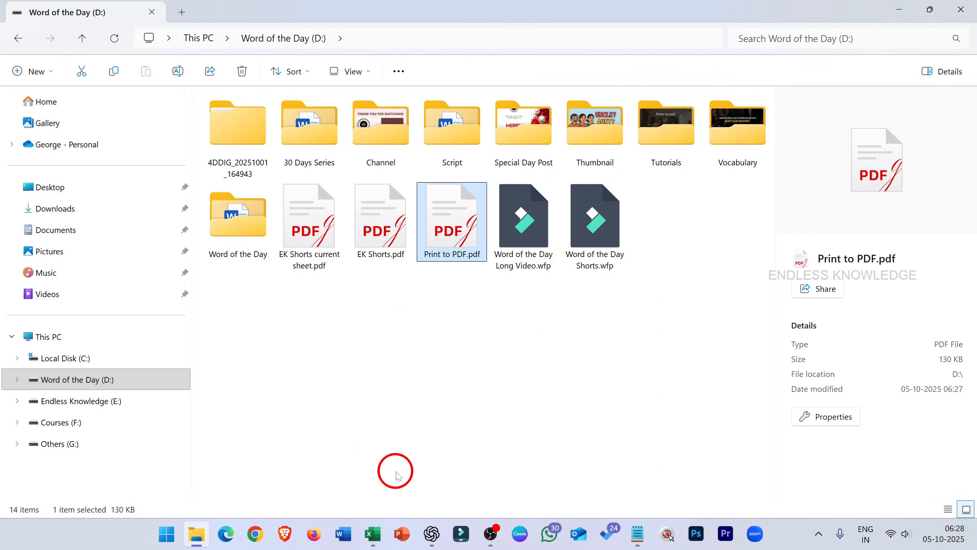
- Switch to Excel, view the print preview and print settings of the Power of F4 (2) sheet, and return to the worksheet
click(372, 533)
click(329, 279)
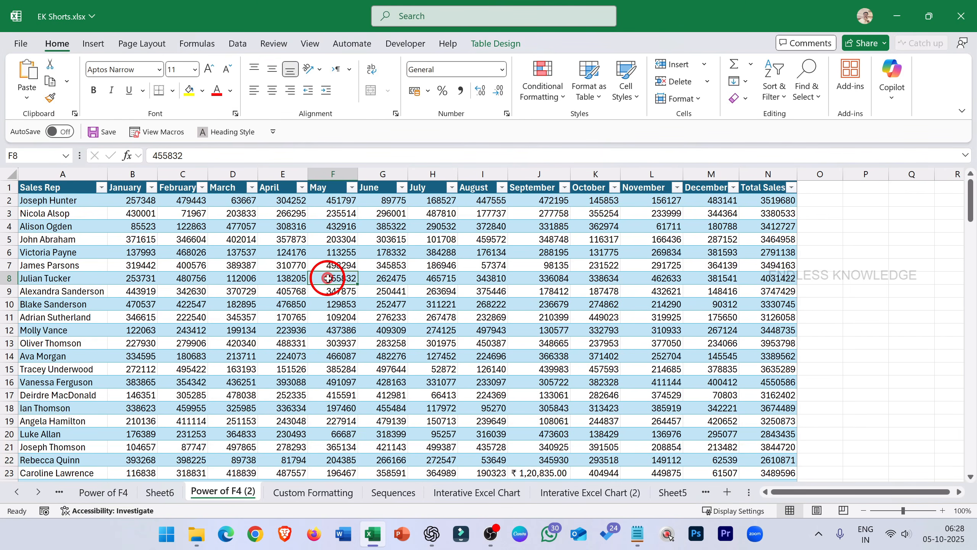
key(ctrl+p)
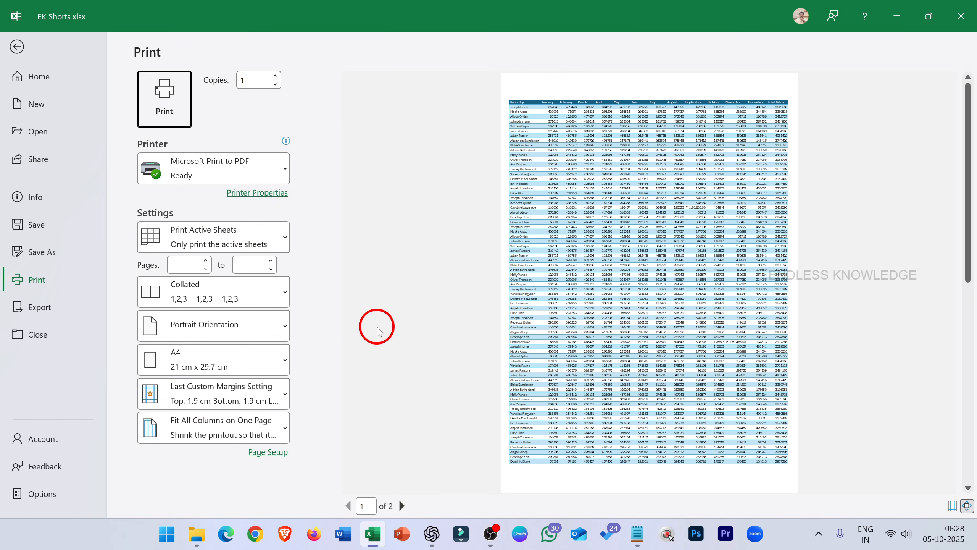
key(Escape)
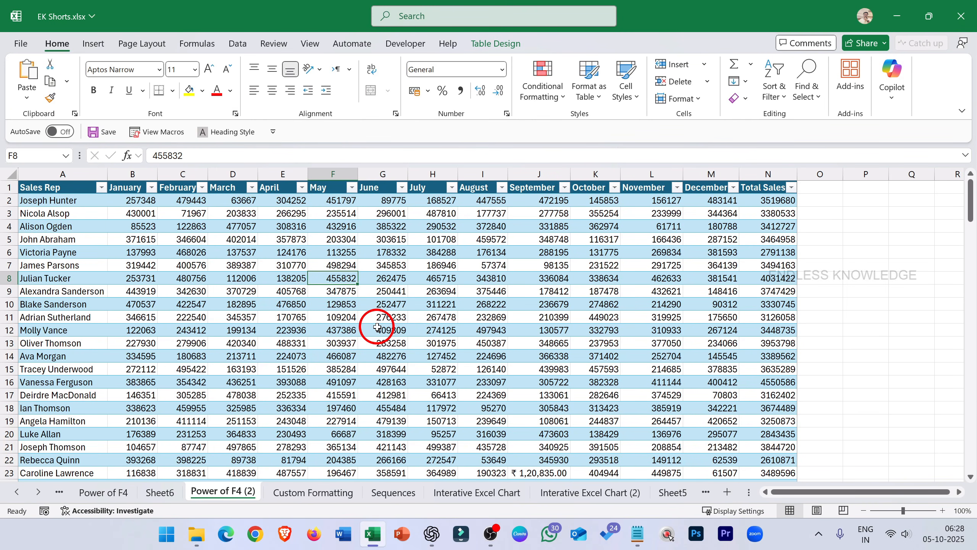
click(377, 327)
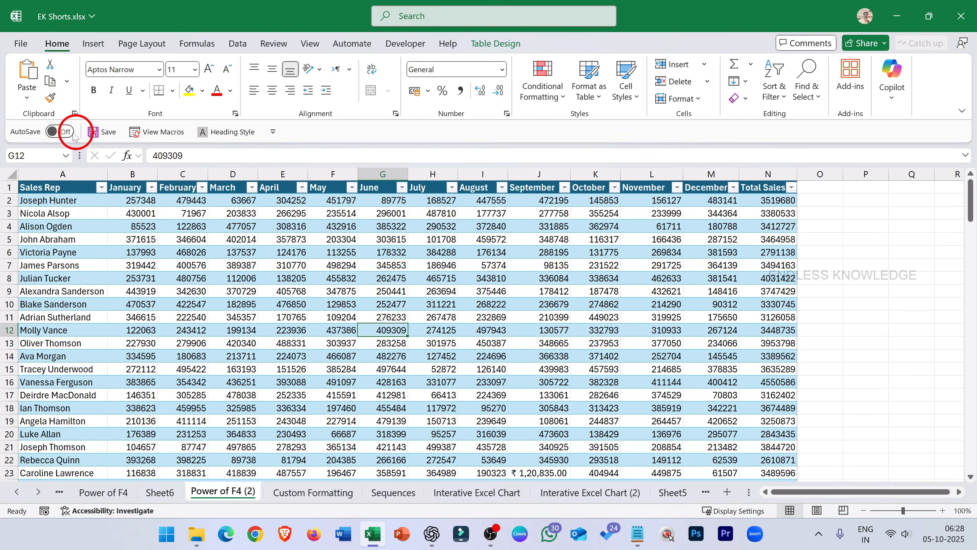
- Try the Quick Access Toolbar above the ribbon, and return it below the ribbon
click(273, 131)
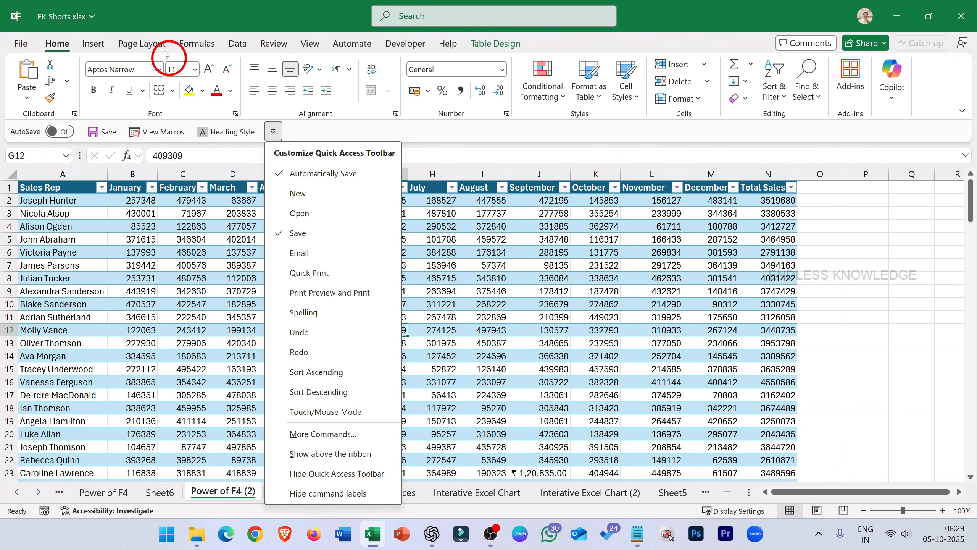
click(327, 453)
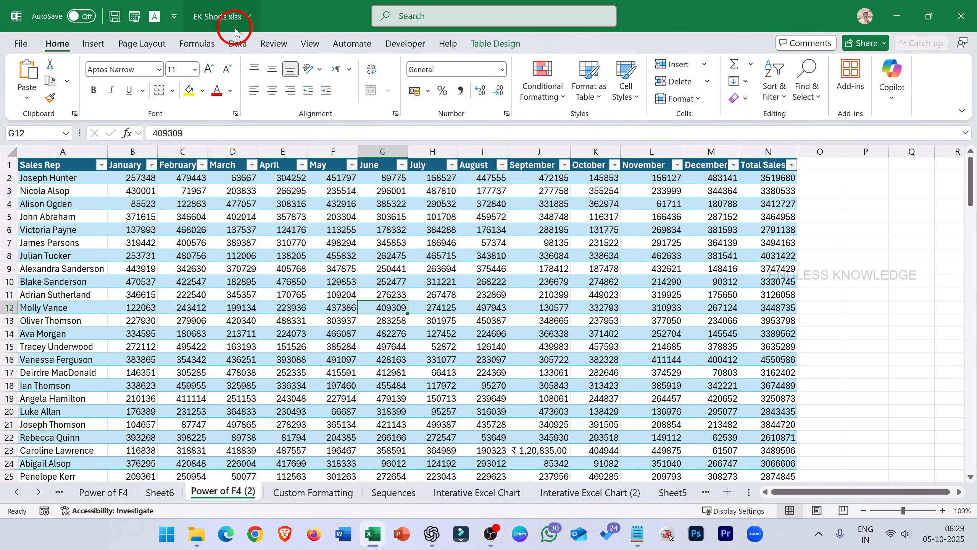
click(174, 18)
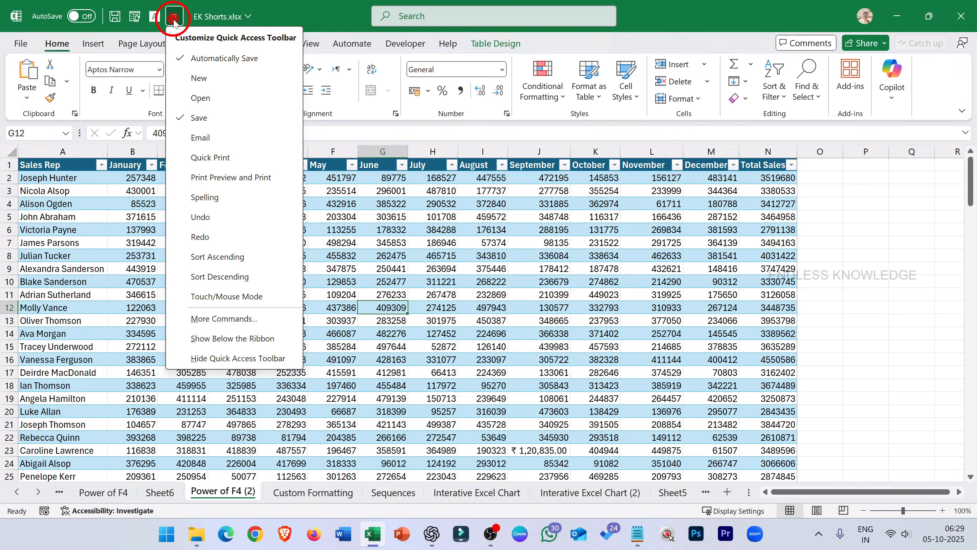
click(217, 341)
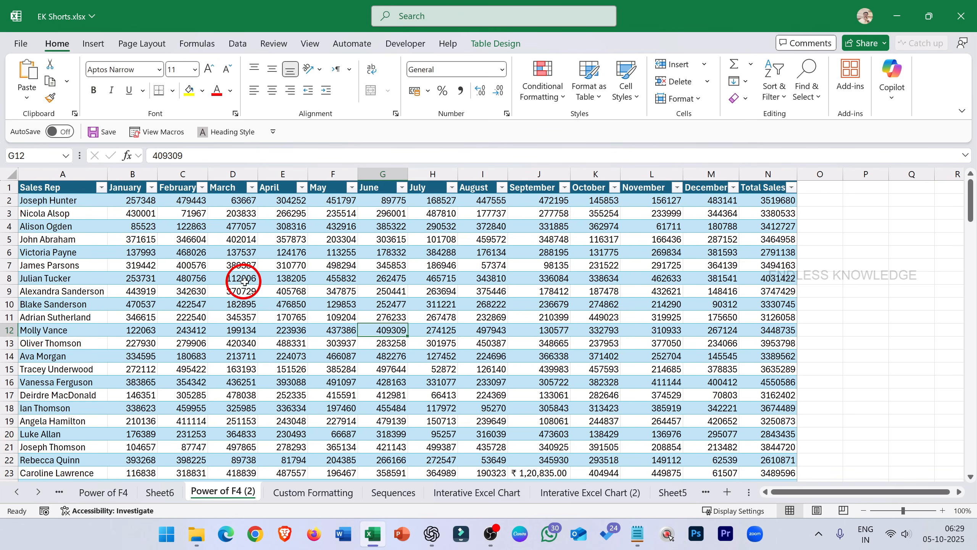
- Add the Publish as PDF or XPS command from All Commands to the Quick Access Toolbar and apply the customization
click(273, 132)
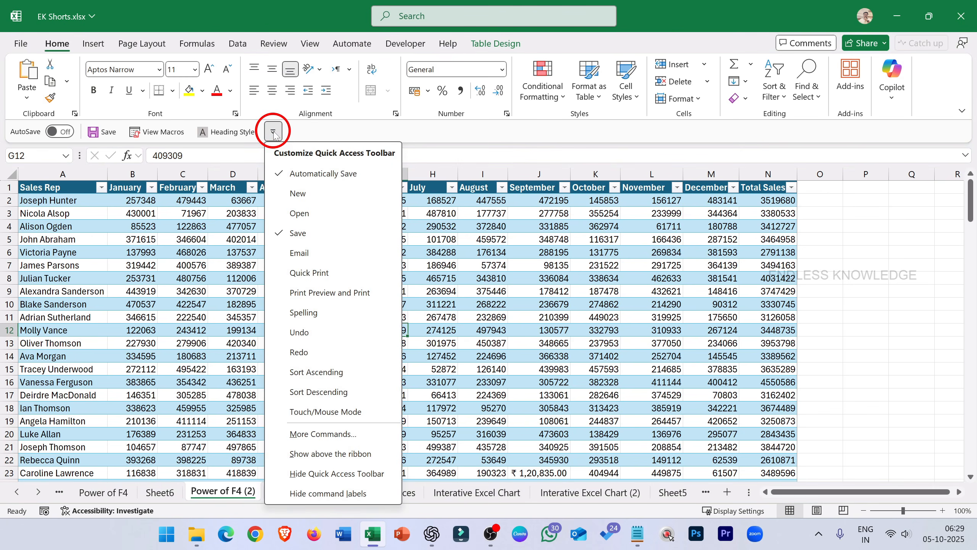
click(326, 434)
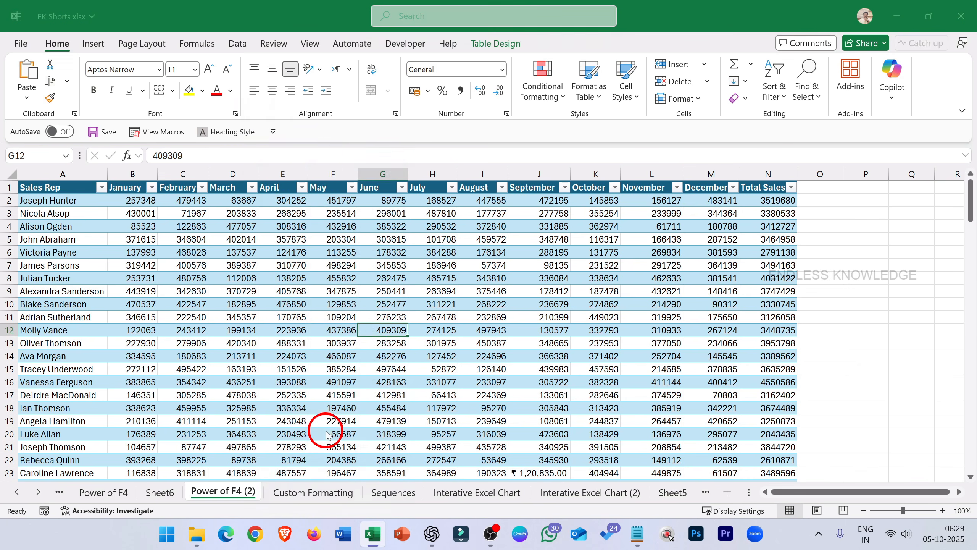
click(446, 110)
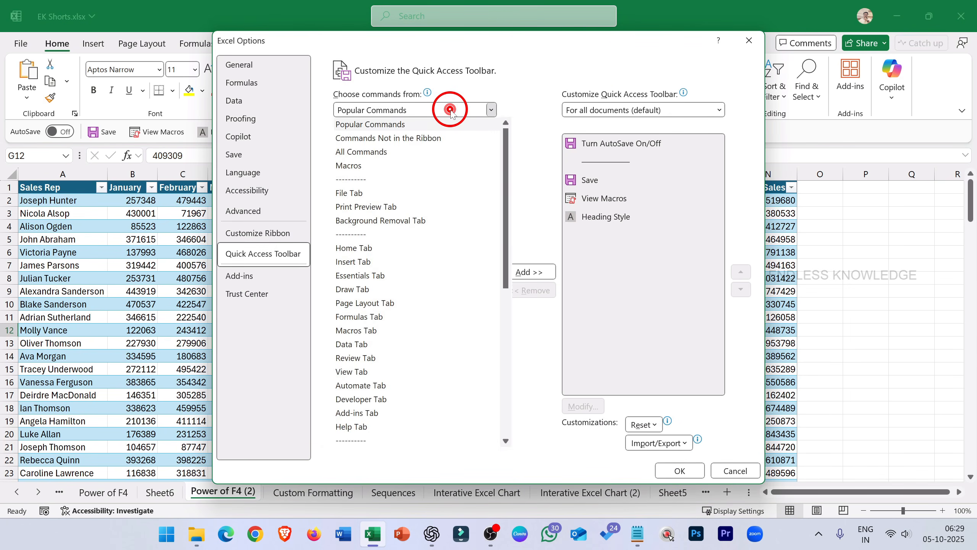
click(392, 156)
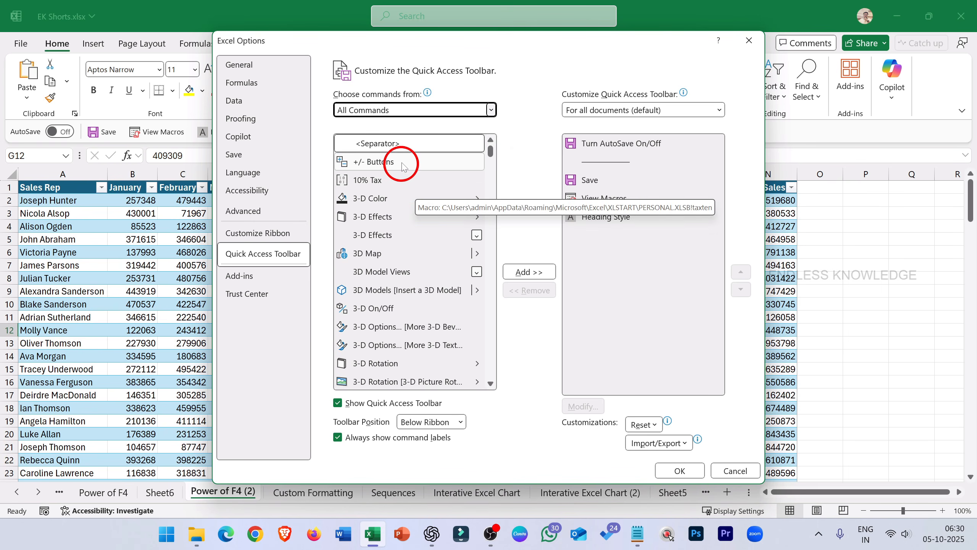
click(418, 181)
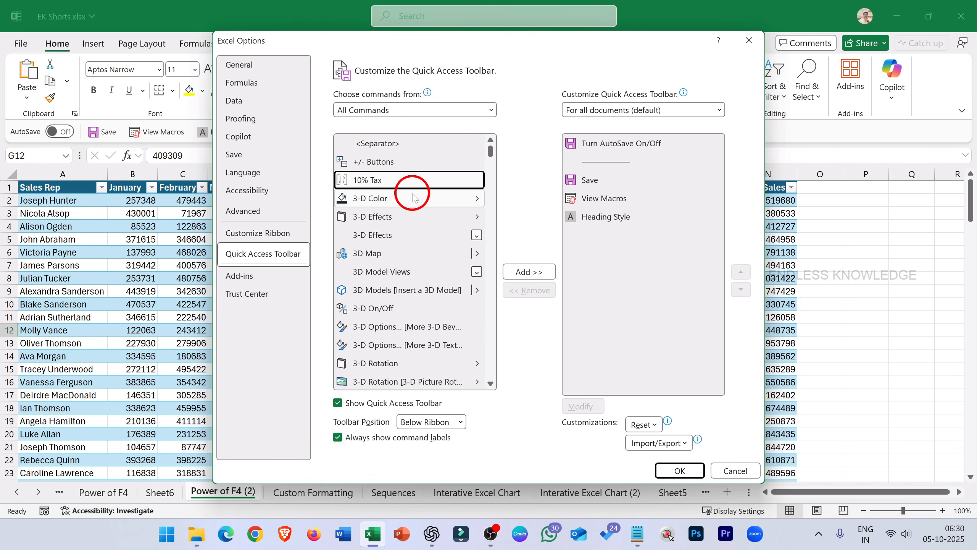
text(pu)
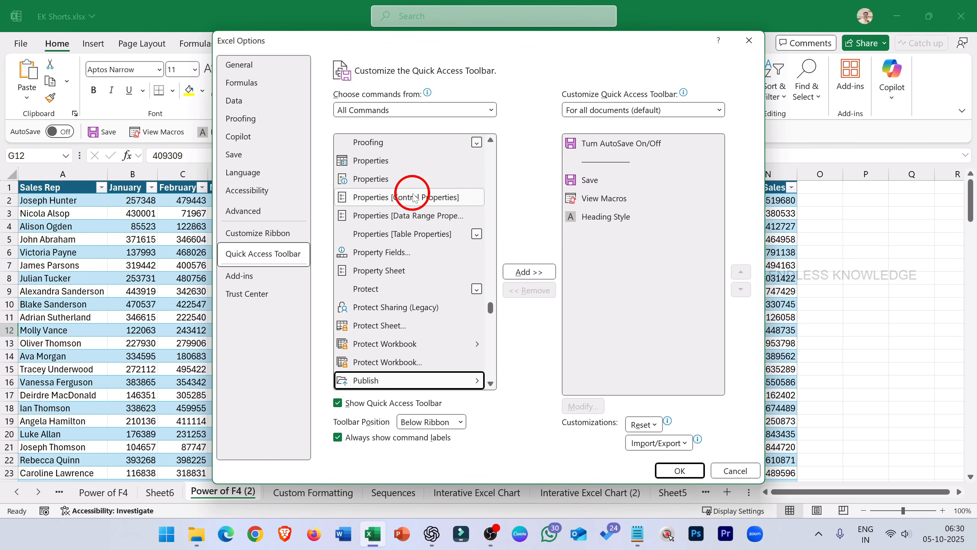
scroll(413, 197, down, 3)
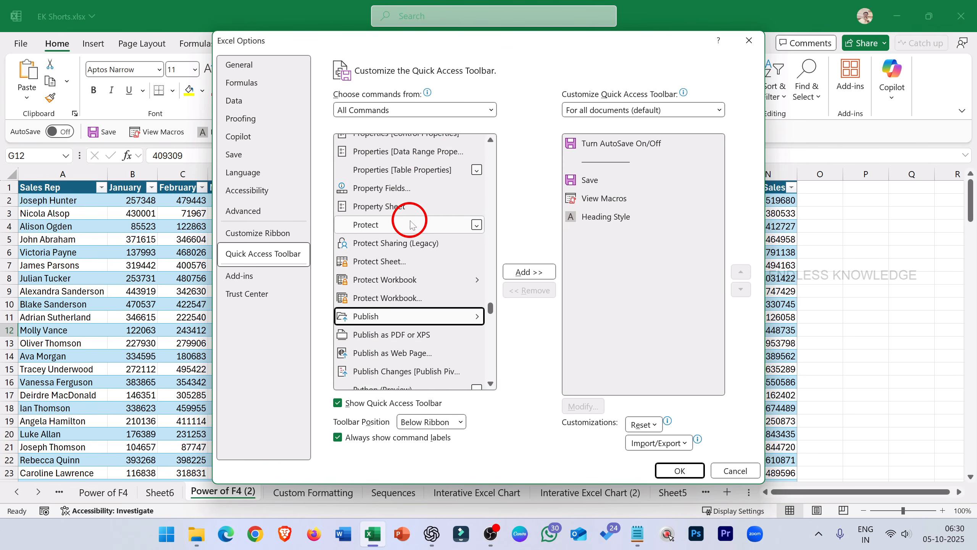
scroll(411, 229, down, 2)
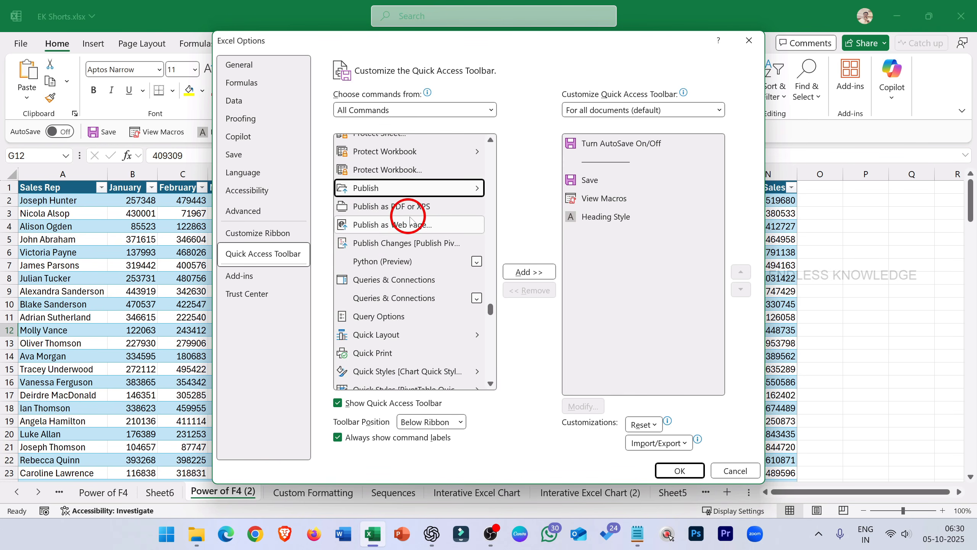
click(413, 208)
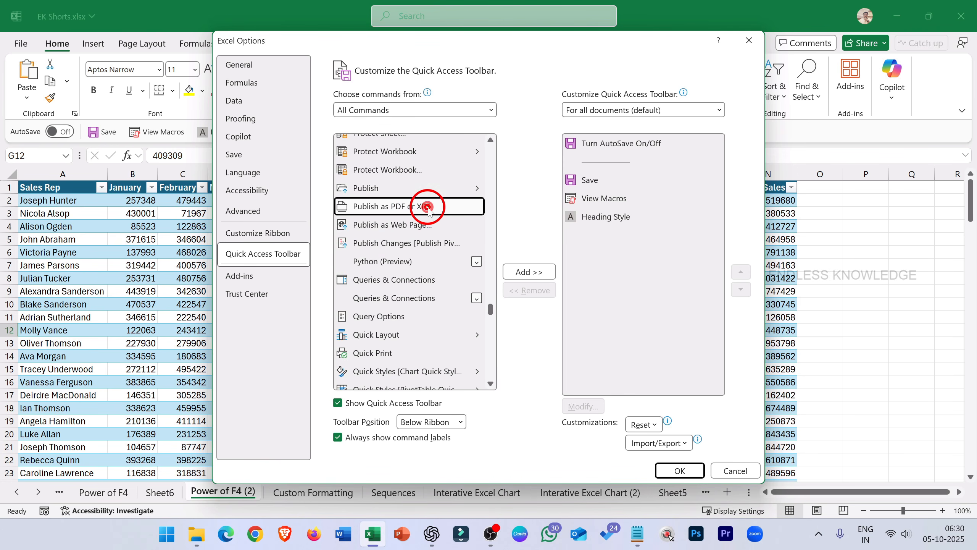
click(524, 272)
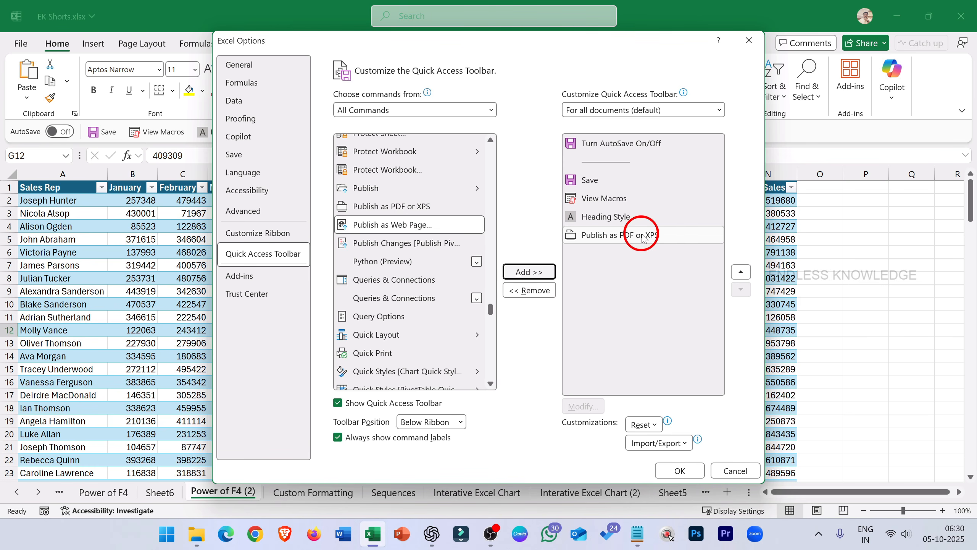
click(687, 475)
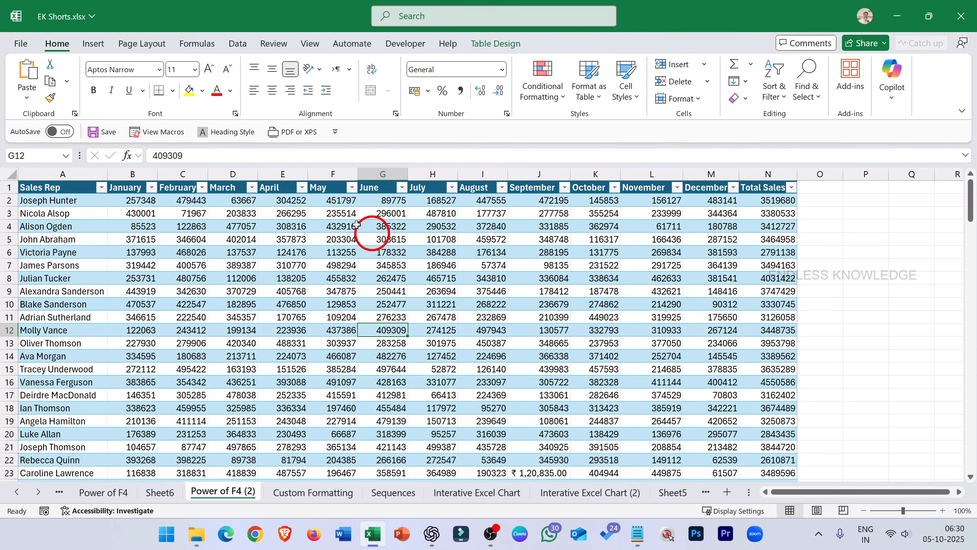
- Publish the sales sheet to the Desktop as EK Shorts.pdf with the PDF or XPS command, and close the published PDF
click(284, 237)
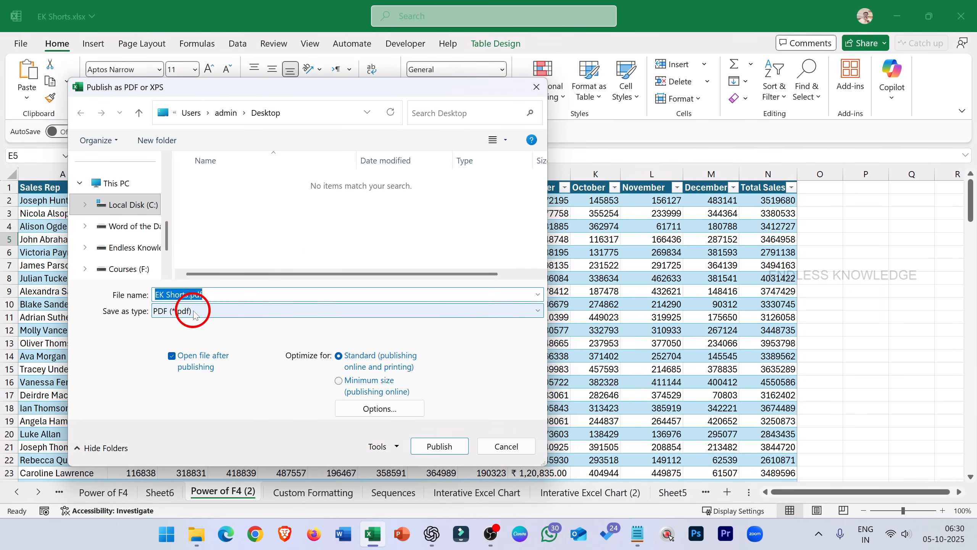
click(425, 445)
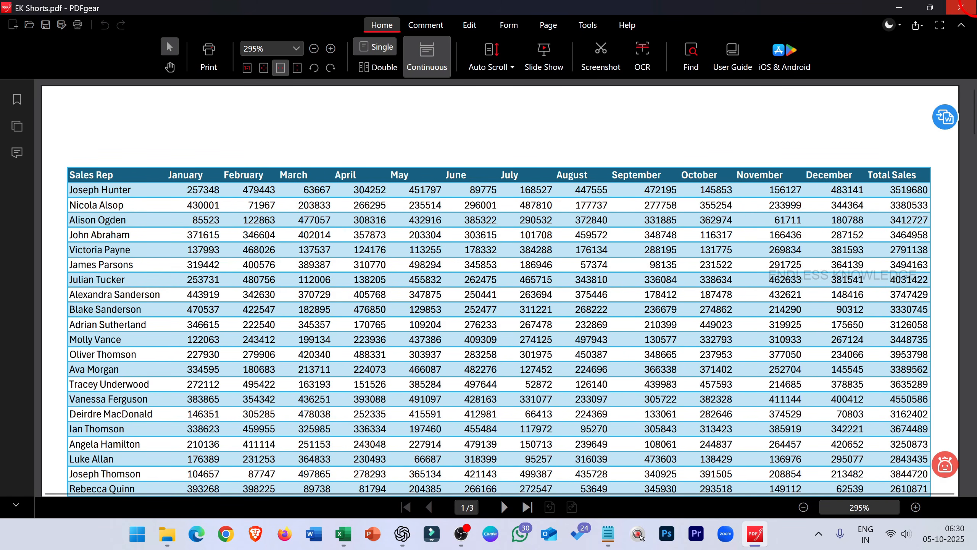
click(961, 8)
click(320, 257)
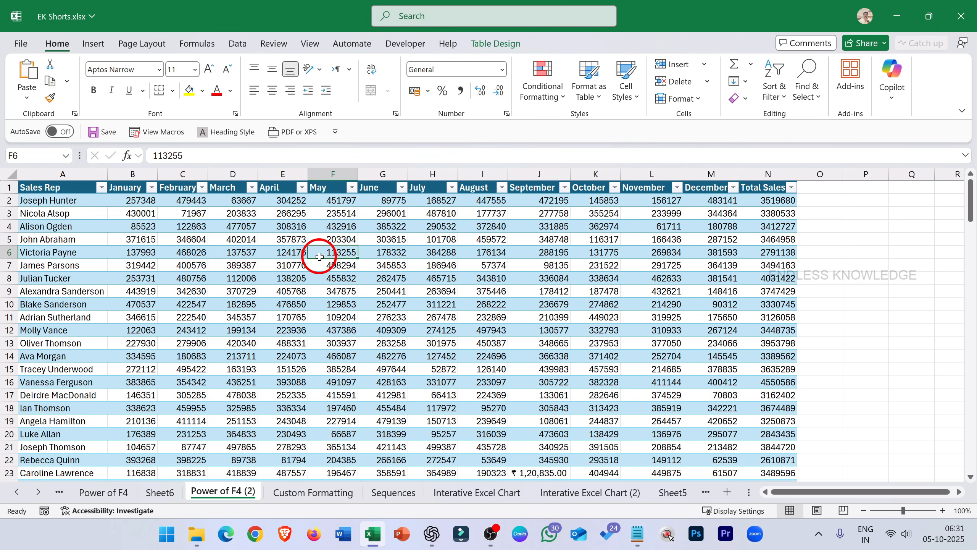
- Add the E-mail as PDF Attachment command from All Commands to the Quick Access Toolbar and apply the customization
click(335, 131)
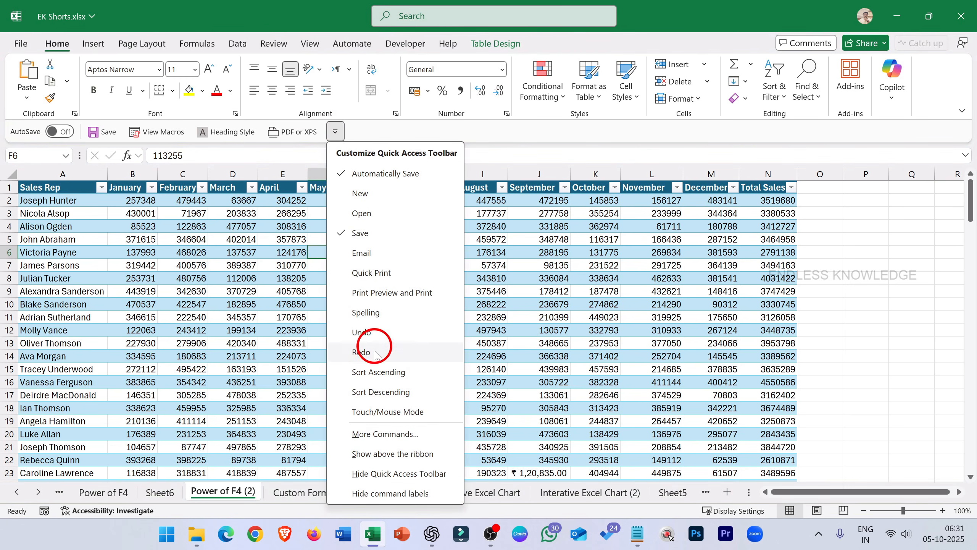
click(379, 433)
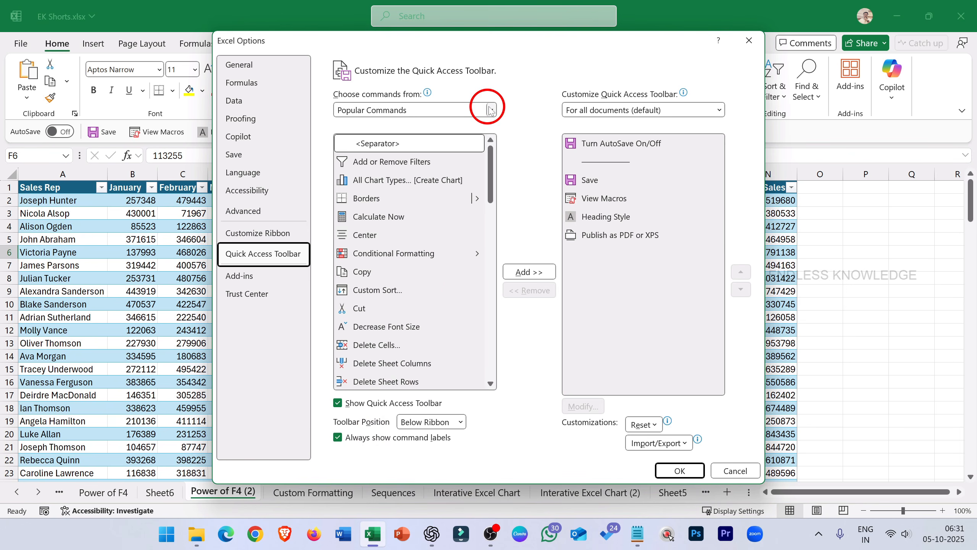
click(490, 110)
click(421, 152)
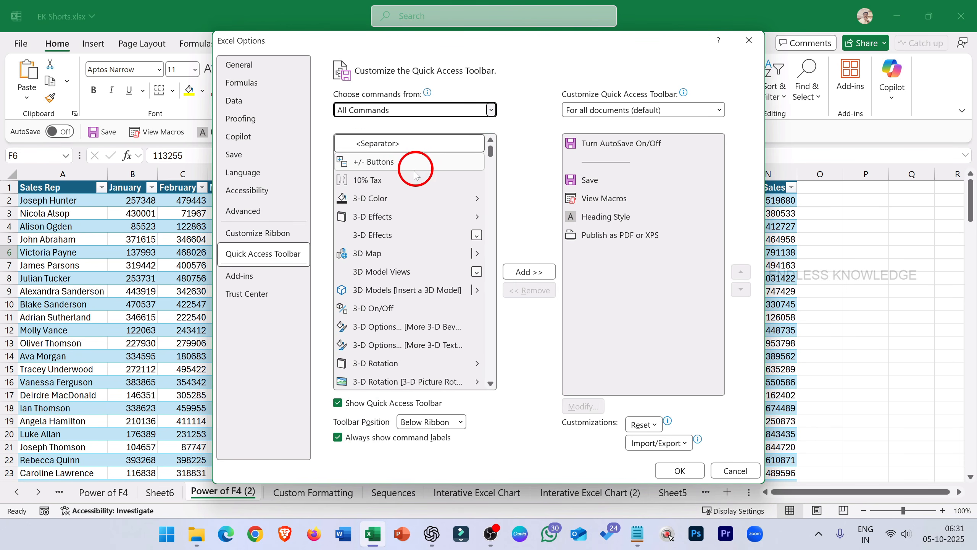
click(404, 180)
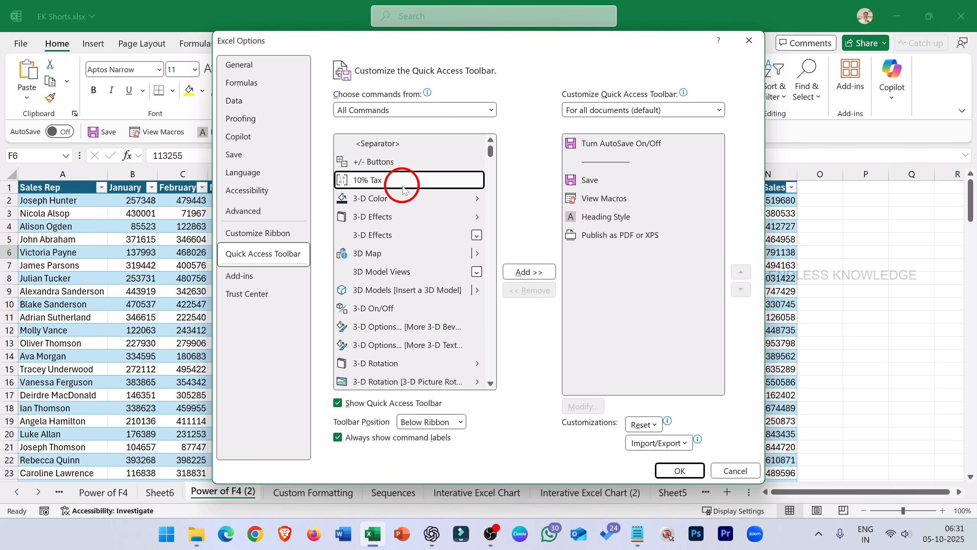
key(e)
key(m)
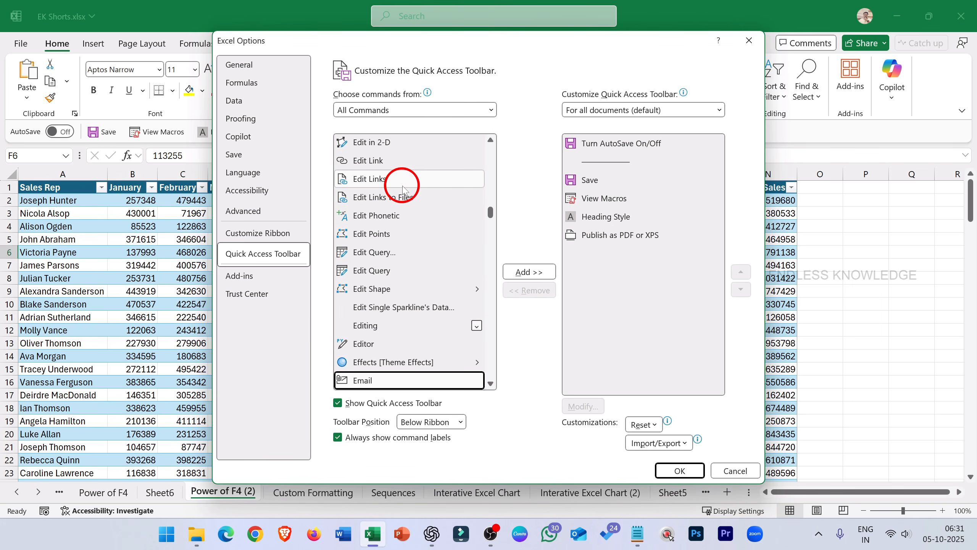
scroll(403, 188, down, 2)
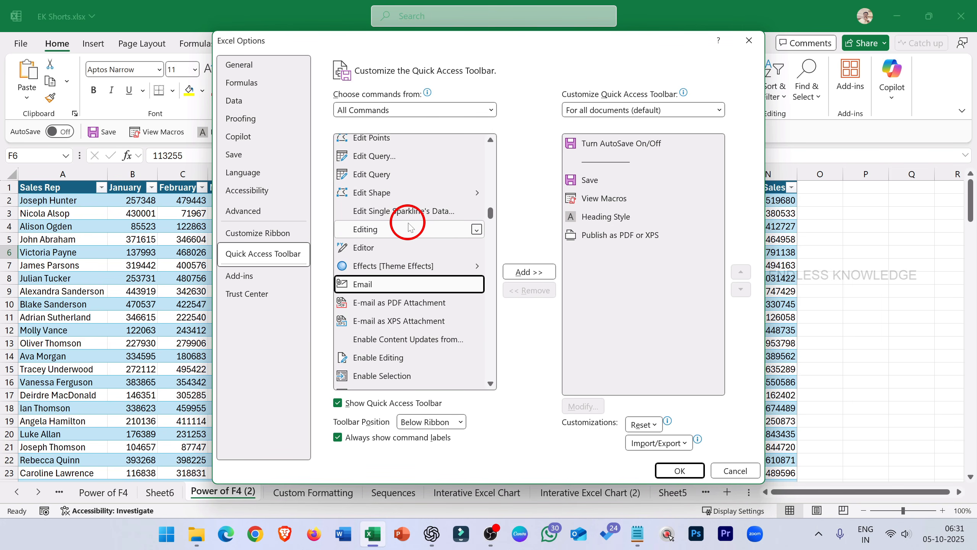
scroll(411, 227, down, 1)
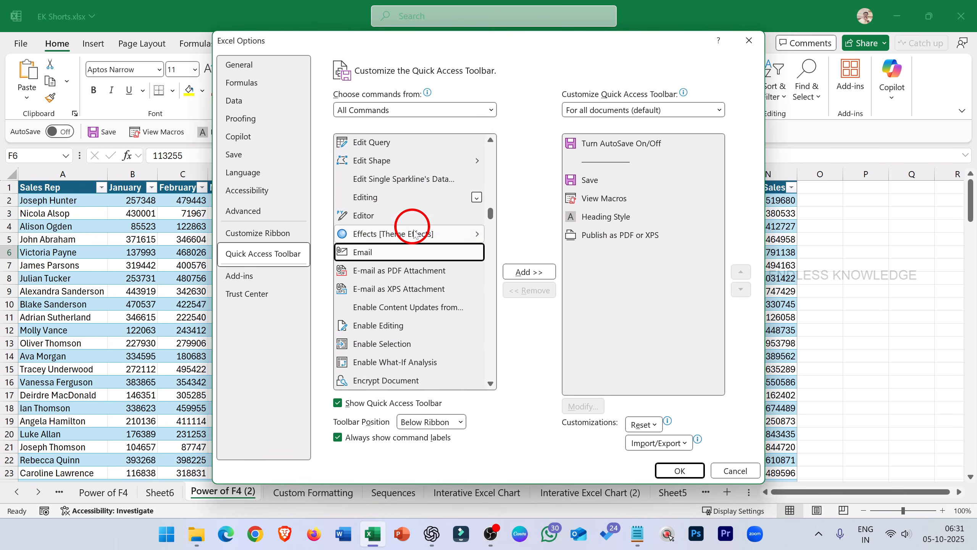
click(434, 271)
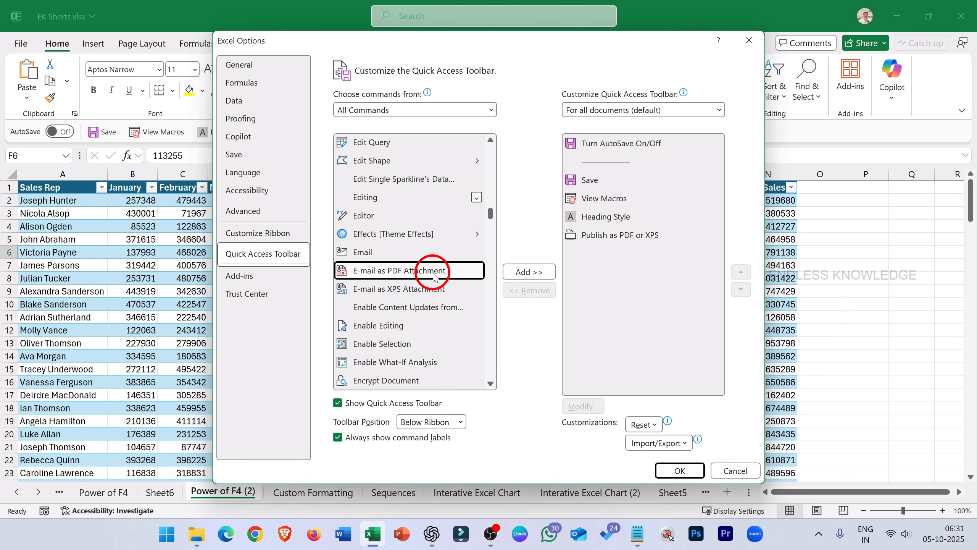
click(524, 273)
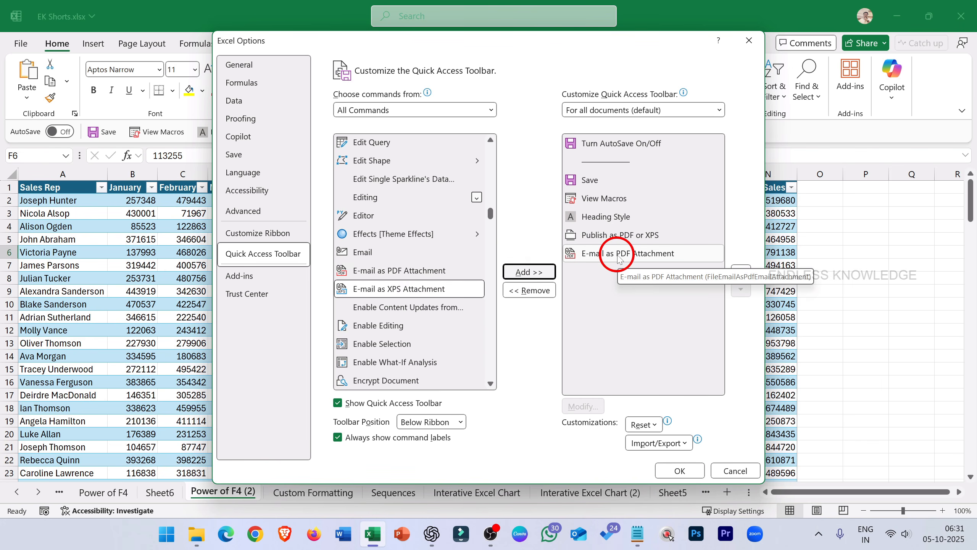
click(679, 473)
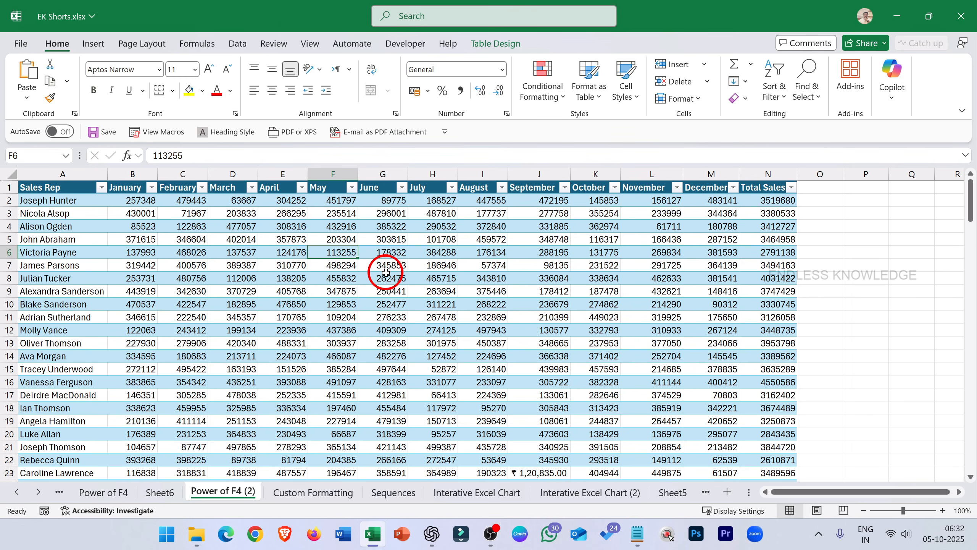
- Create an email with the workbook as a PDF attachment, and open the attached EK Shorts.pdf to review its pages
click(391, 133)
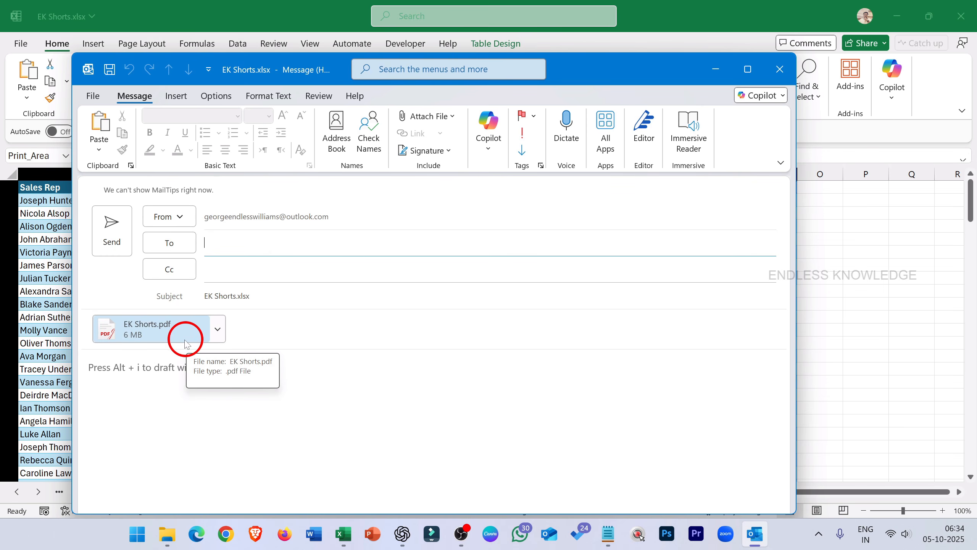
click(219, 330)
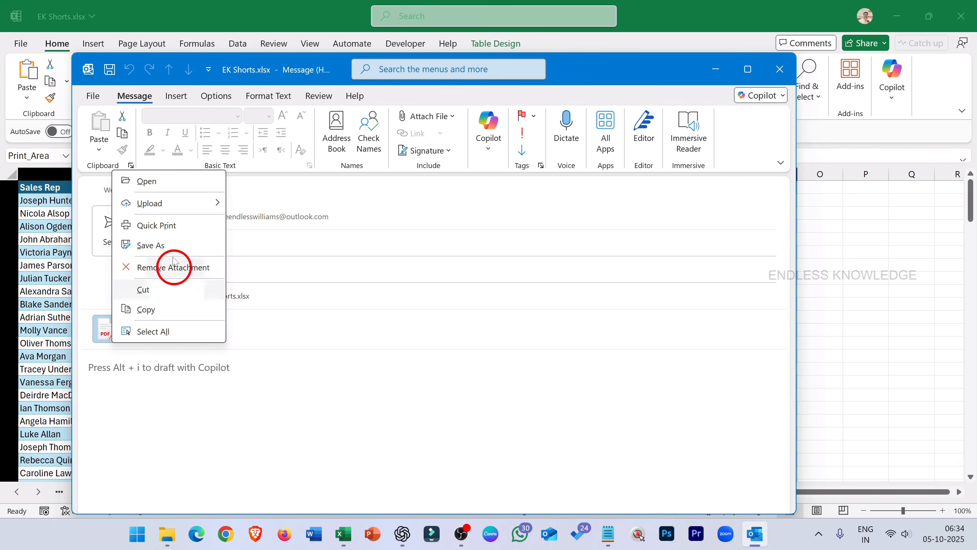
click(182, 190)
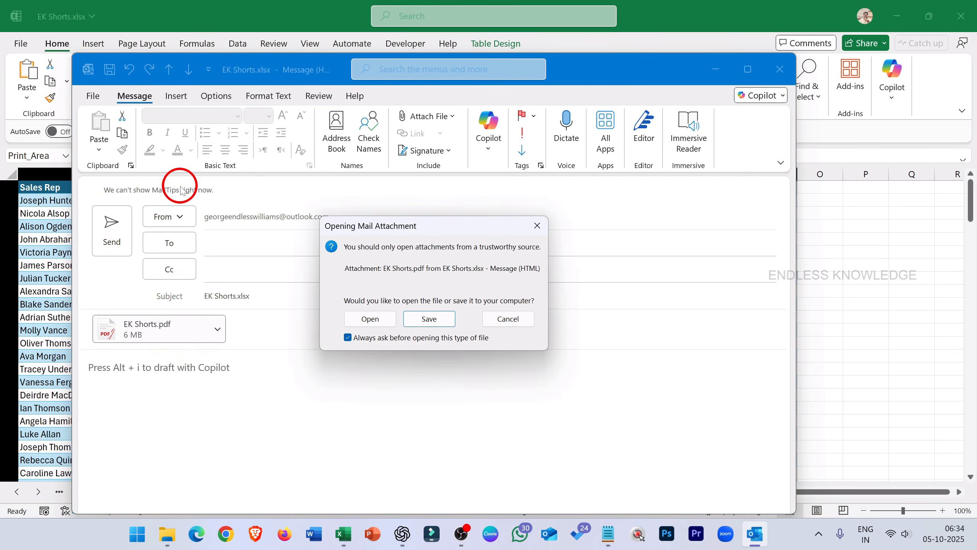
click(358, 322)
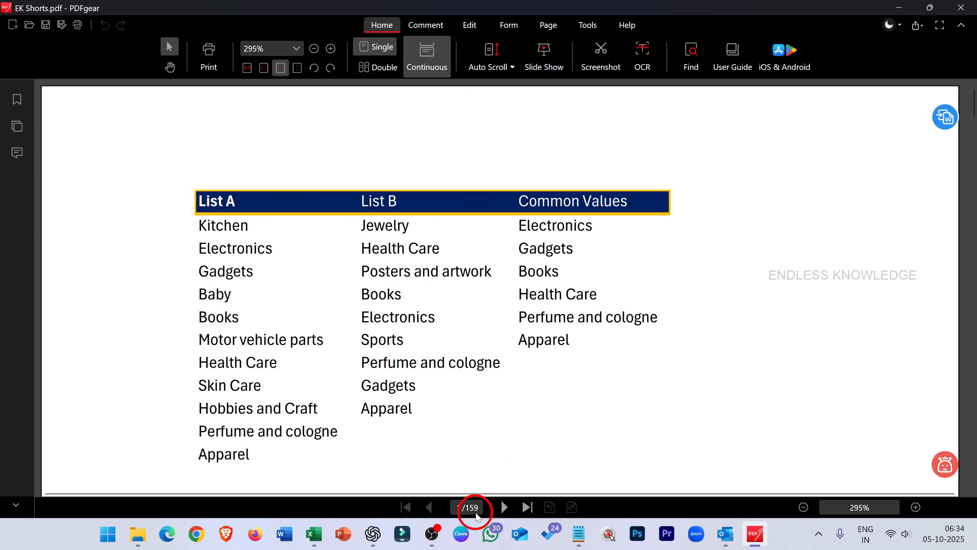
scroll(593, 276, down, 10)
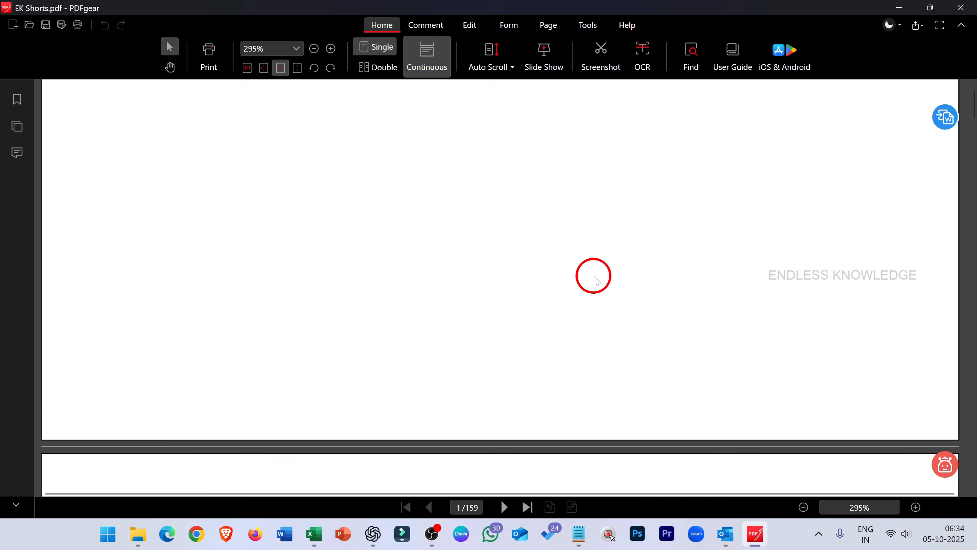
scroll(594, 276, down, 2)
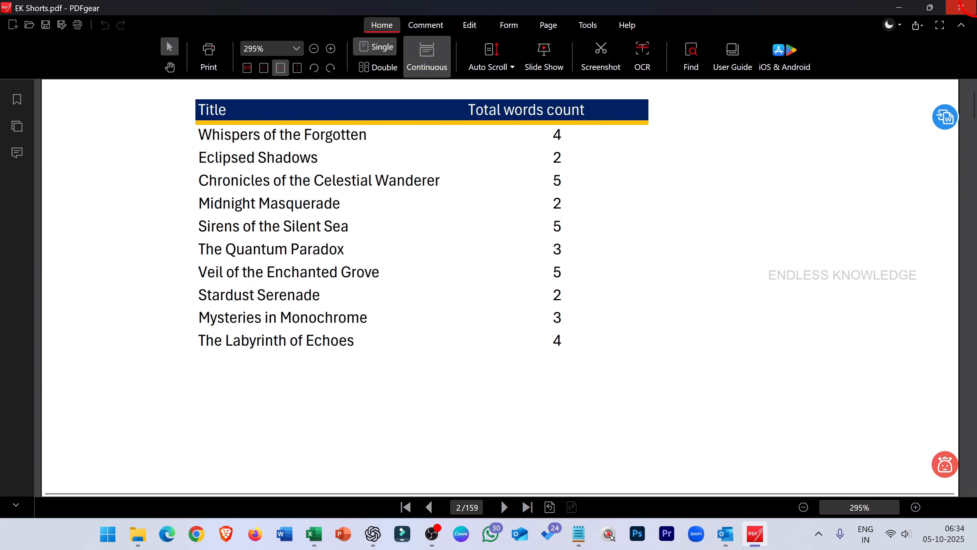
- Close the PDF, discard the email message without saving changes, and deselect the print area on the sales sheet
click(961, 7)
click(780, 69)
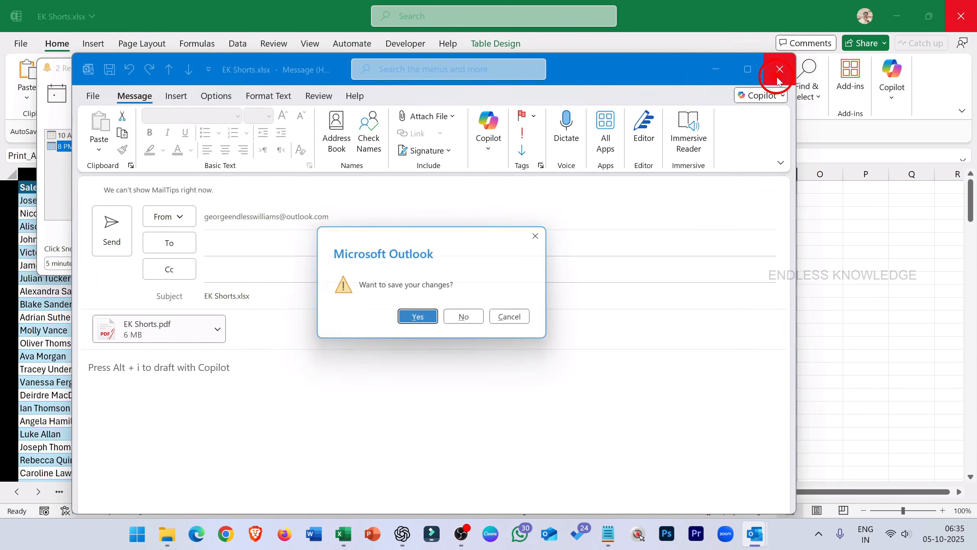
click(468, 319)
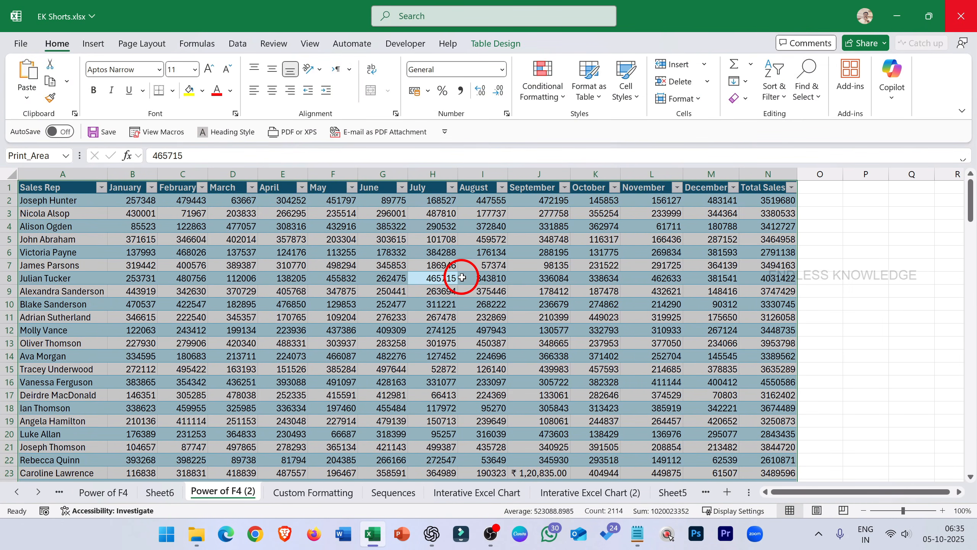
click(385, 306)
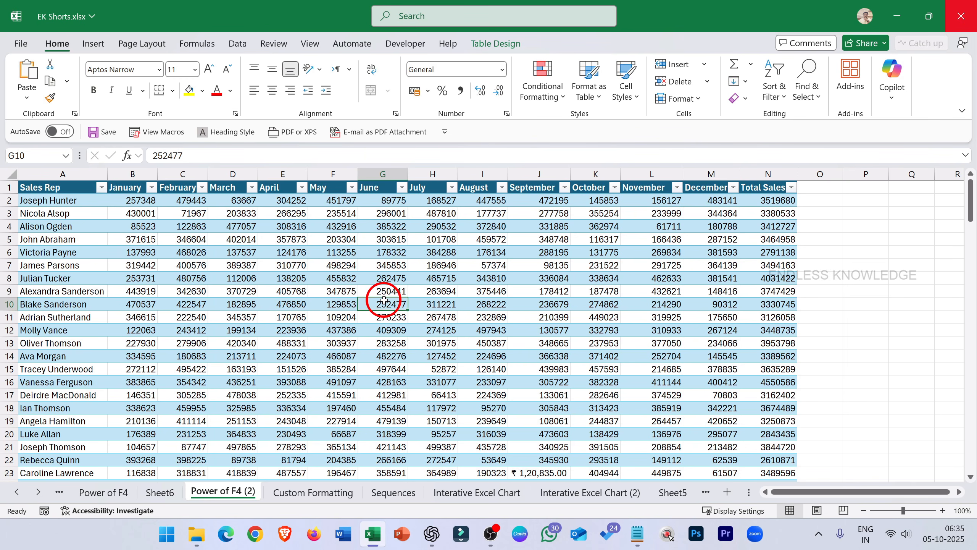
click(847, 268)
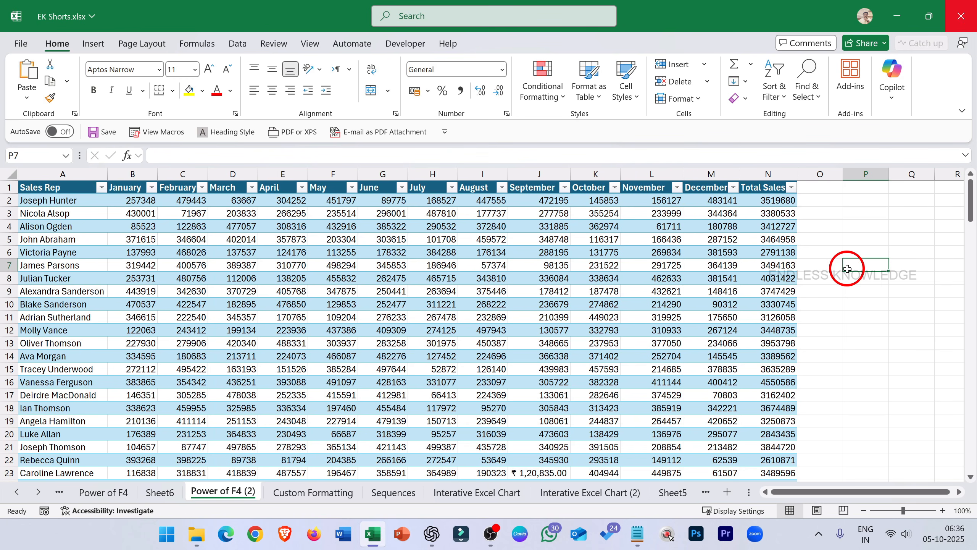
drag(72, 188, 742, 409)
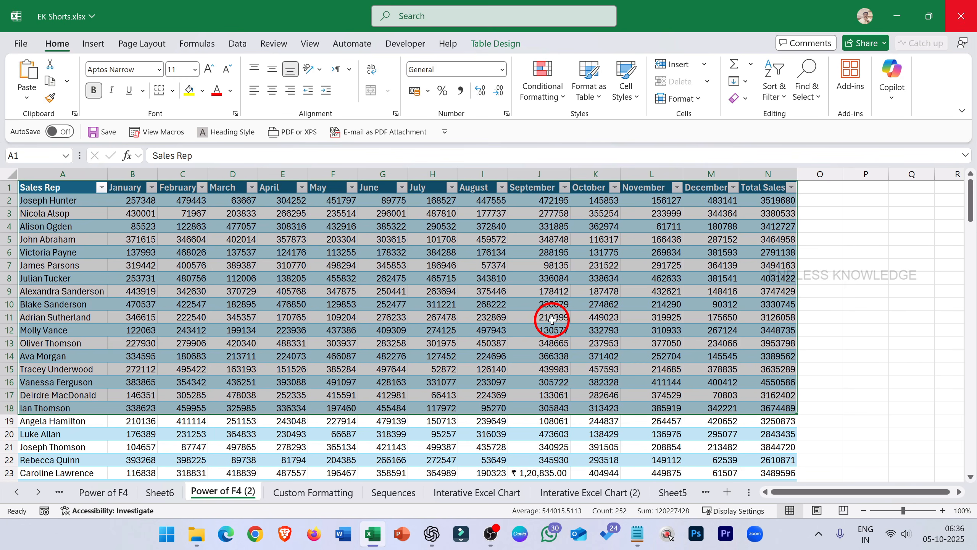
click(866, 290)
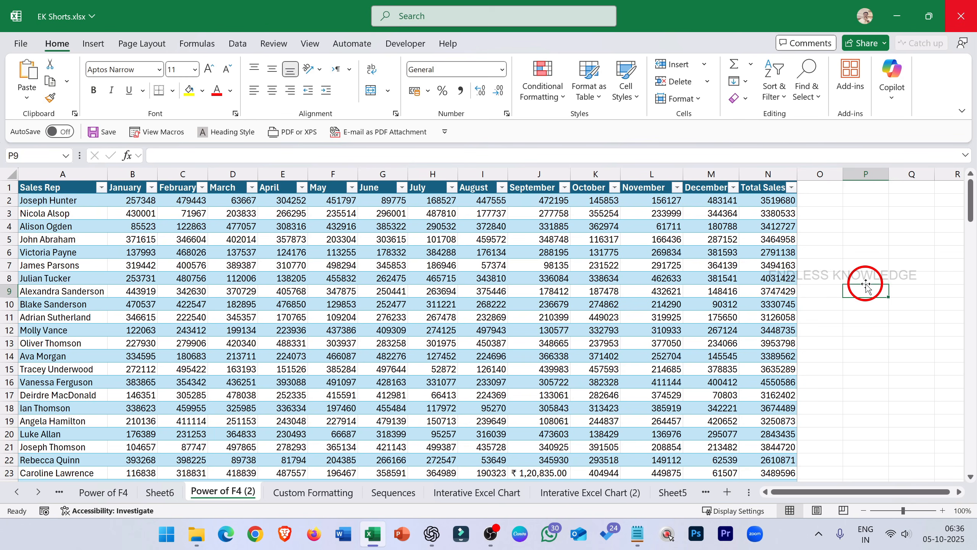
- Turn the Developer tab off and back on in the ribbon customization, and apply the settings
click(418, 43)
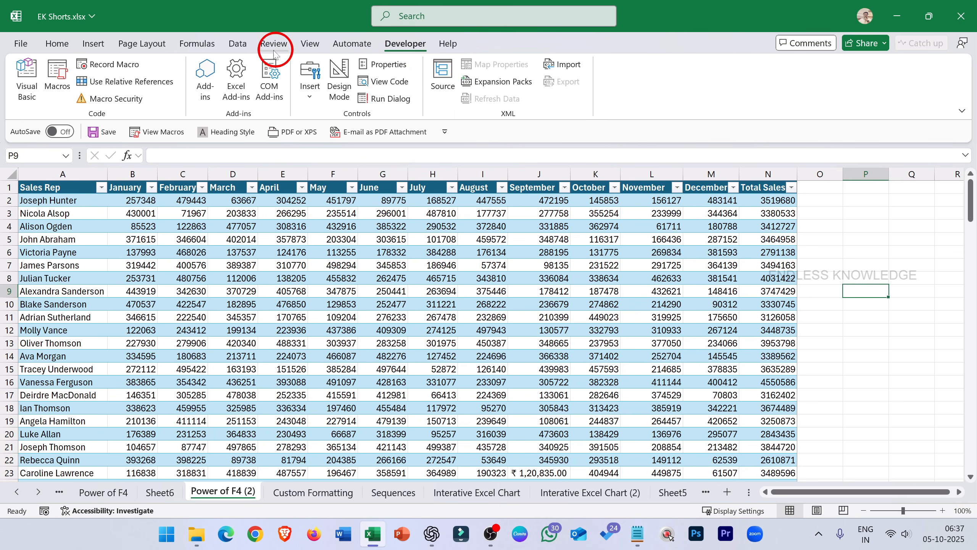
right_click(232, 45)
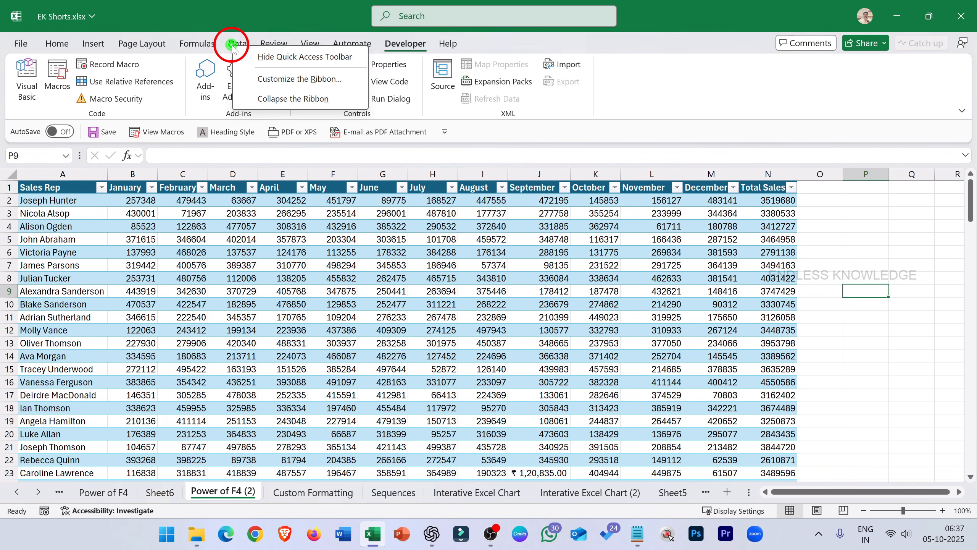
click(192, 45)
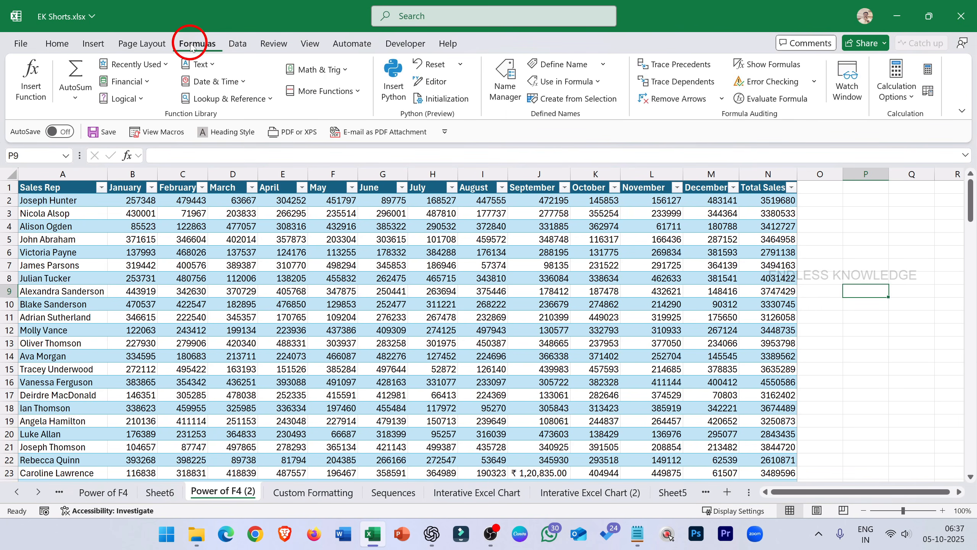
right_click(191, 46)
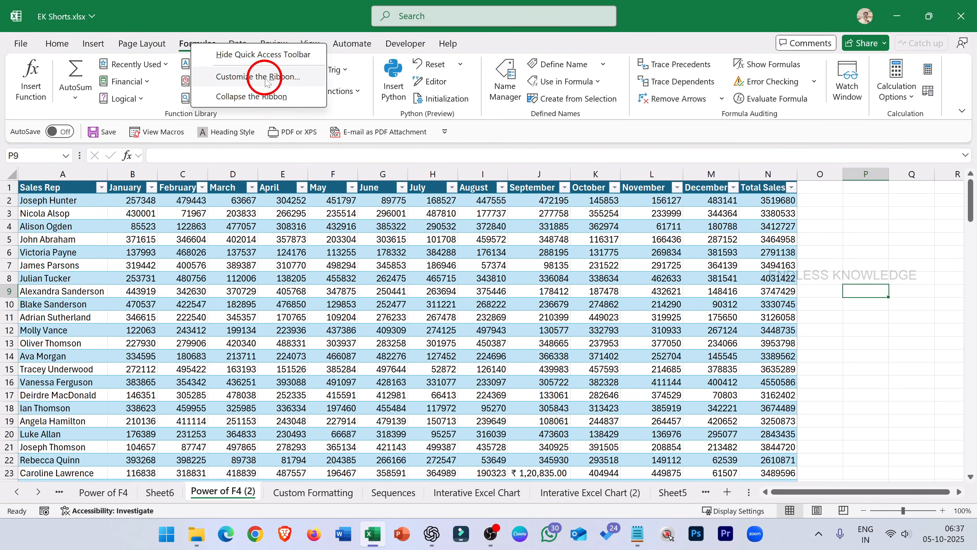
click(282, 77)
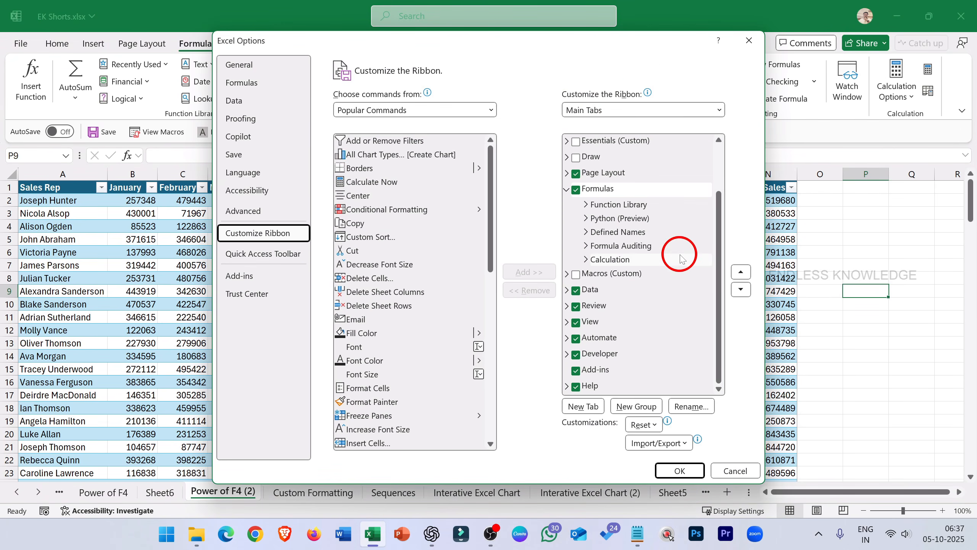
scroll(654, 266, up, 2)
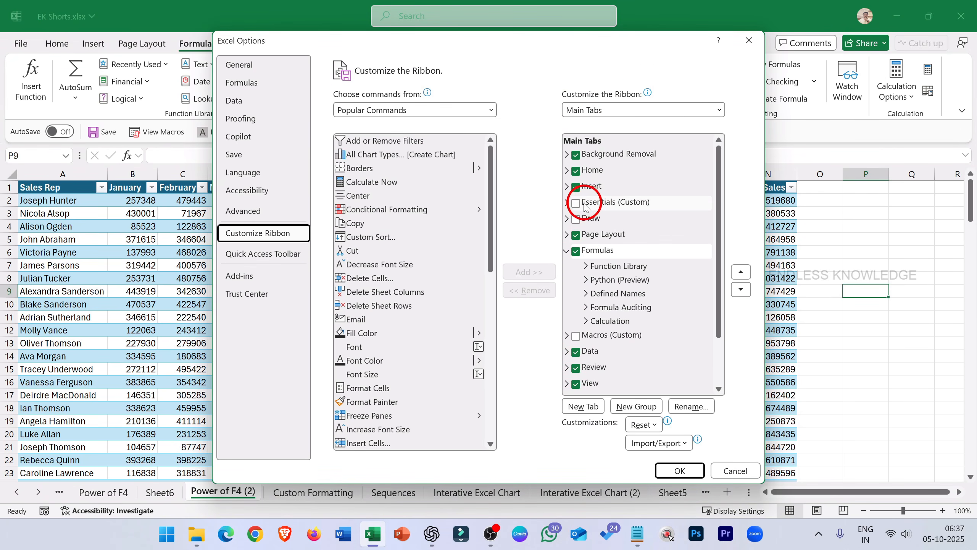
click(566, 250)
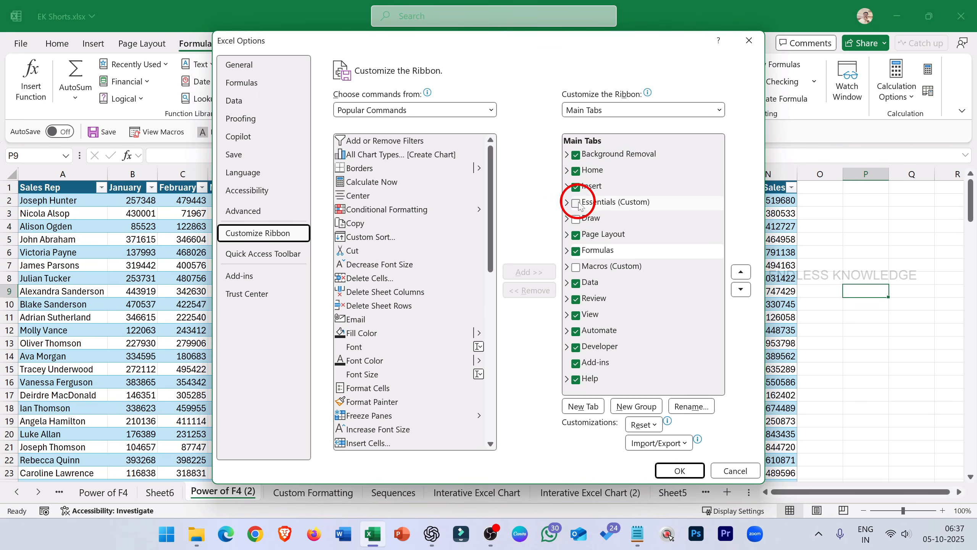
click(576, 347)
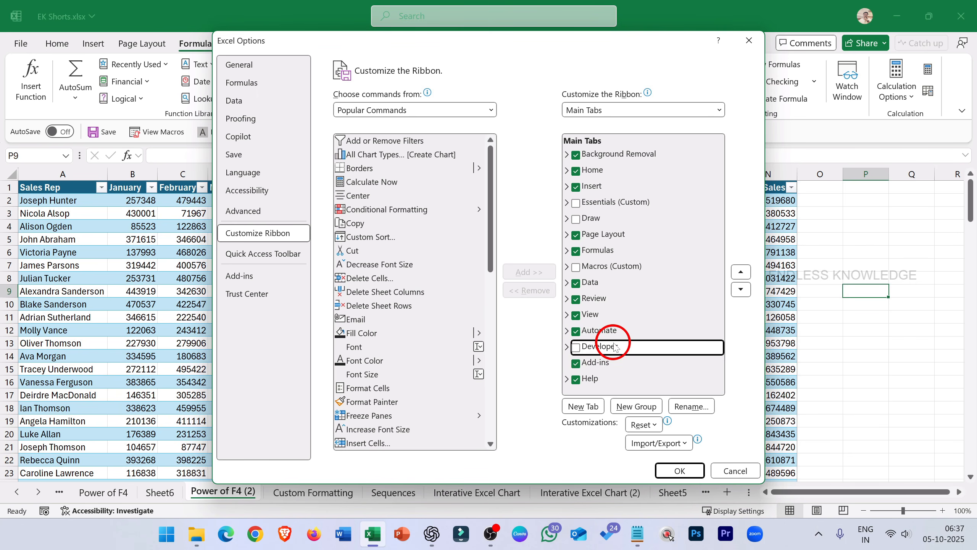
click(576, 347)
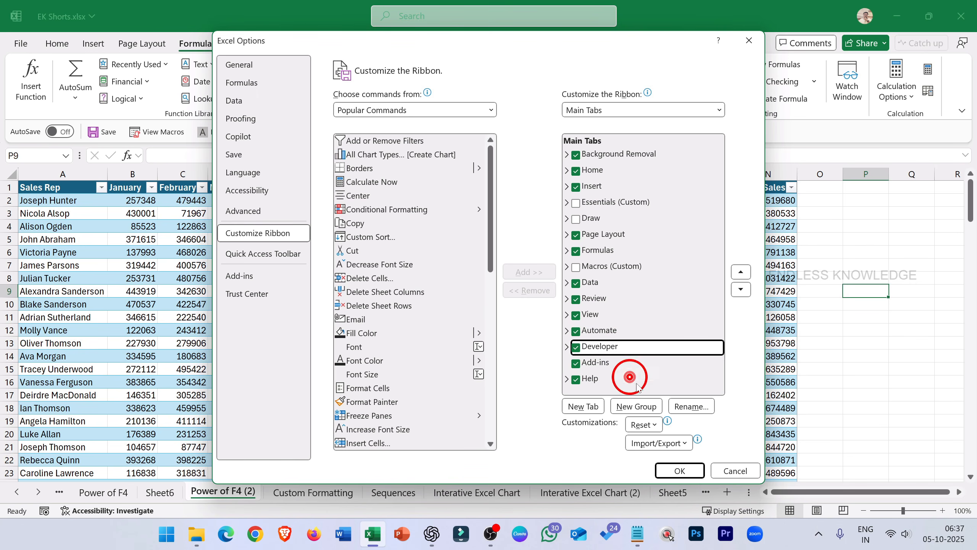
click(680, 470)
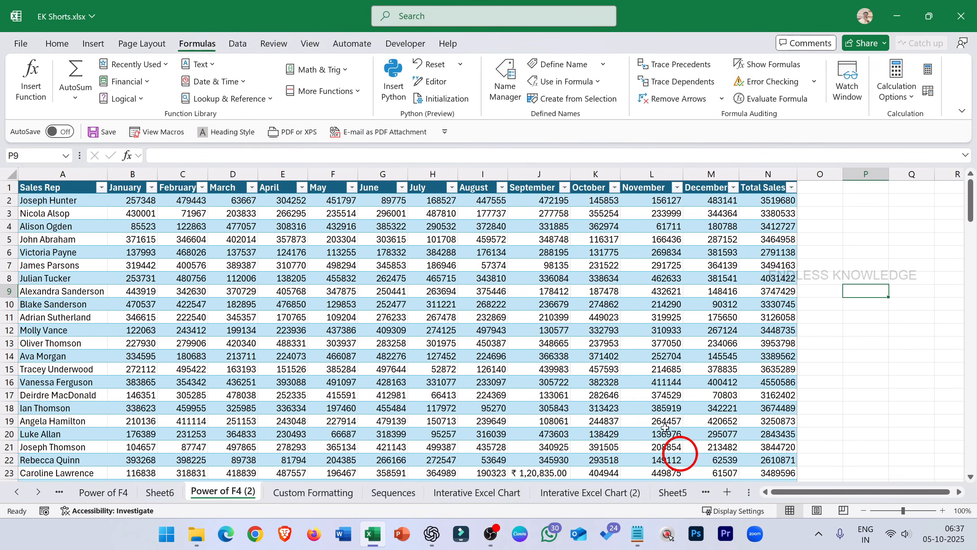
- Open the Visual Basic editor and insert a new module into the PERSONAL.XLSB project
click(396, 44)
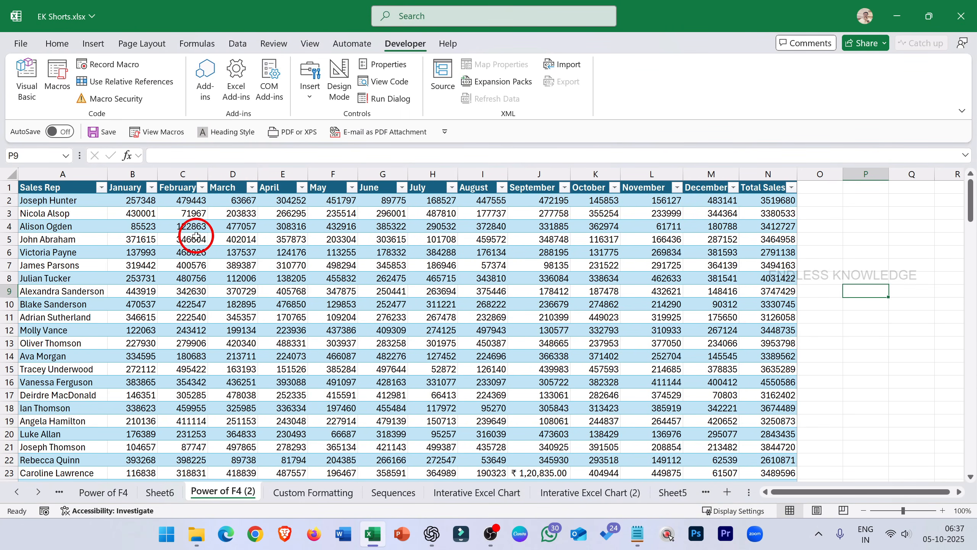
click(28, 79)
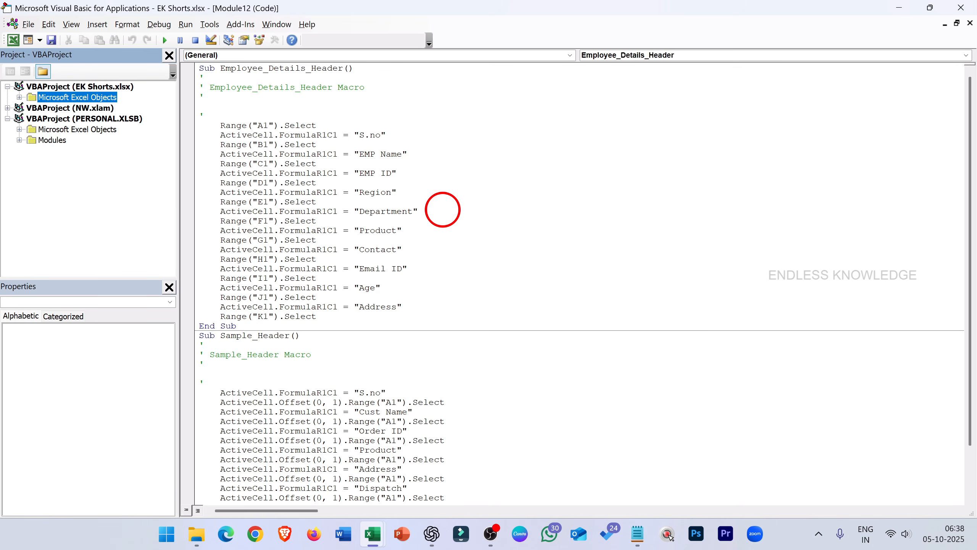
click(50, 119)
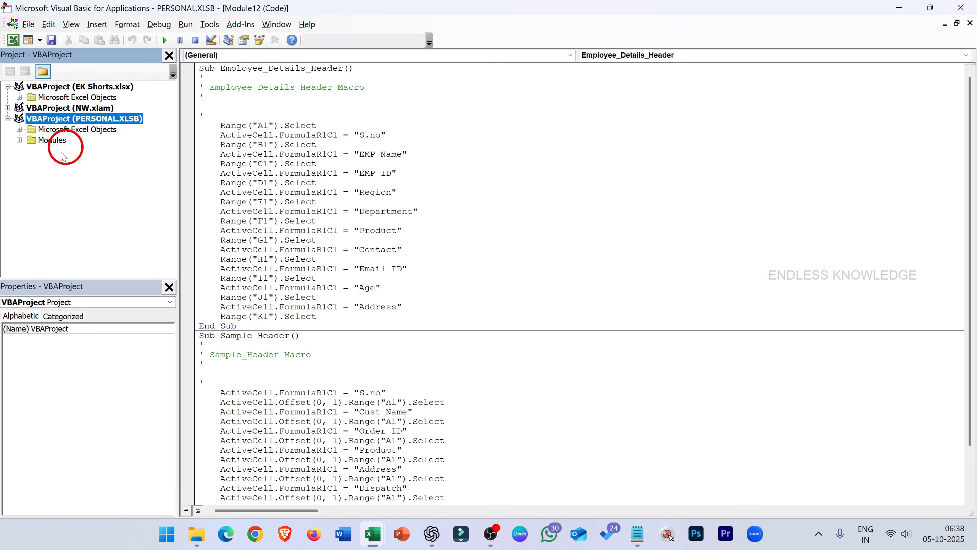
click(19, 140)
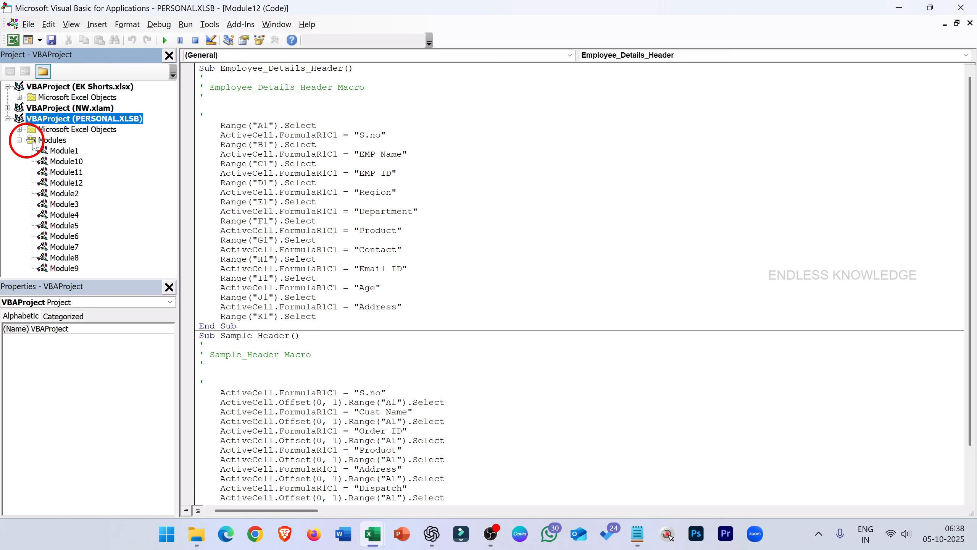
click(54, 141)
right_click(54, 140)
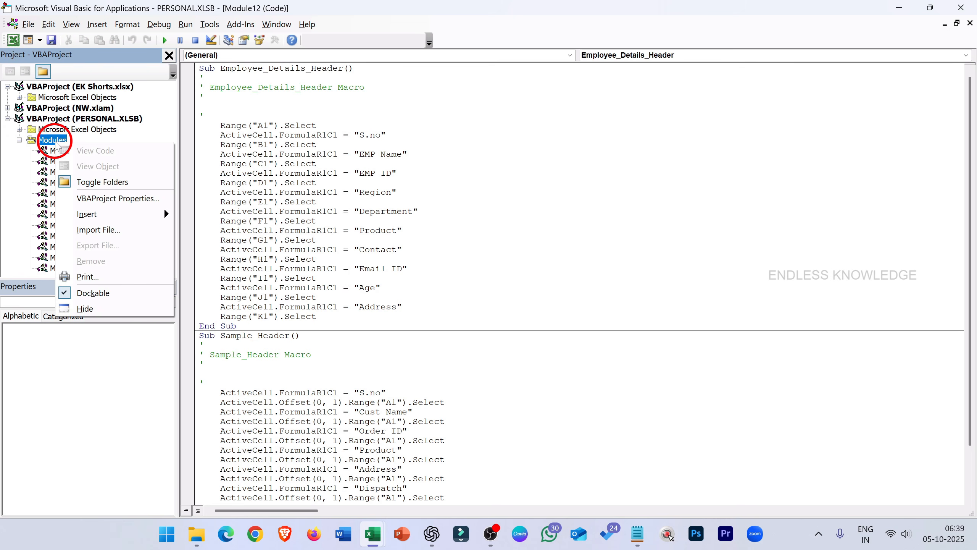
mouse_move(94, 213)
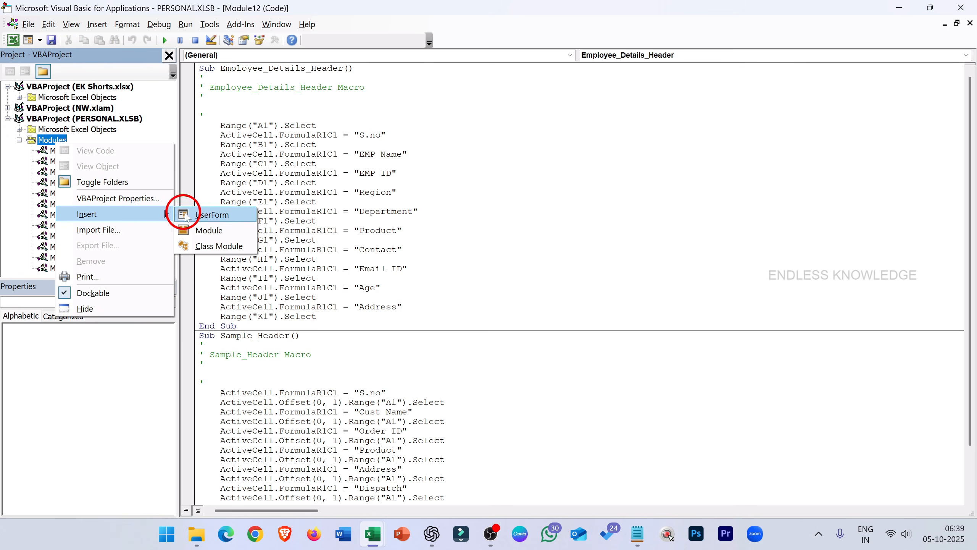
click(197, 231)
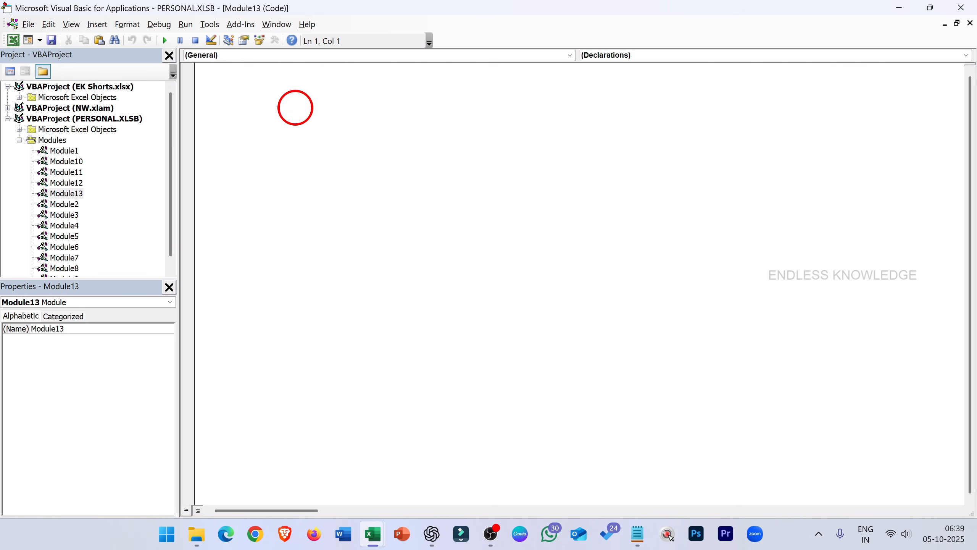
- Enter the PrintSelectionToPDF macro code that exports the selected range to a chosen PDF file, and return to the sales sheet
text(Sub PrintSelectionToPDF()     Dim rng As Range     Dim pdfPath As Variant     Dim defaultName As String      ' Check if there is any selection     If TypeName(Selection) <> "Range" Then         MsgBox "Please select a range first.", vbExclamation, "No Selection"         Exit Sub     End If      Set rng = Selection      ' Suggest a default filename     defaultName = ActiveSheet.Name & "_Selection_" & Format(Now, "yyyy-mm-dd_hhmmss") & ".pdf"      ' Ask user where to save the file     pdfPath = Application.GetSaveAsFilename(InitialFileName:=defaultName, _                                             FileFilter:="PDF Files (*.pdf), *.pdf", _                                             Title:="Save Selection as PDF")      ' Exit if user cancels     If pdfPath = False Then Exit Sub      ' Export the selected range to PDF     On Error Resume Next     rng.ExportAsFixedFormat Type:=xlTypePDF, Filename:=pdfPath, _         Quality:=xlQualityStandard, IncludeDocProperties:=True, _         IgnorePrintAreas:=True, OpenAfterPublish:=True     On Error GoTo 0      MsgBox "Selection has been saved as PDF:" & vbCrLf & pdfPath, vbInformation, "Export Complete" End Sub)
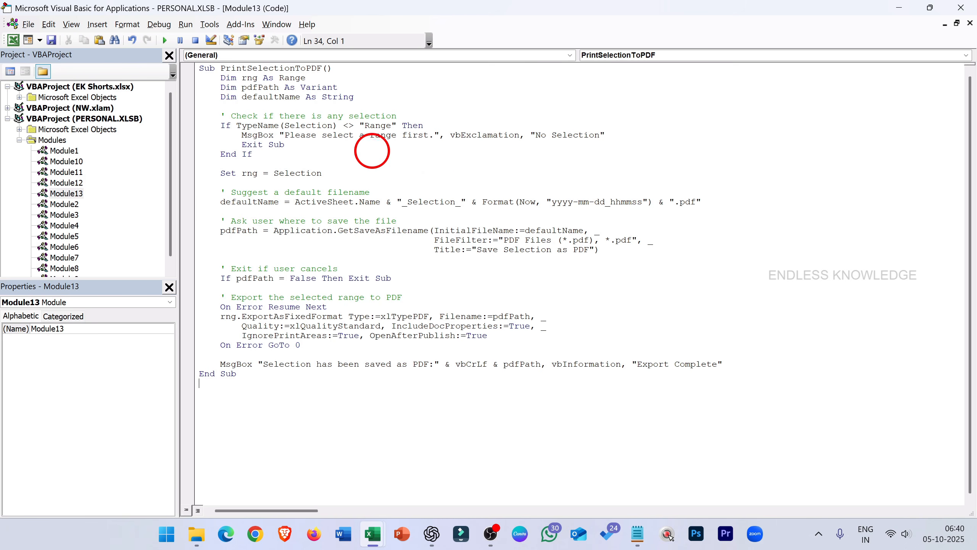
click(948, 13)
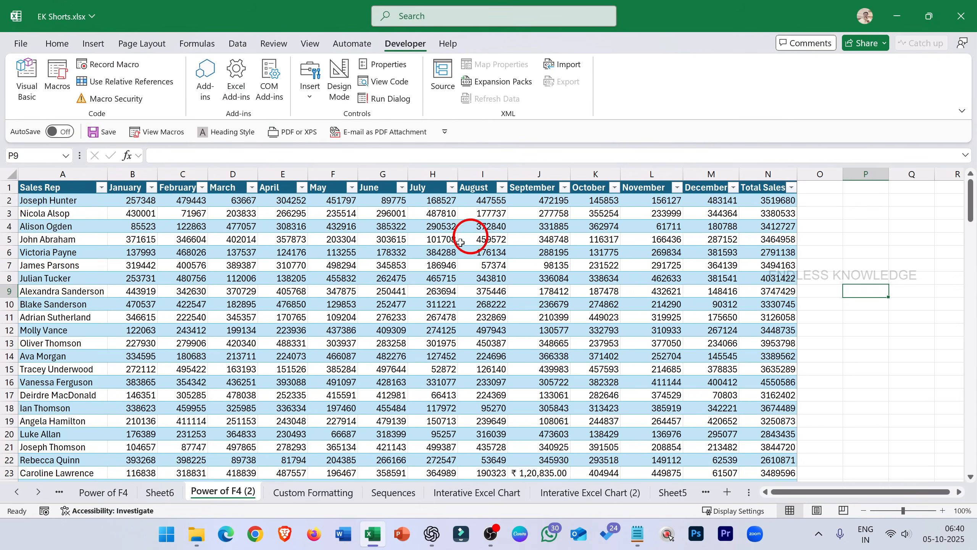
click(822, 289)
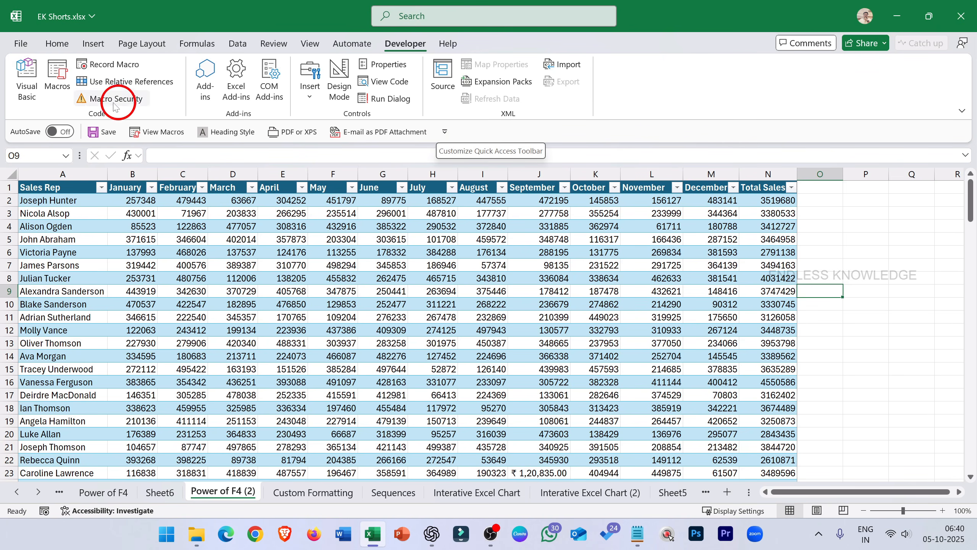
- Try to edit the PERSONAL.XLSB PrintSelectionToPDF macro from the list of macros, and dismiss the list
click(57, 79)
drag(315, 166, 377, 189)
click(336, 242)
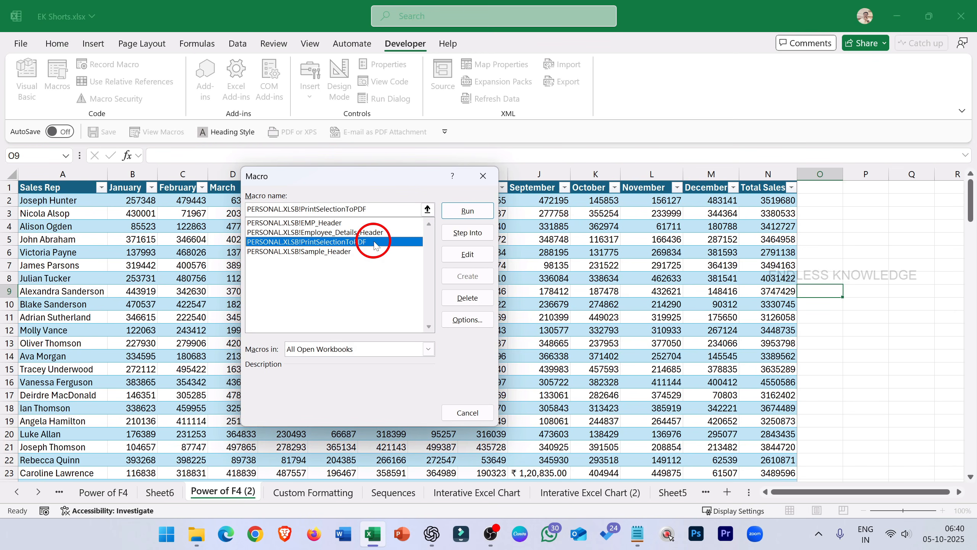
click(463, 255)
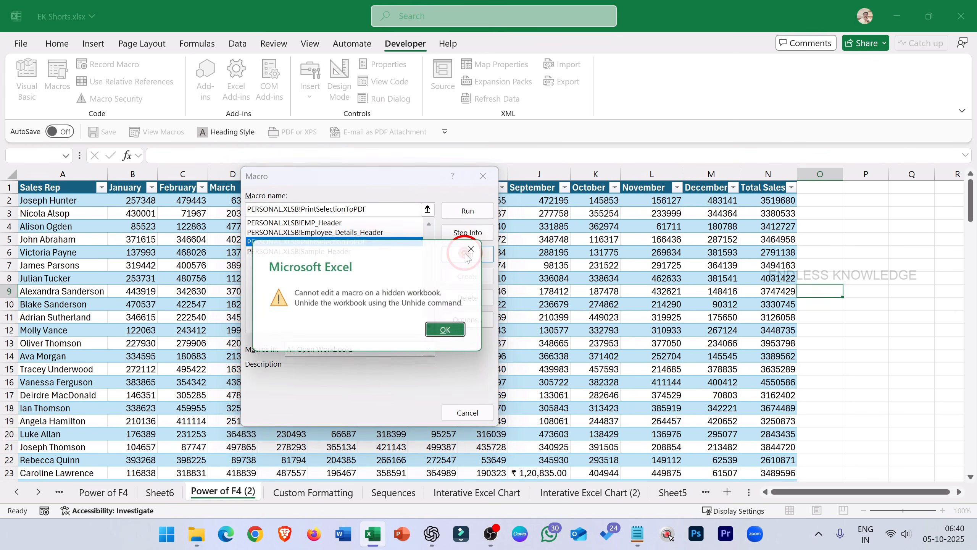
click(451, 332)
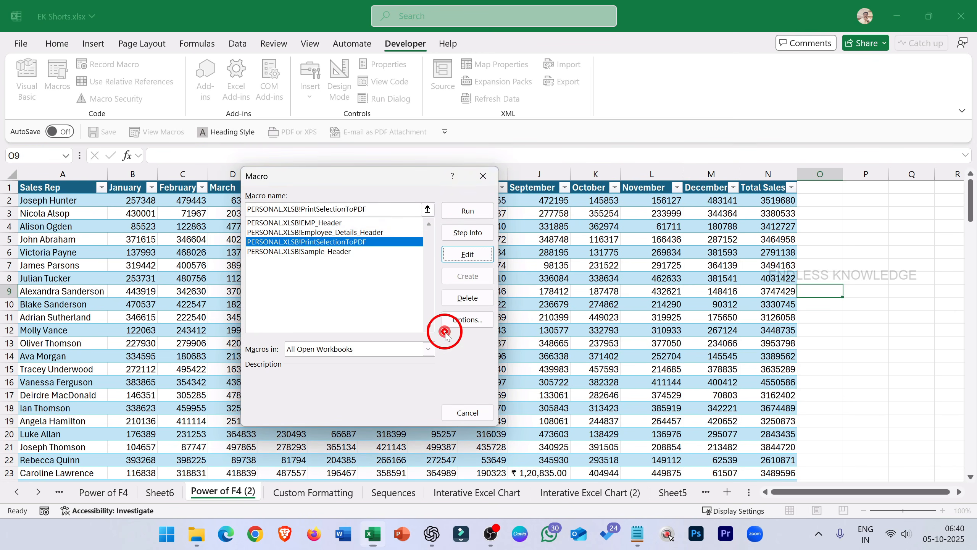
click(483, 413)
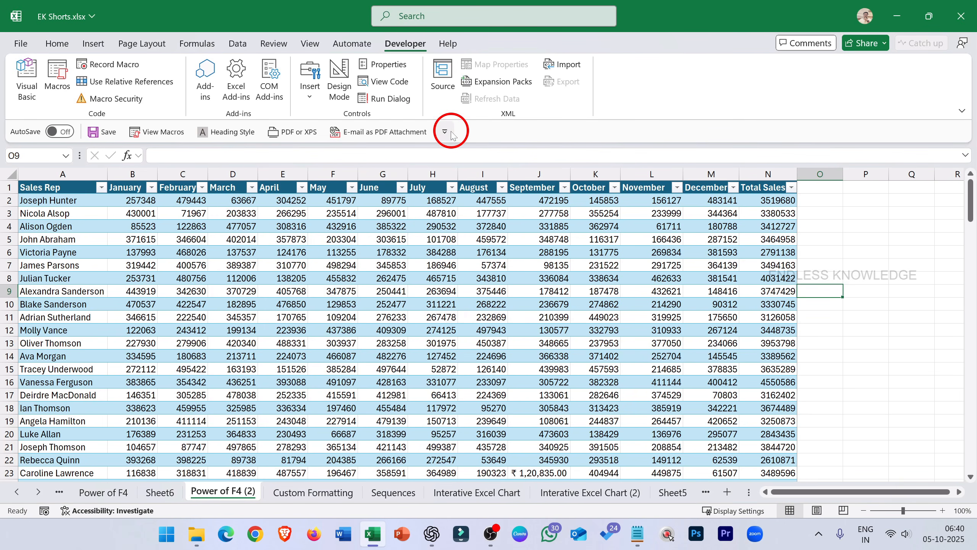
click(57, 73)
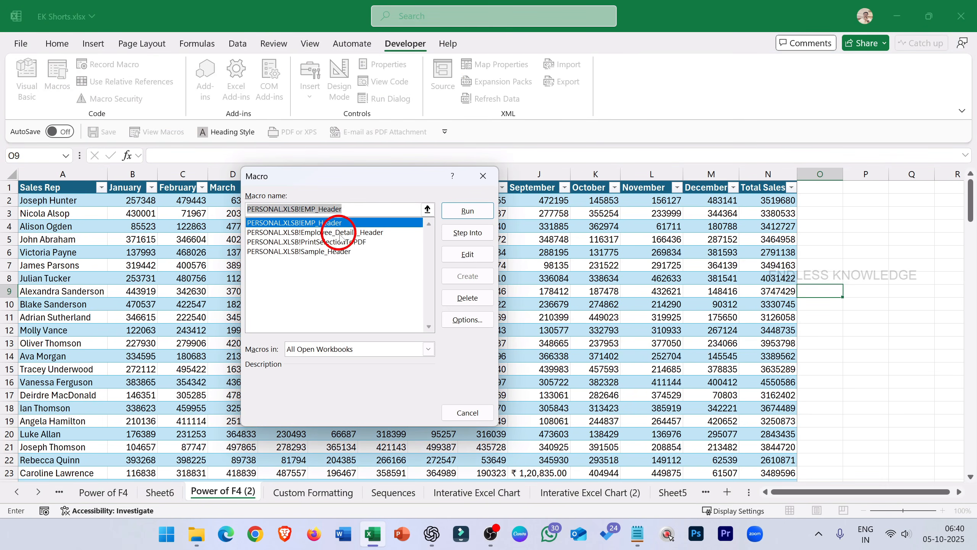
click(462, 413)
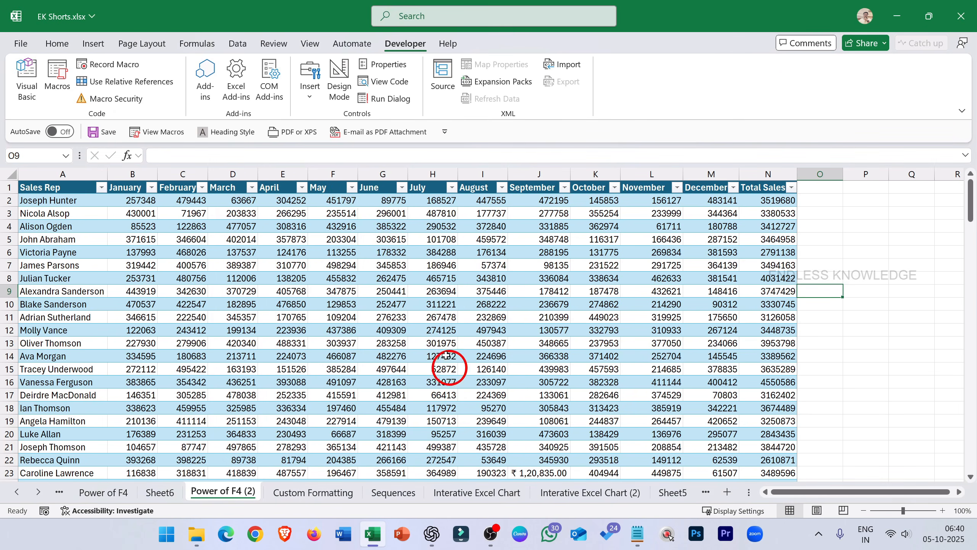
- Add the PERSONAL.XLSB PrintSelectionToPDF macro to the Quick Access Toolbar commands for all documents
click(445, 132)
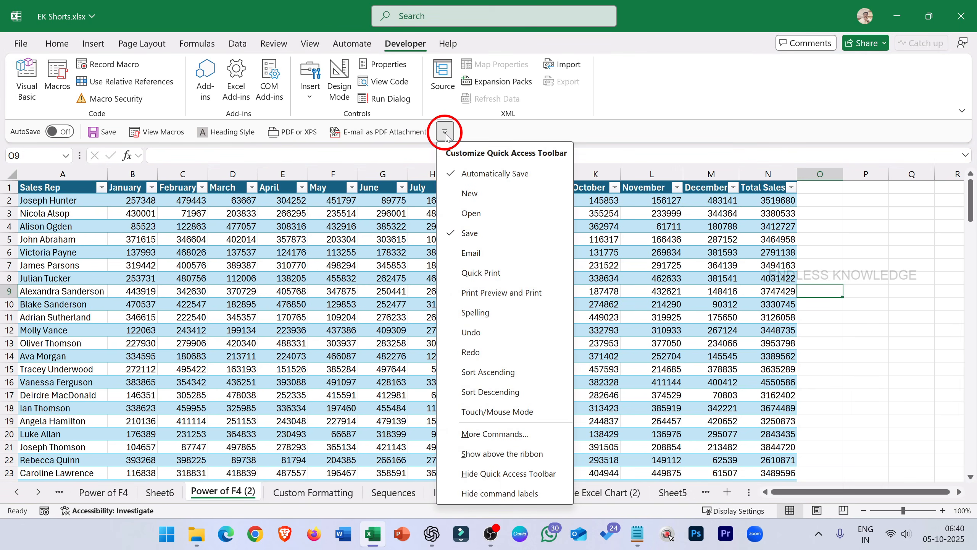
click(495, 434)
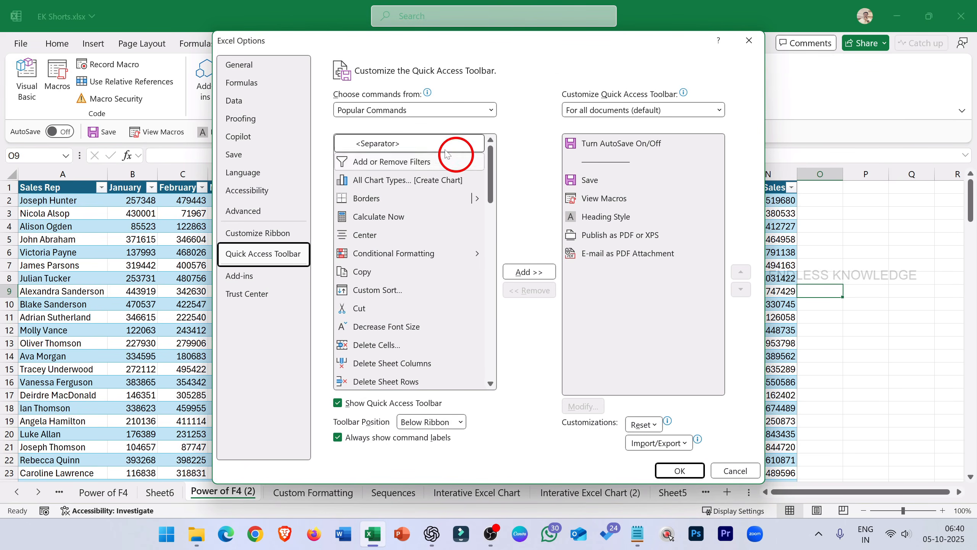
click(469, 114)
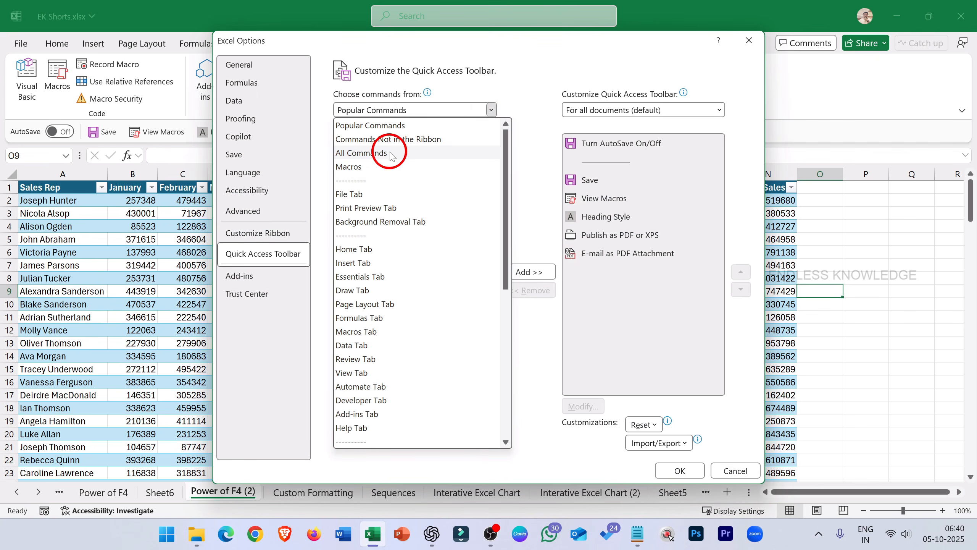
click(369, 171)
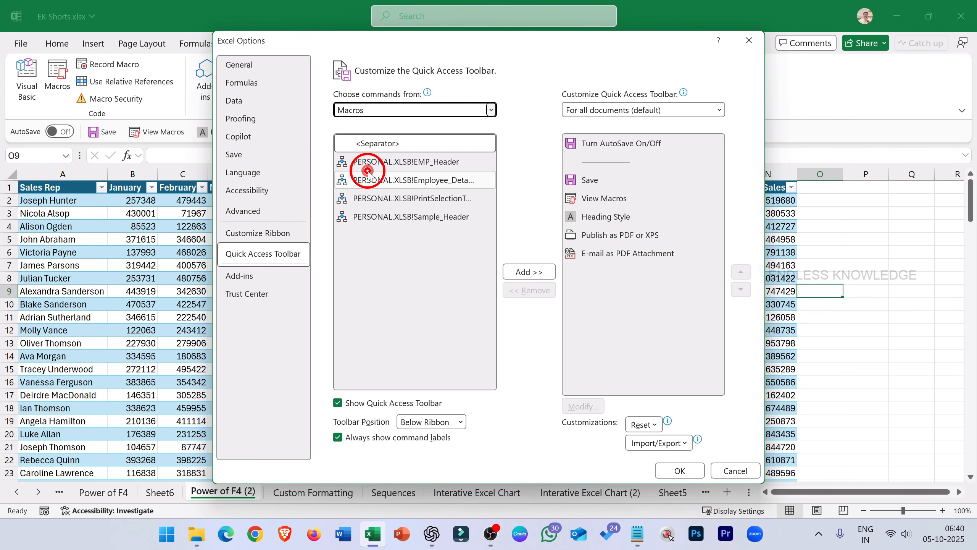
click(434, 202)
click(535, 274)
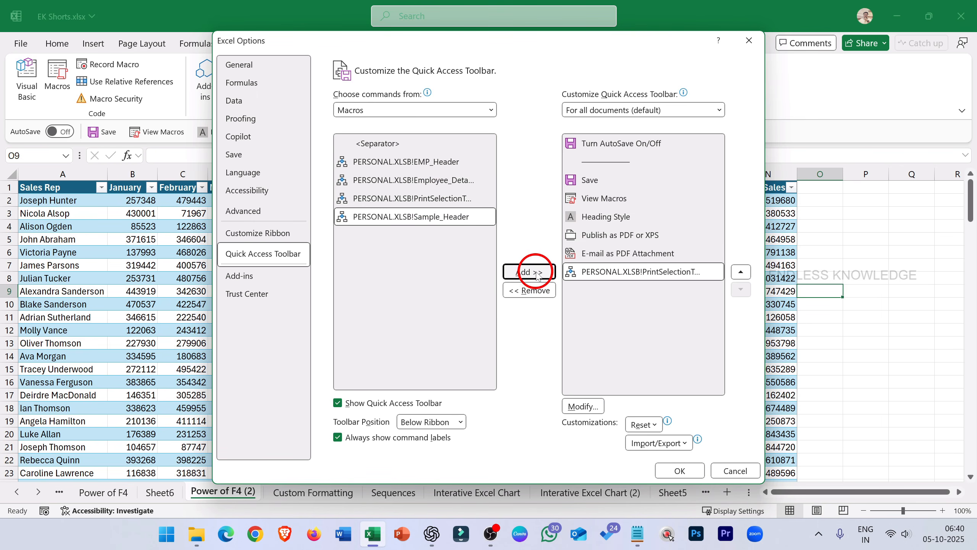
- Set the macro button's display name to Print to PDF, give it a page symbol, and apply the toolbar customization
click(584, 406)
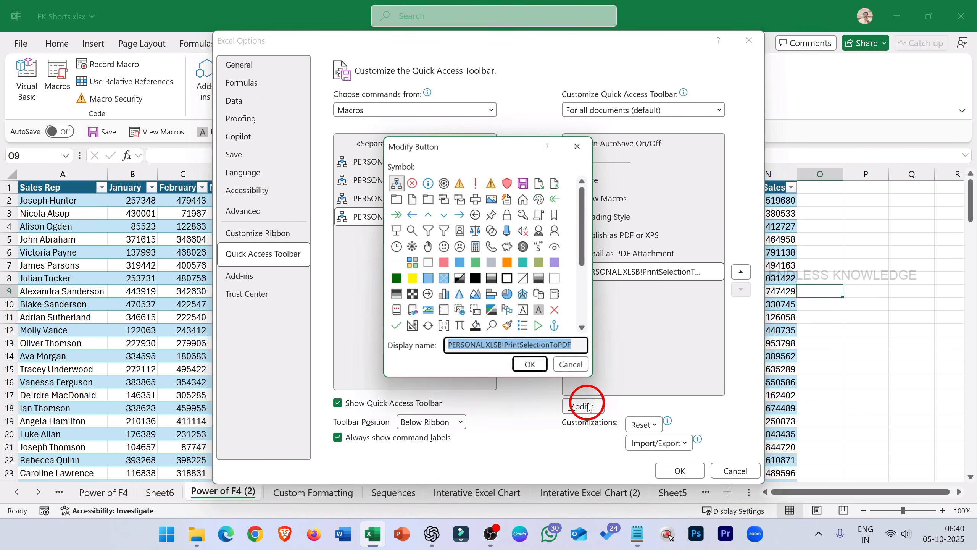
click(504, 345)
drag(570, 346, 410, 342)
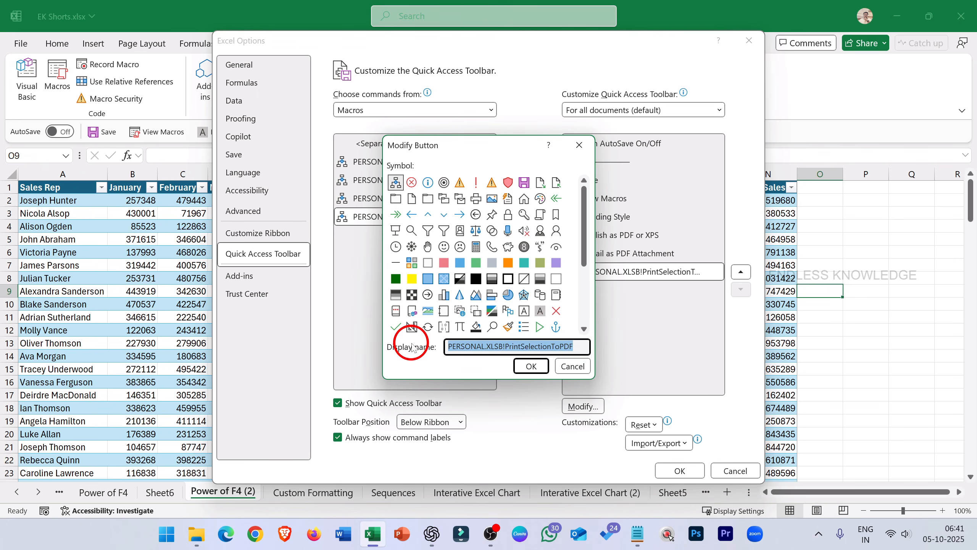
text(Print to)
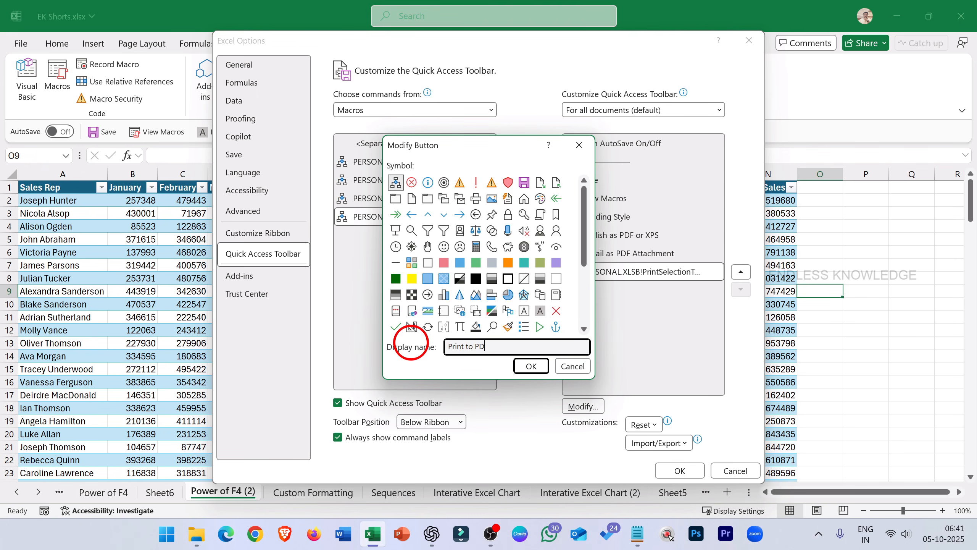
click(396, 311)
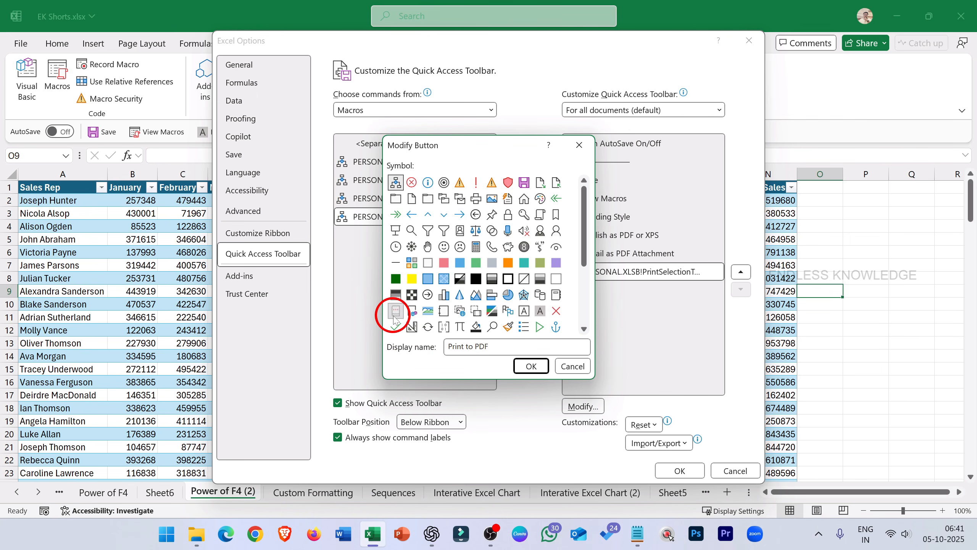
click(532, 366)
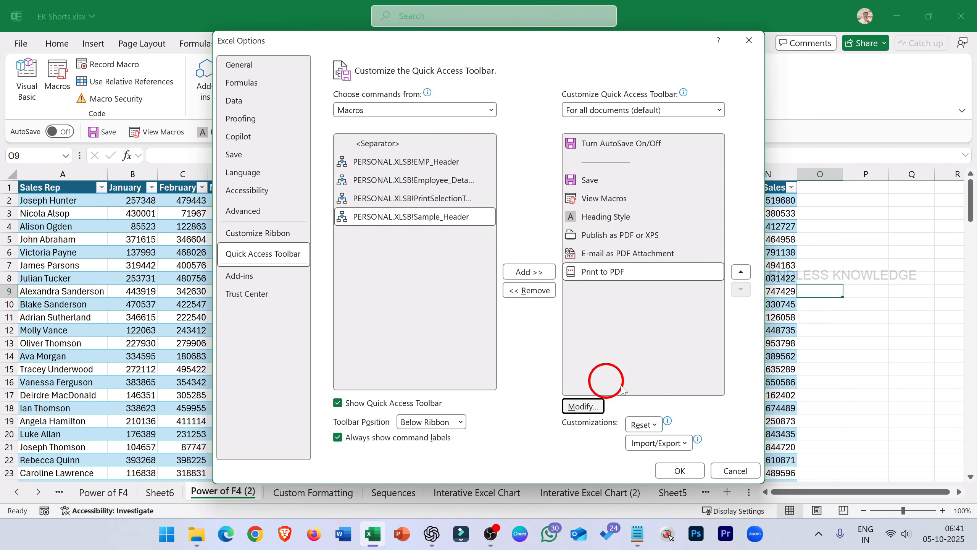
click(686, 473)
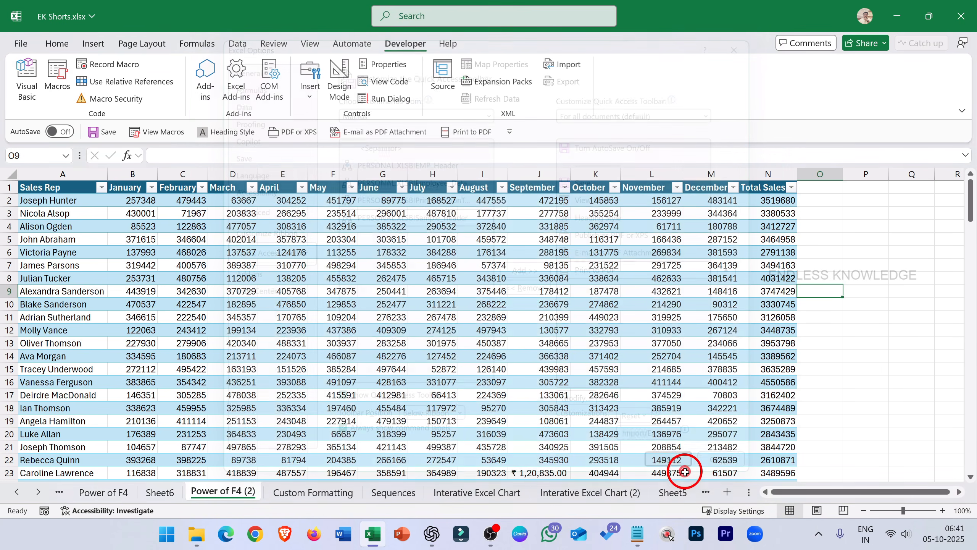
- Select the range A1:I21 of the sales table and run the Print to PDF macro on it
click(418, 239)
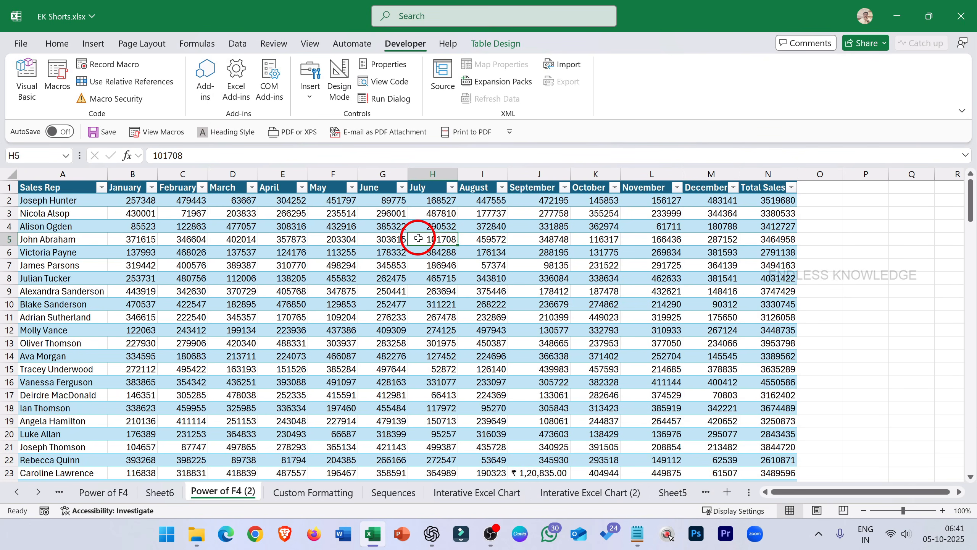
drag(48, 187, 486, 450)
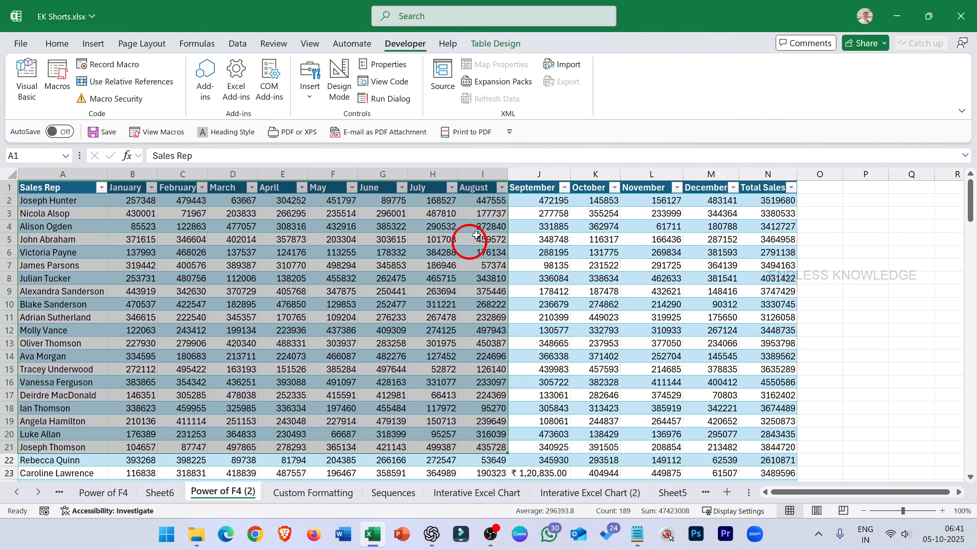
click(486, 137)
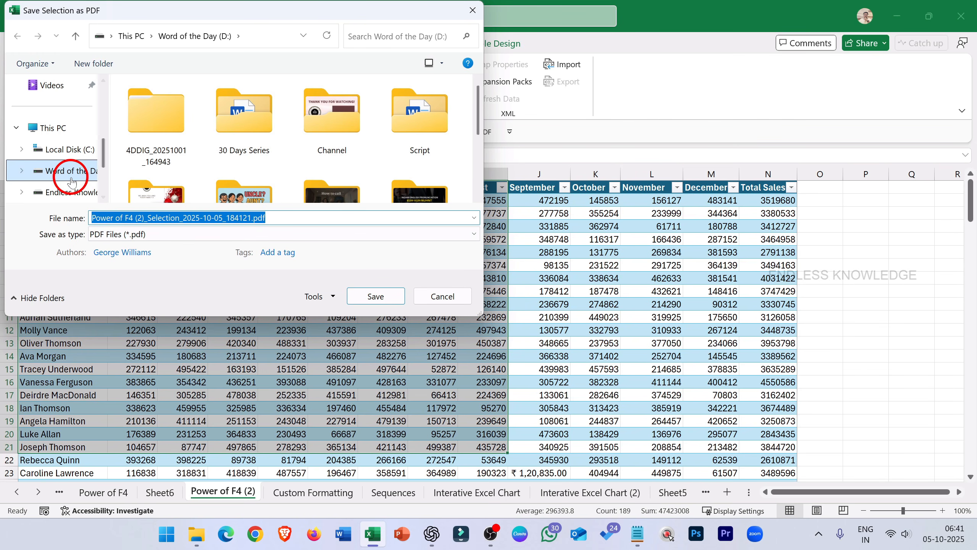
- Save the selection as a PDF named VBA PDF on the Word of the Day (D:) drive
click(278, 219)
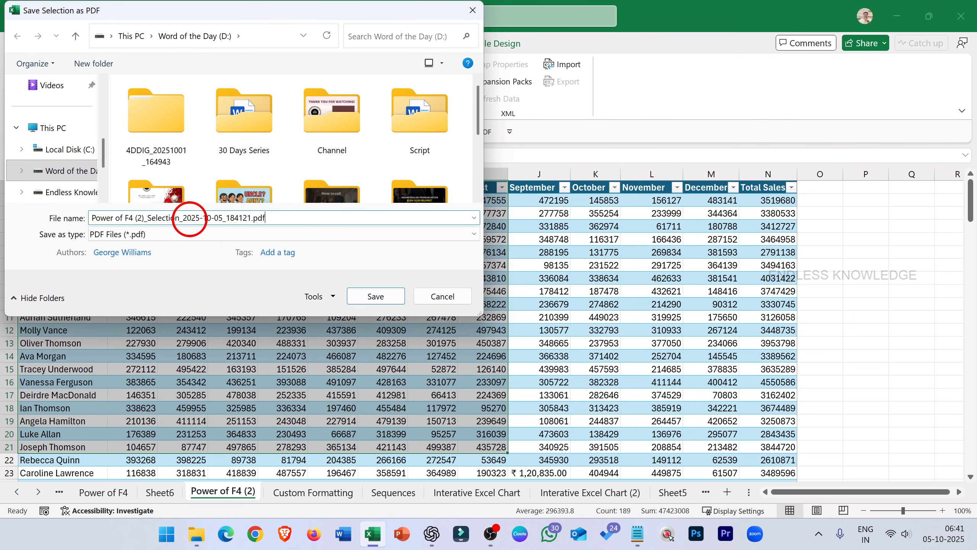
drag(283, 218, 86, 215)
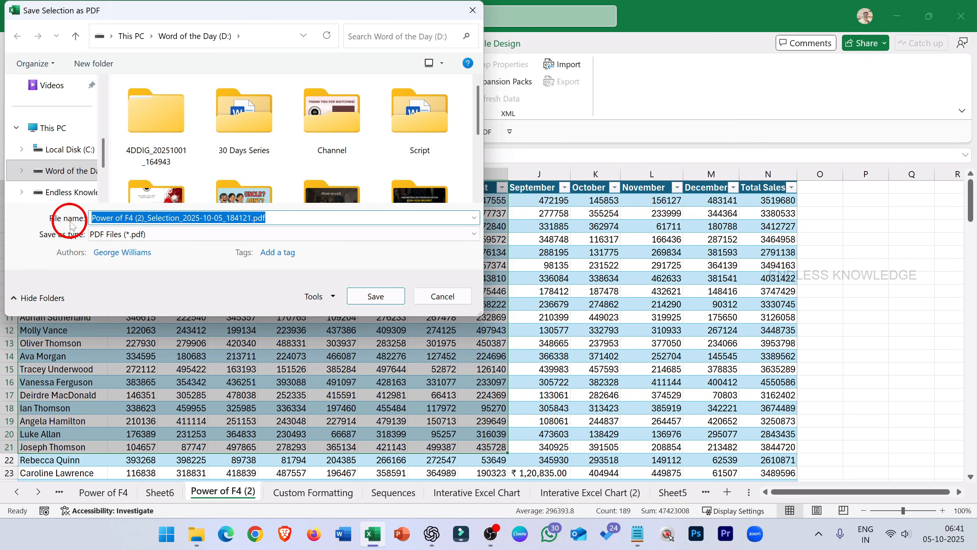
text(VBA)
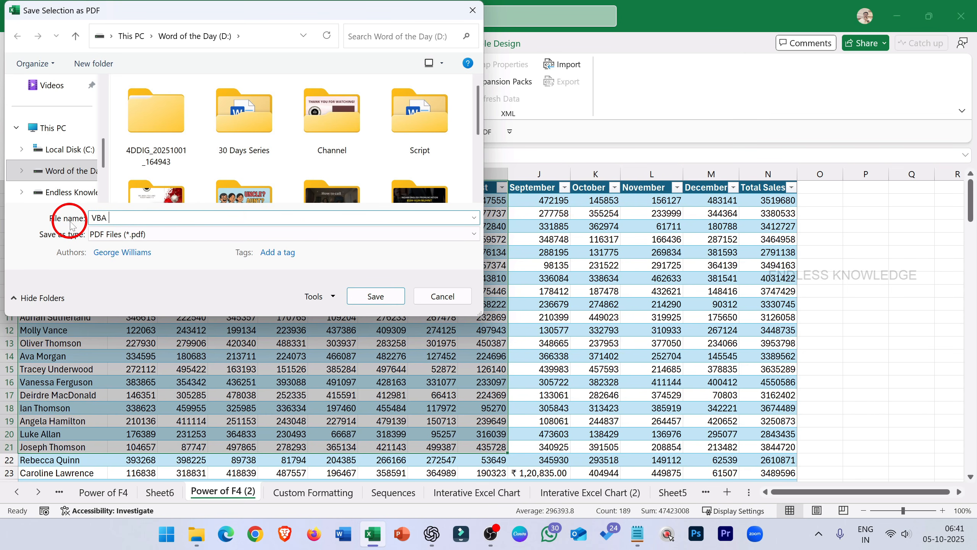
text(DF)
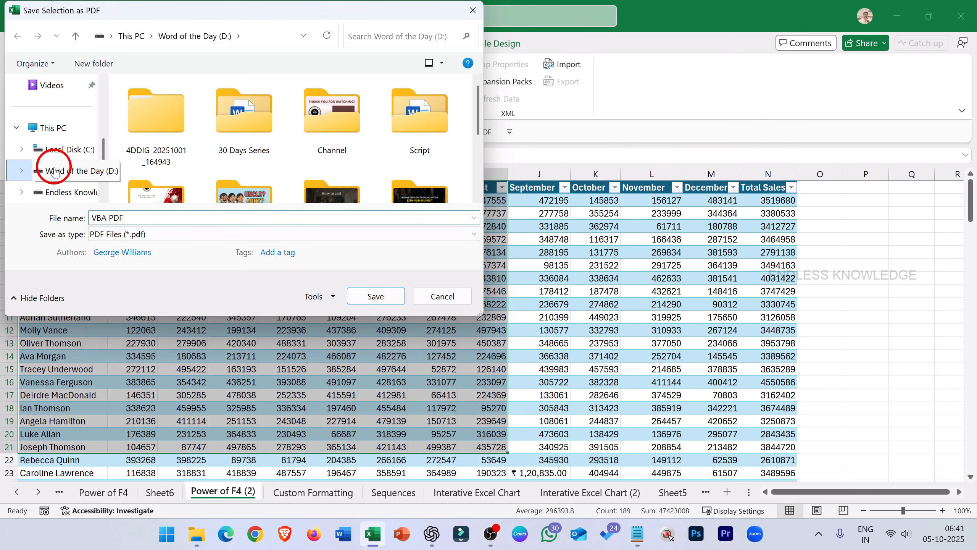
click(373, 296)
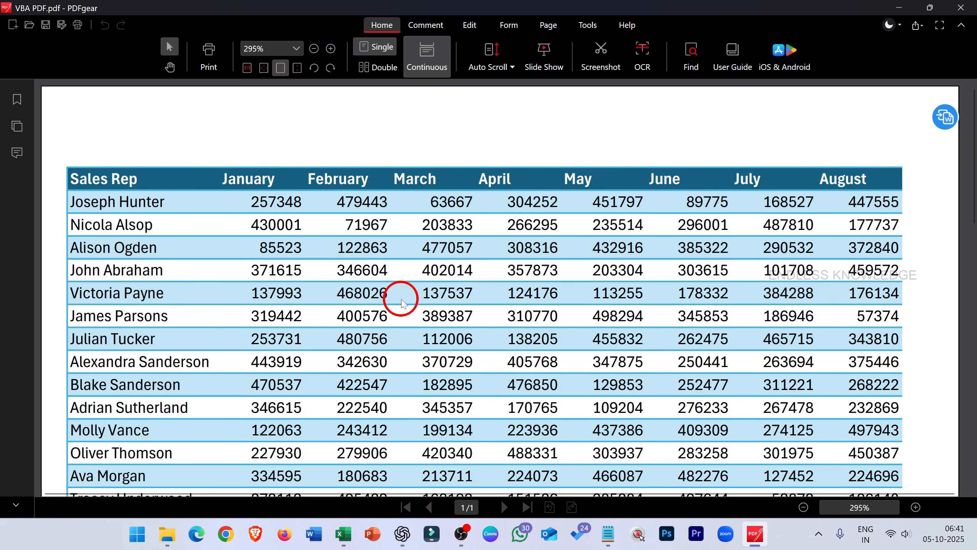
- Look through the exported VBA PDF from start to end, close it, and dismiss the export message in Excel
scroll(493, 229, down, 10)
scroll(493, 231, up, 8)
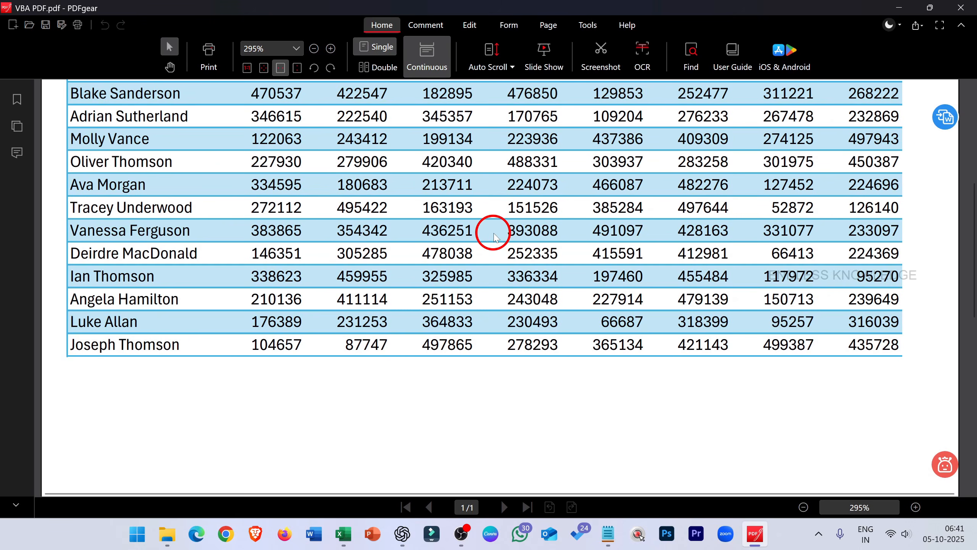
scroll(494, 237, up, 2)
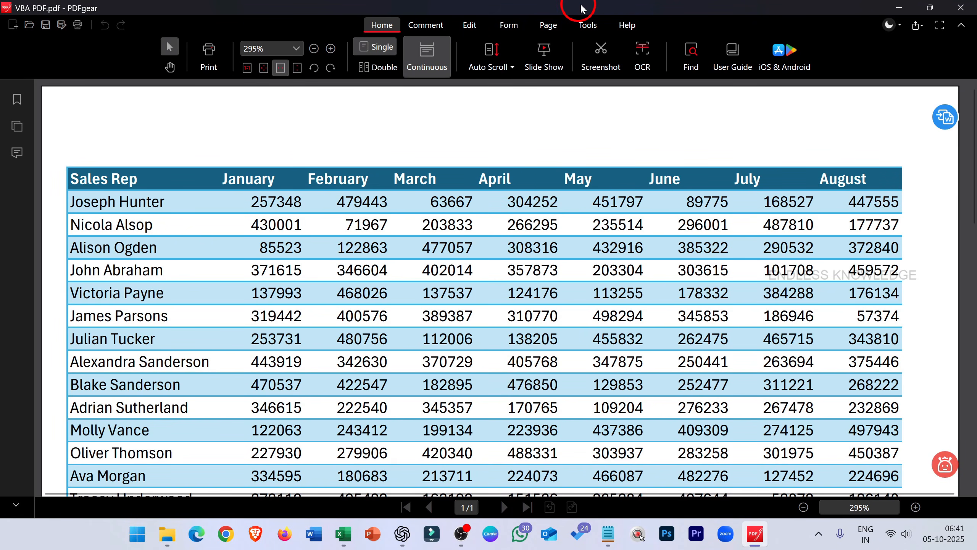
click(961, 7)
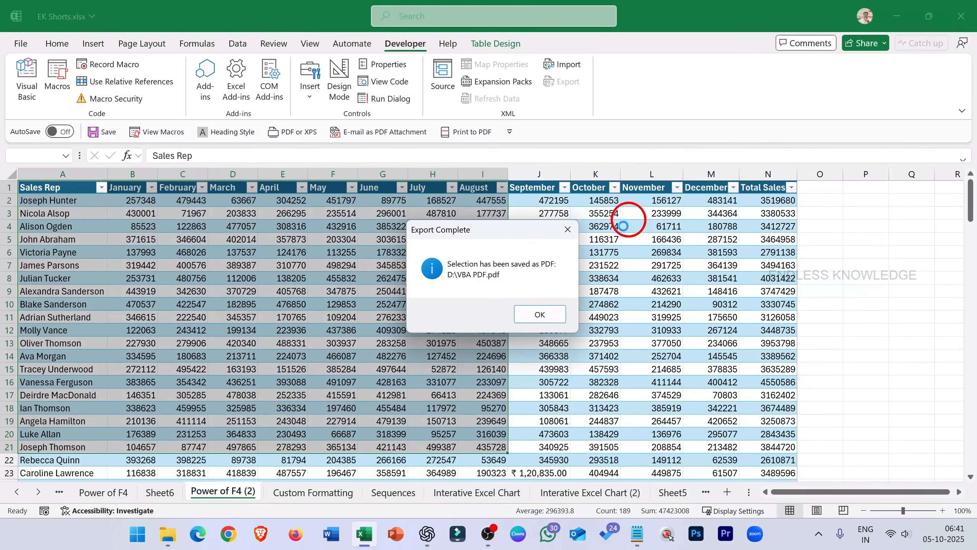
click(539, 313)
click(583, 257)
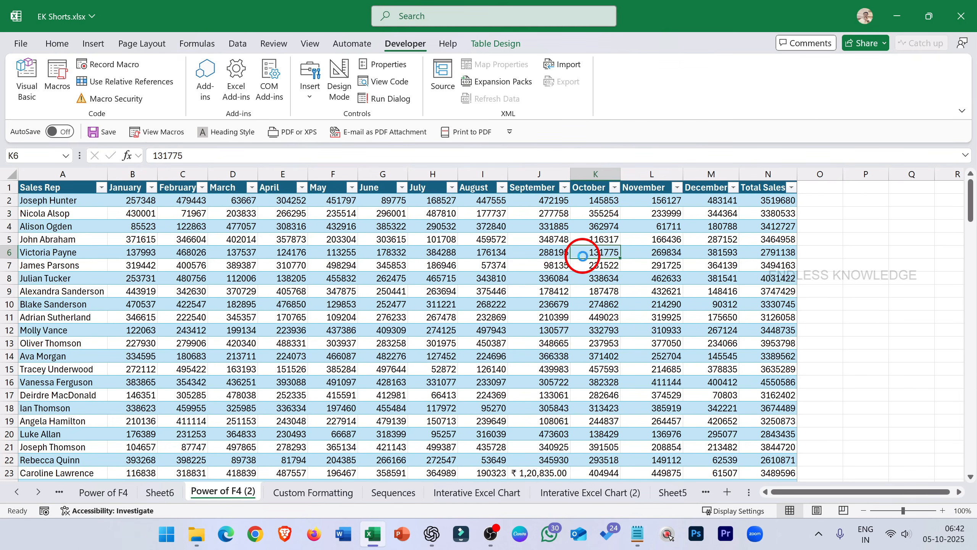
- Create a new blank workbook and fill the range B3:H21 on Sheet1 with the formula =RANDBETWEEN(99,200)
key(ctrl+n)
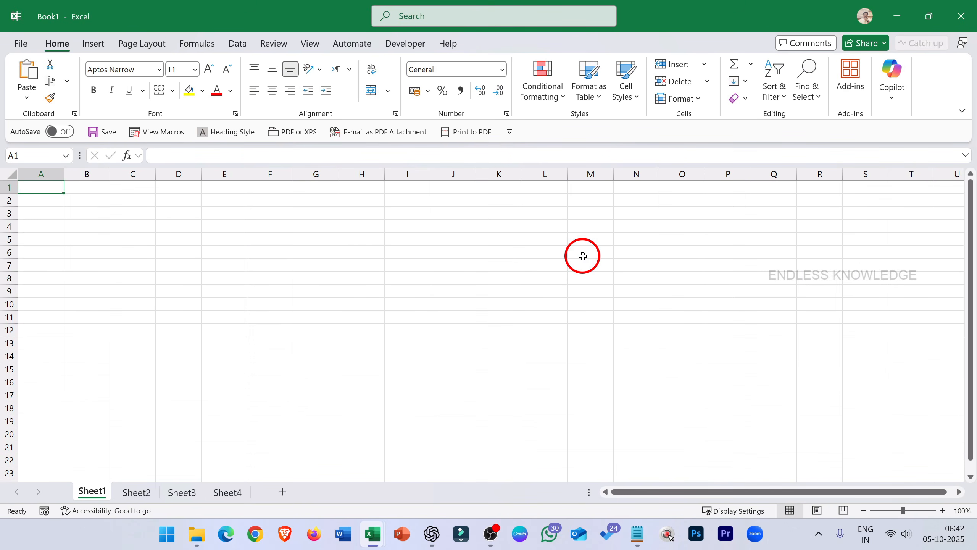
click(320, 242)
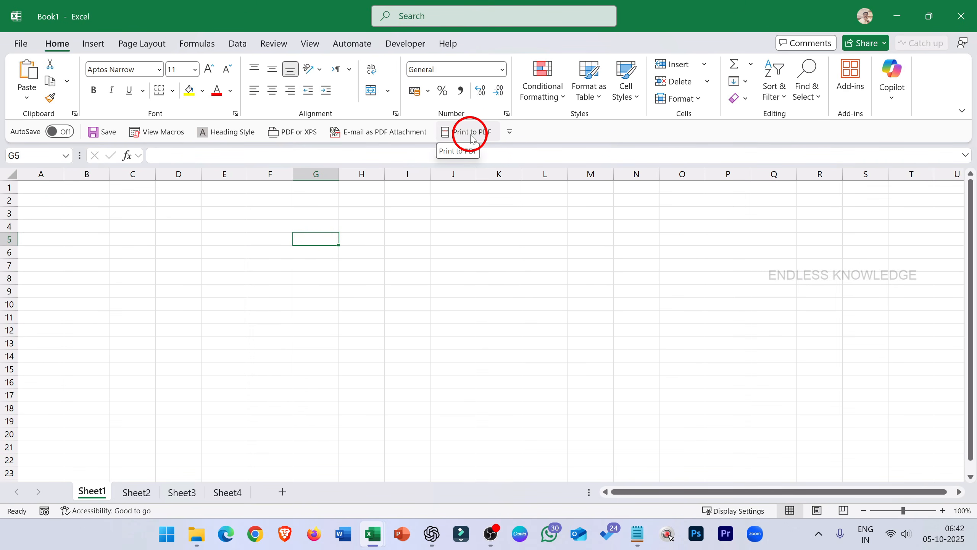
click(66, 212)
text(=rand)
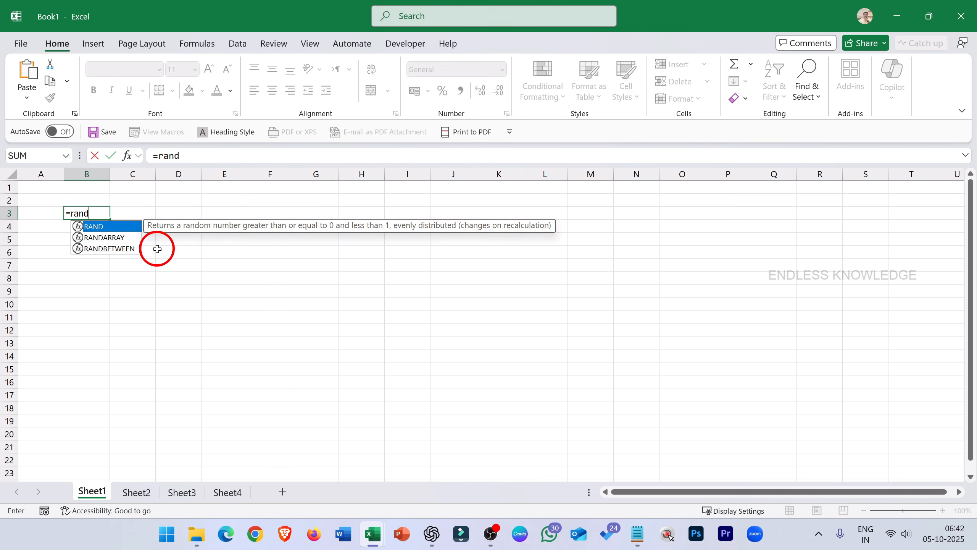
key(Down)
key(Down)
key(Tab)
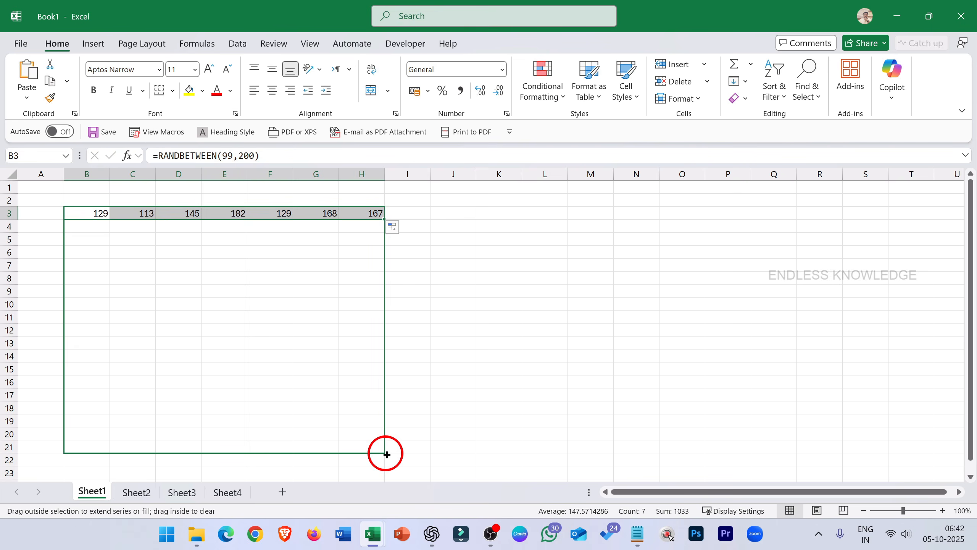
drag(384, 452, 384, 455)
click(280, 261)
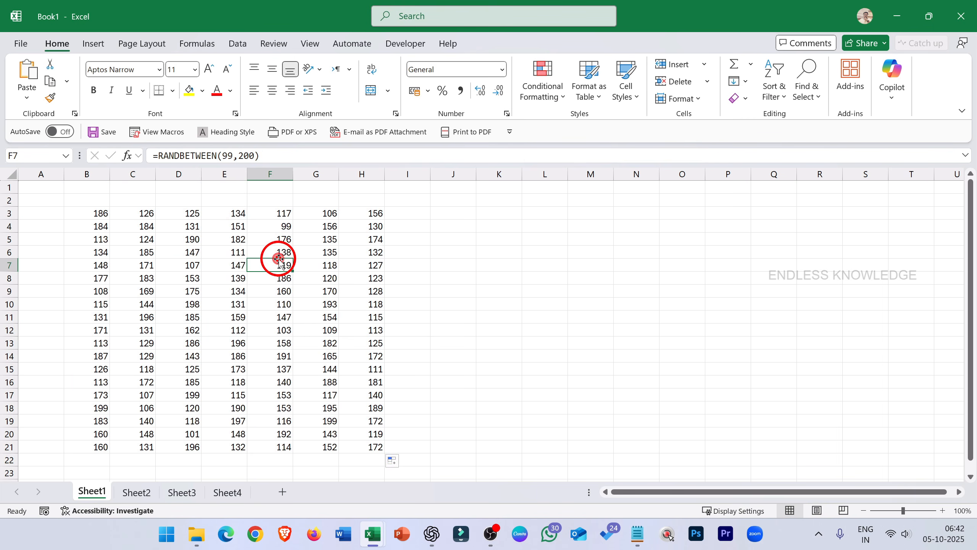
- Try the Print to PDF macro on the range B3:H21 of the new workbook and cancel saving the file
drag(84, 211, 369, 447)
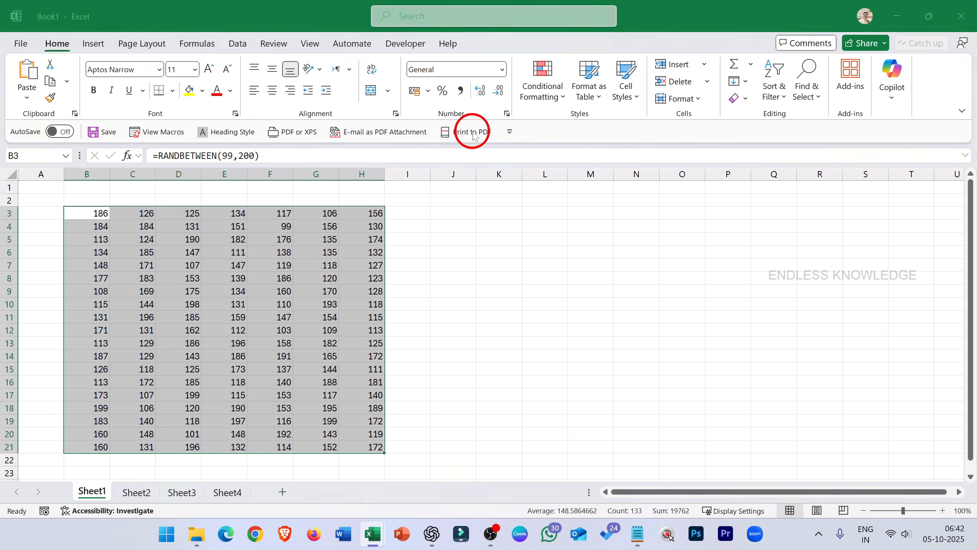
click(468, 132)
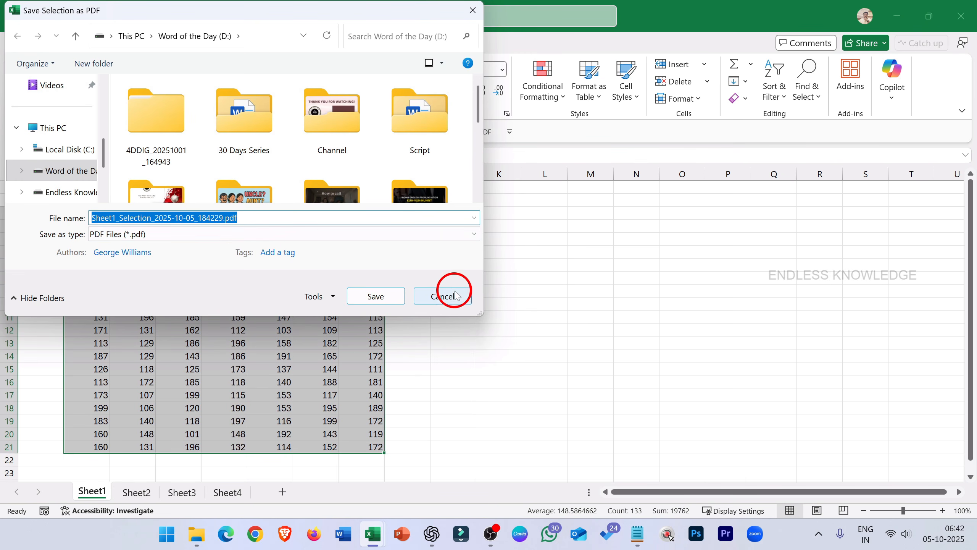
click(452, 303)
click(294, 248)
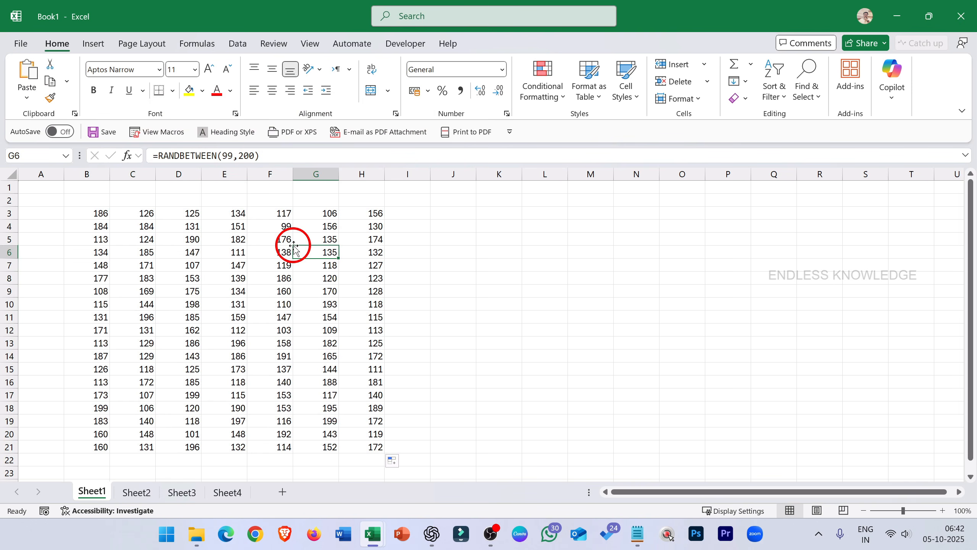